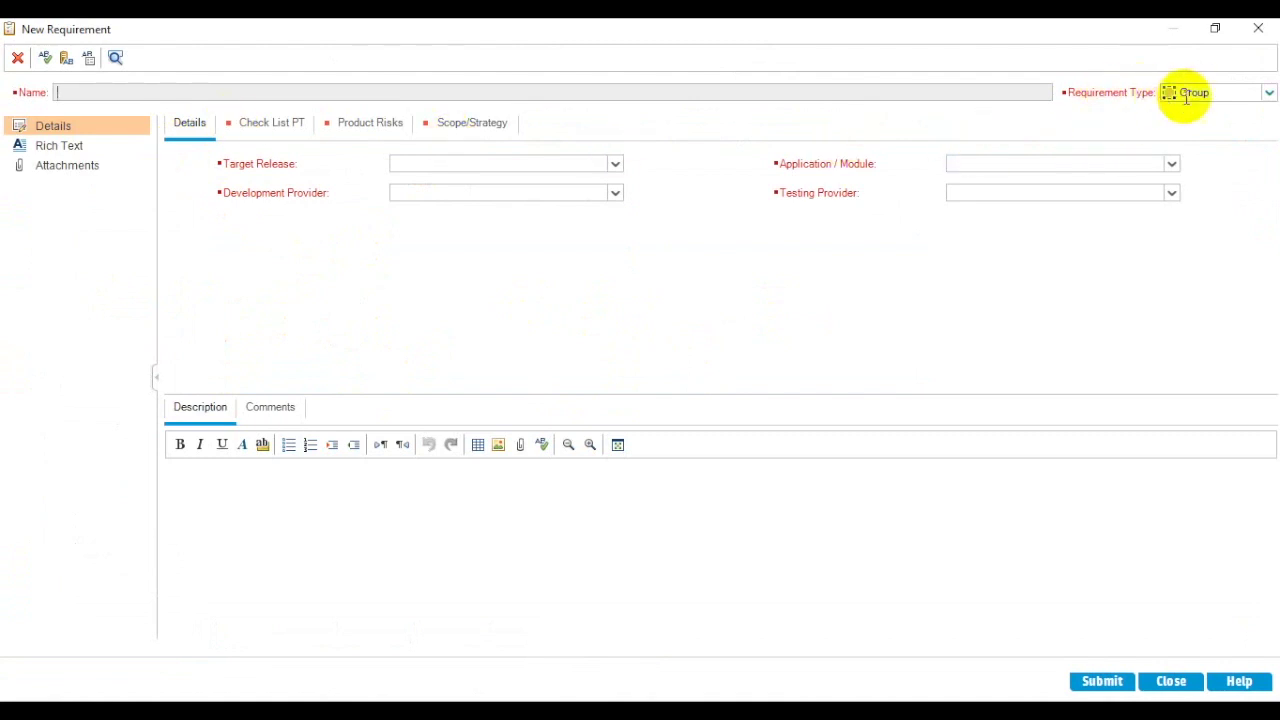
Set the requirement type to Group and the target release to PMO12345_Actualizacion_pagos from Canales, Internet, PSE, En proceso
{"action": "left_click", "coordinate": [1270, 93]}
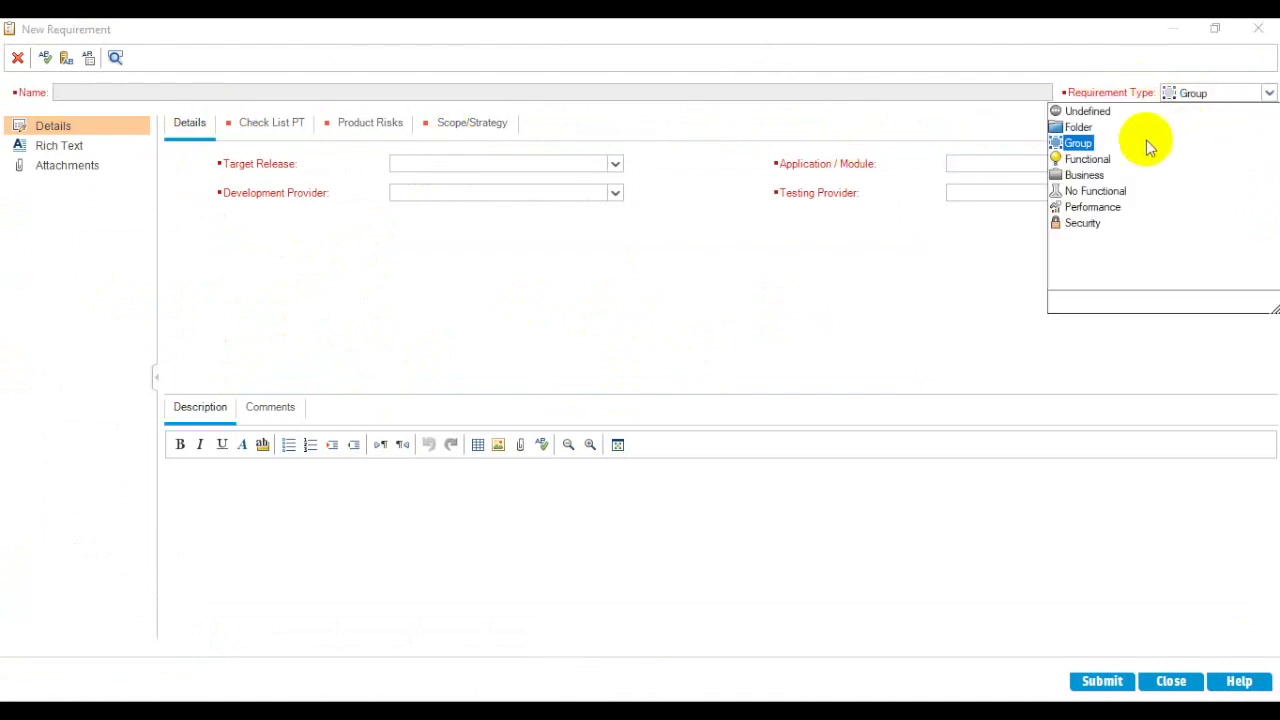
{"action": "left_click", "coordinate": [1075, 145]}
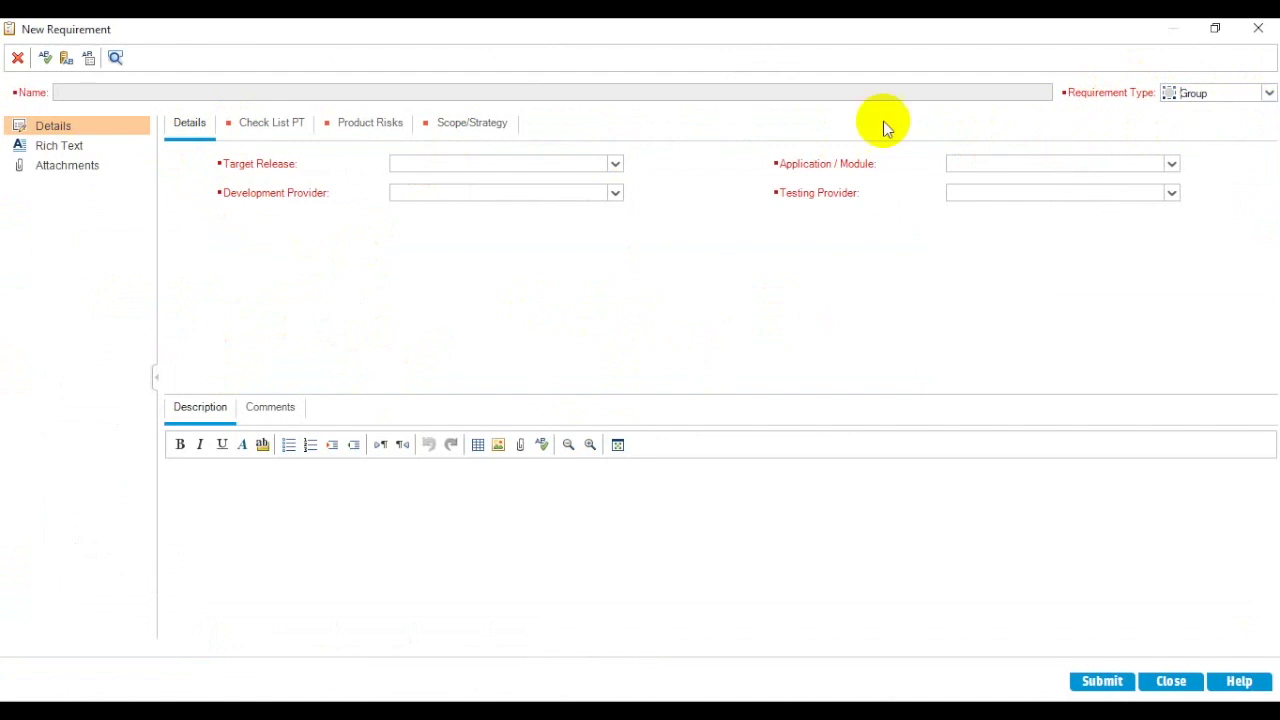
{"action": "left_click", "coordinate": [146, 93]}
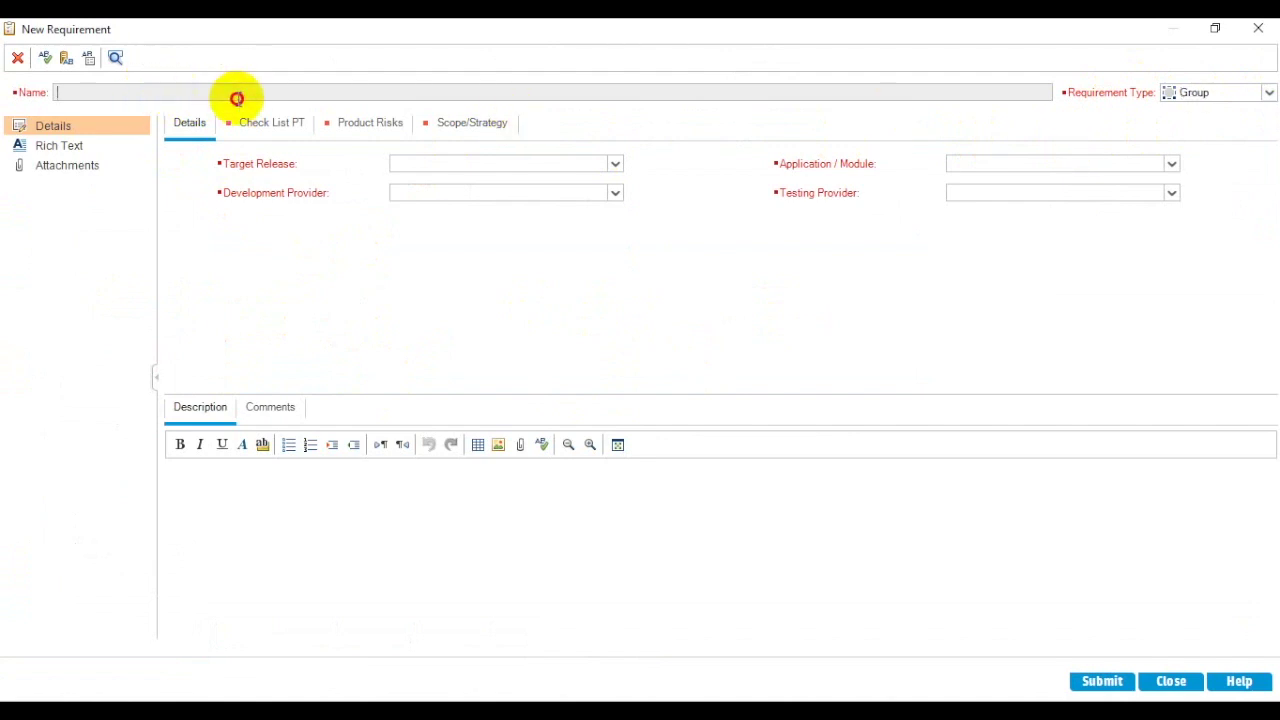
{"action": "left_click", "coordinate": [617, 164]}
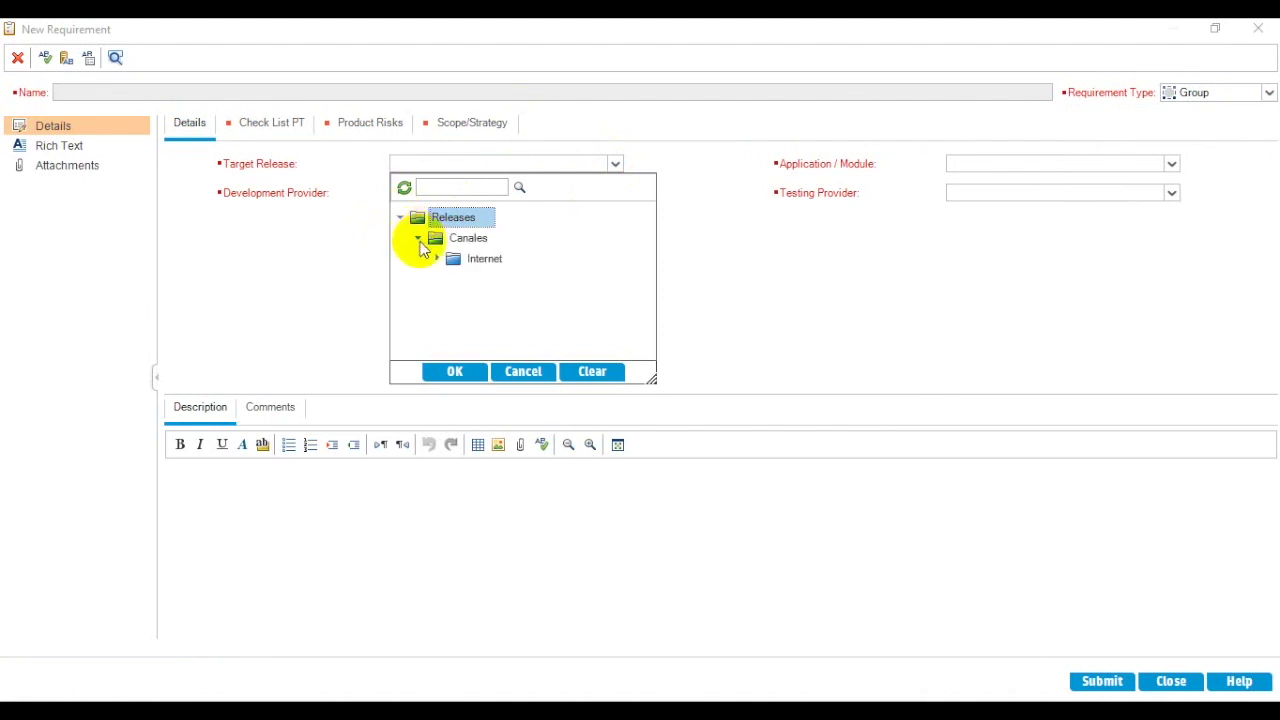
{"action": "left_click", "coordinate": [455, 280]}
{"action": "left_click", "coordinate": [472, 301]}
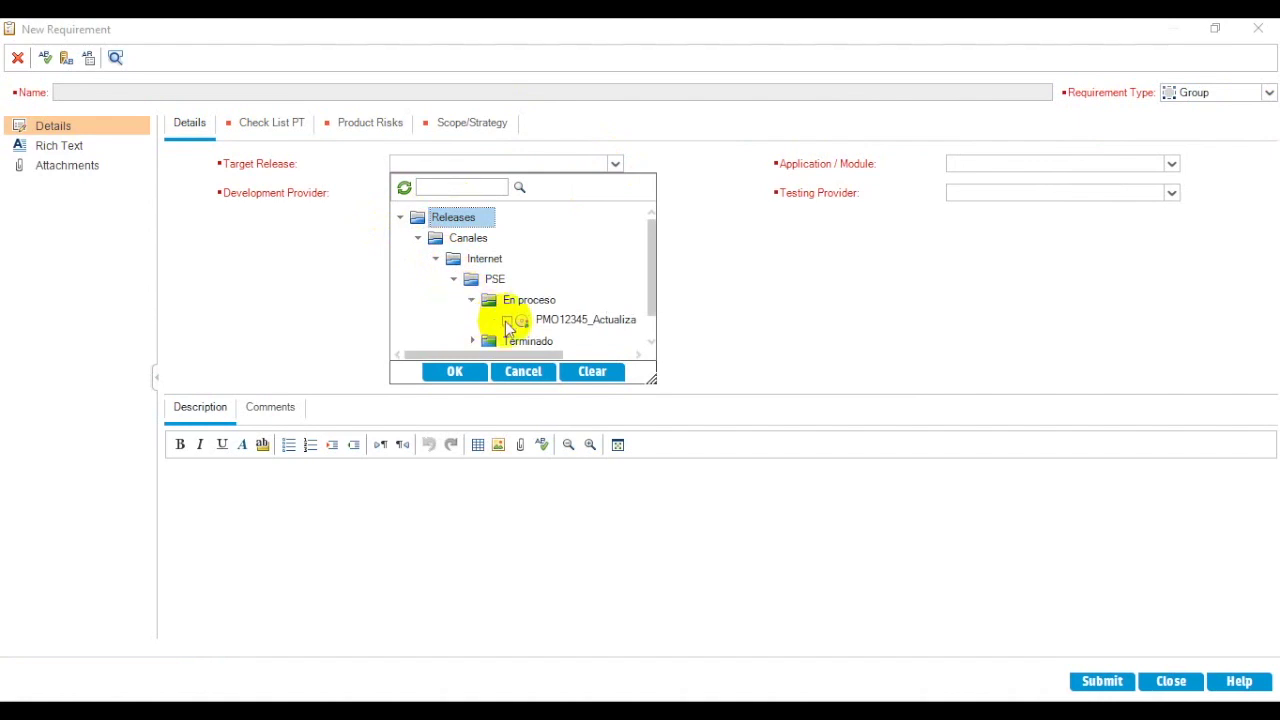
{"action": "left_click", "coordinate": [455, 371]}
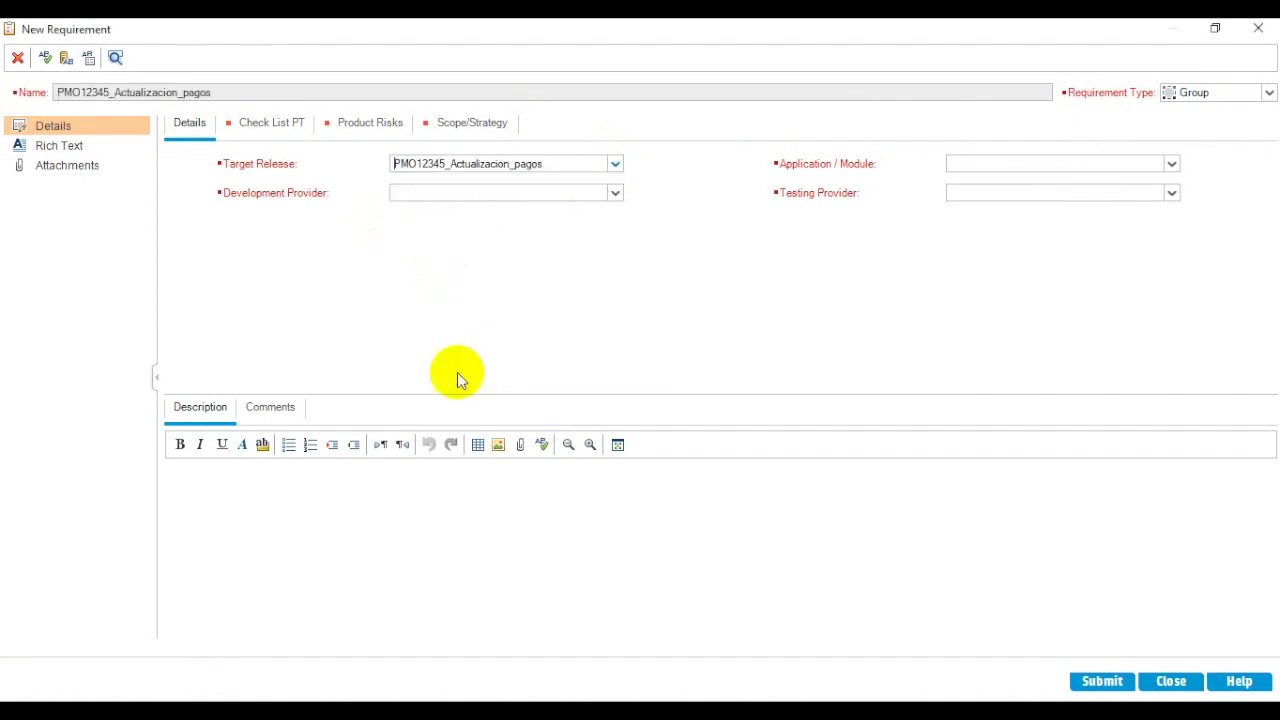
Set the group requirement's development provider to ALCUADRADO
{"action": "double_click", "coordinate": [227, 91]}
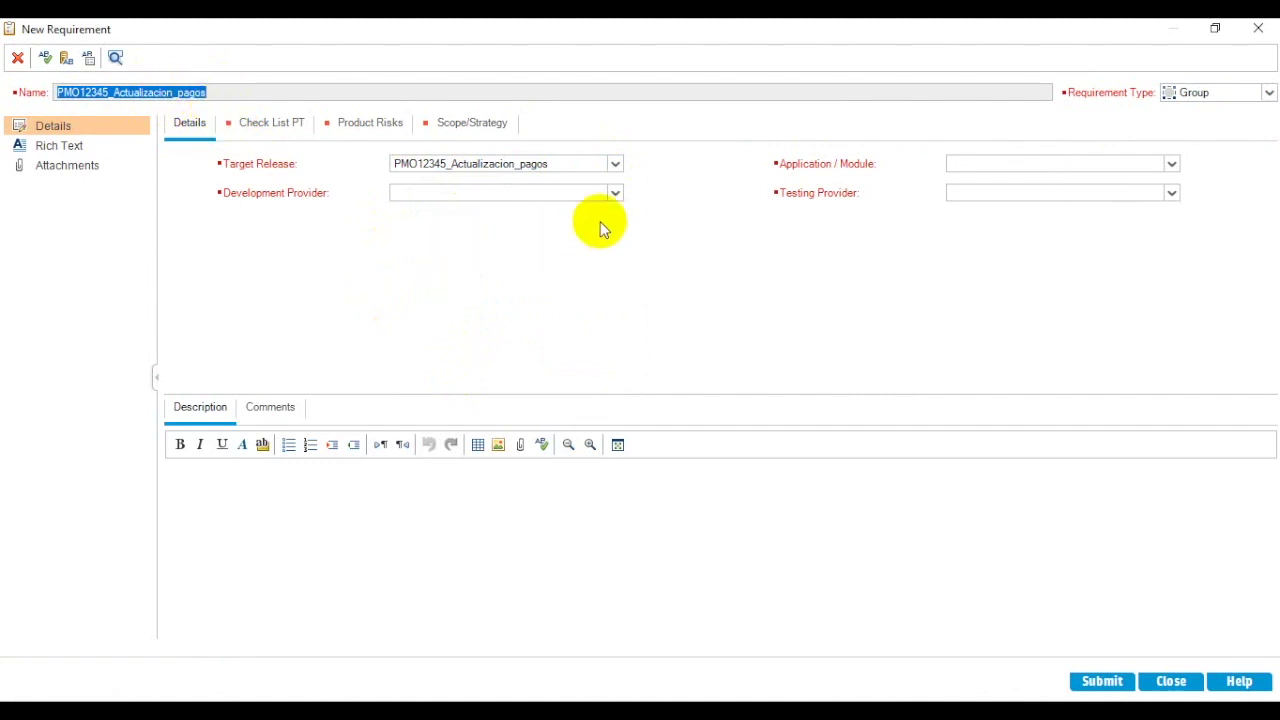
{"action": "left_click", "coordinate": [618, 194]}
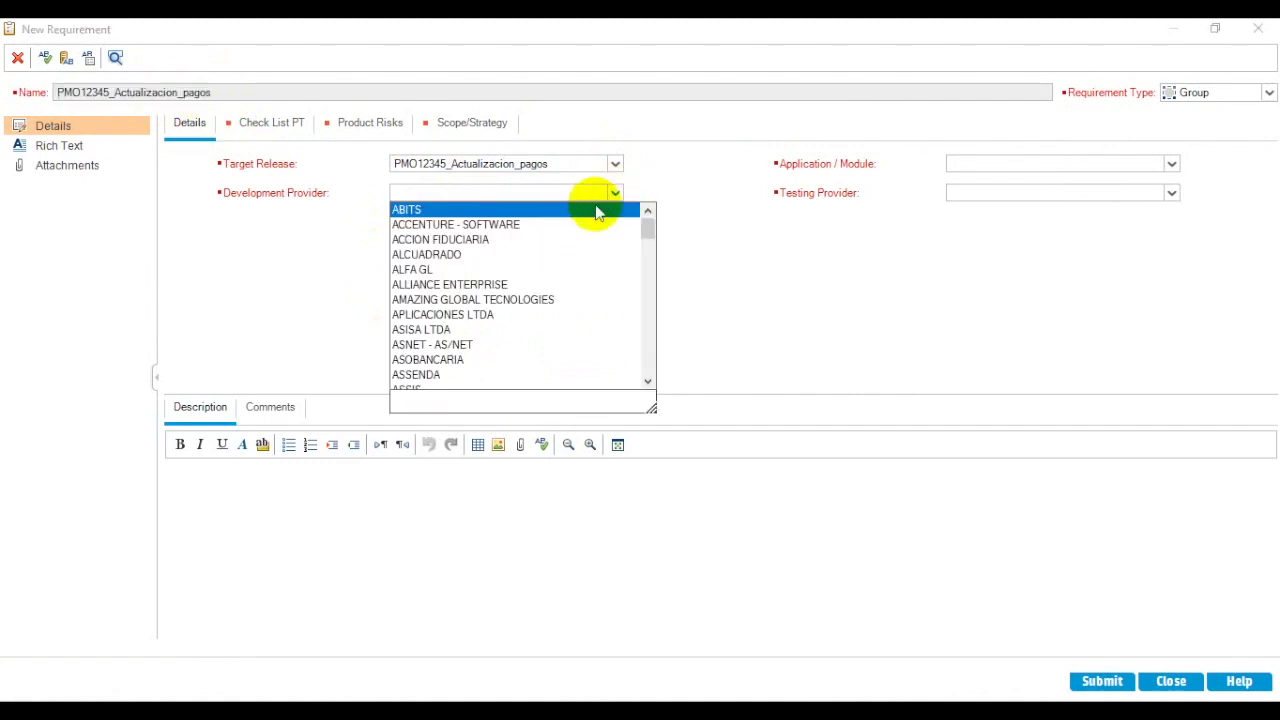
{"action": "left_click", "coordinate": [438, 258]}
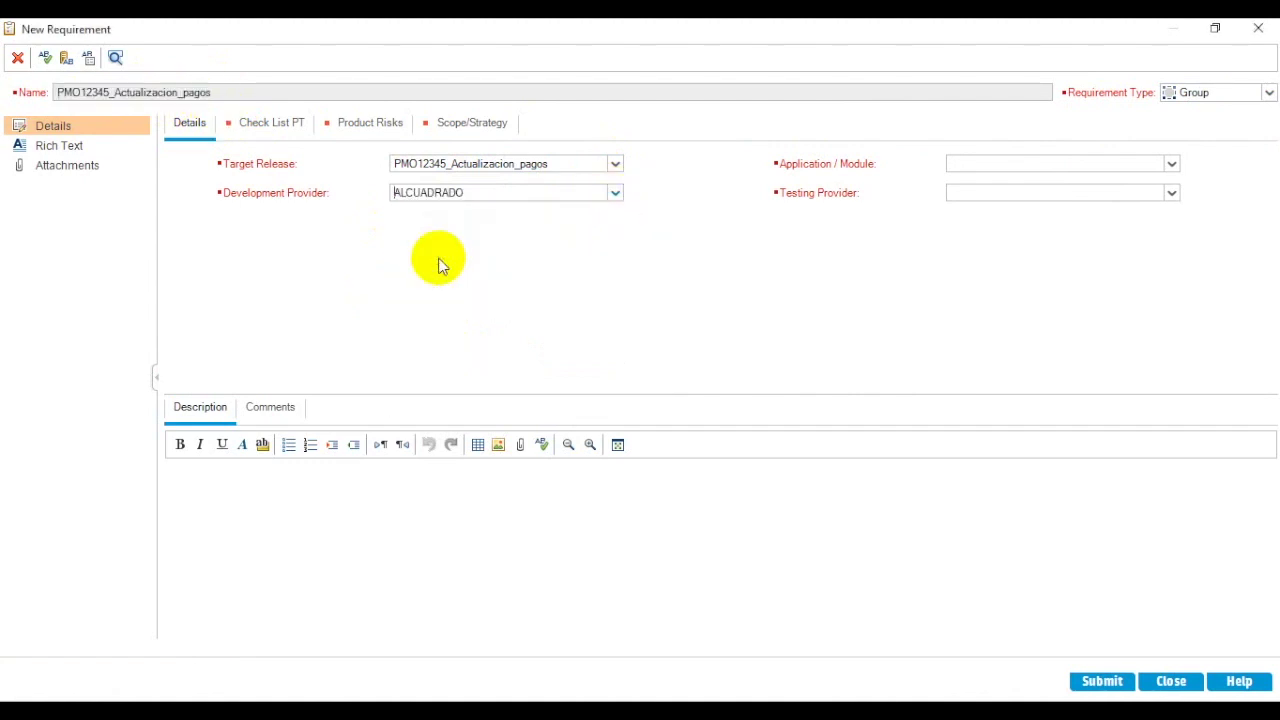
Assign the applications Acciones Bancolombia, Acciones ISA and Actimize, and set the testing provider to BANCOLOMBIA CERTIFICACION
{"action": "left_click", "coordinate": [1172, 165]}
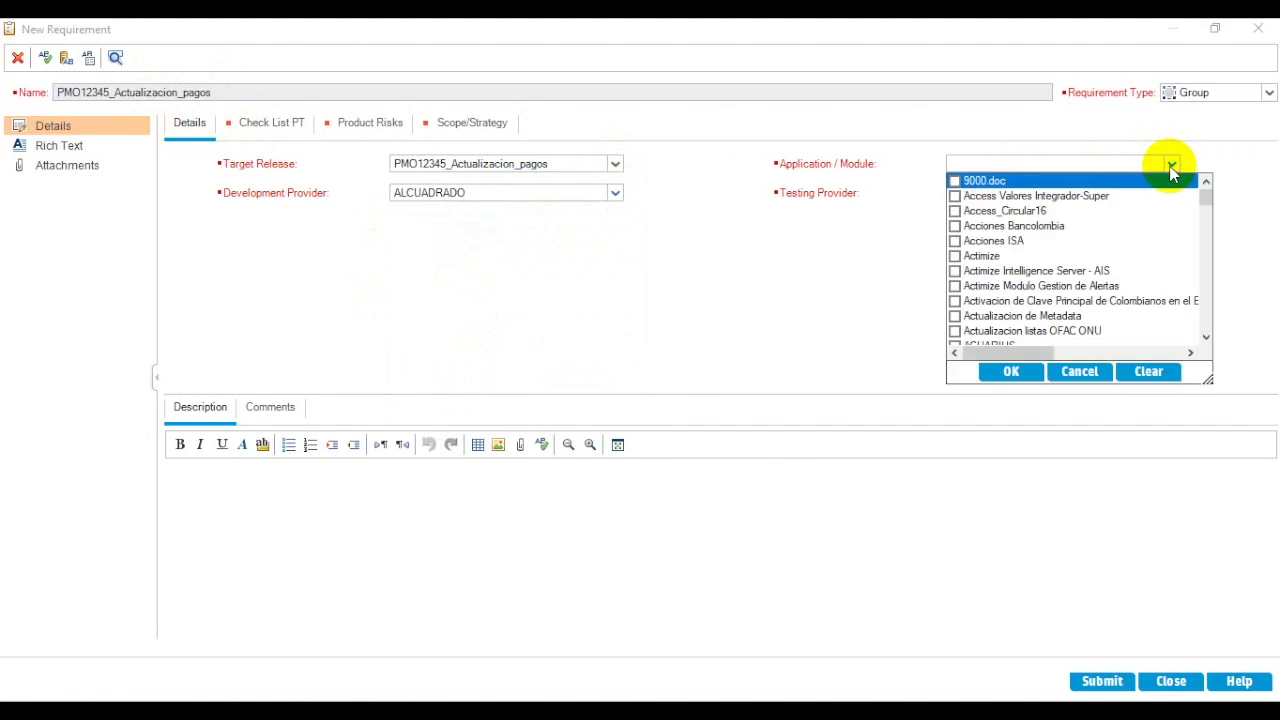
{"action": "left_click", "coordinate": [955, 241]}
{"action": "left_click", "coordinate": [955, 256]}
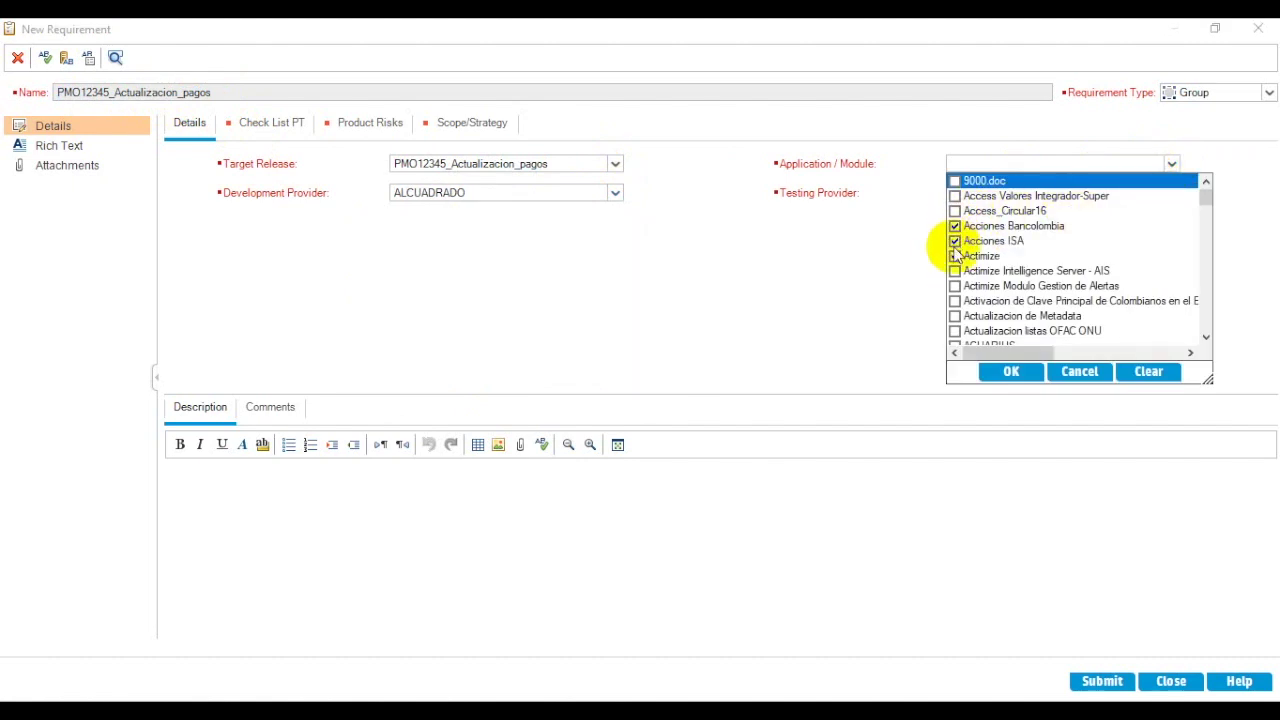
{"action": "left_click", "coordinate": [1008, 371]}
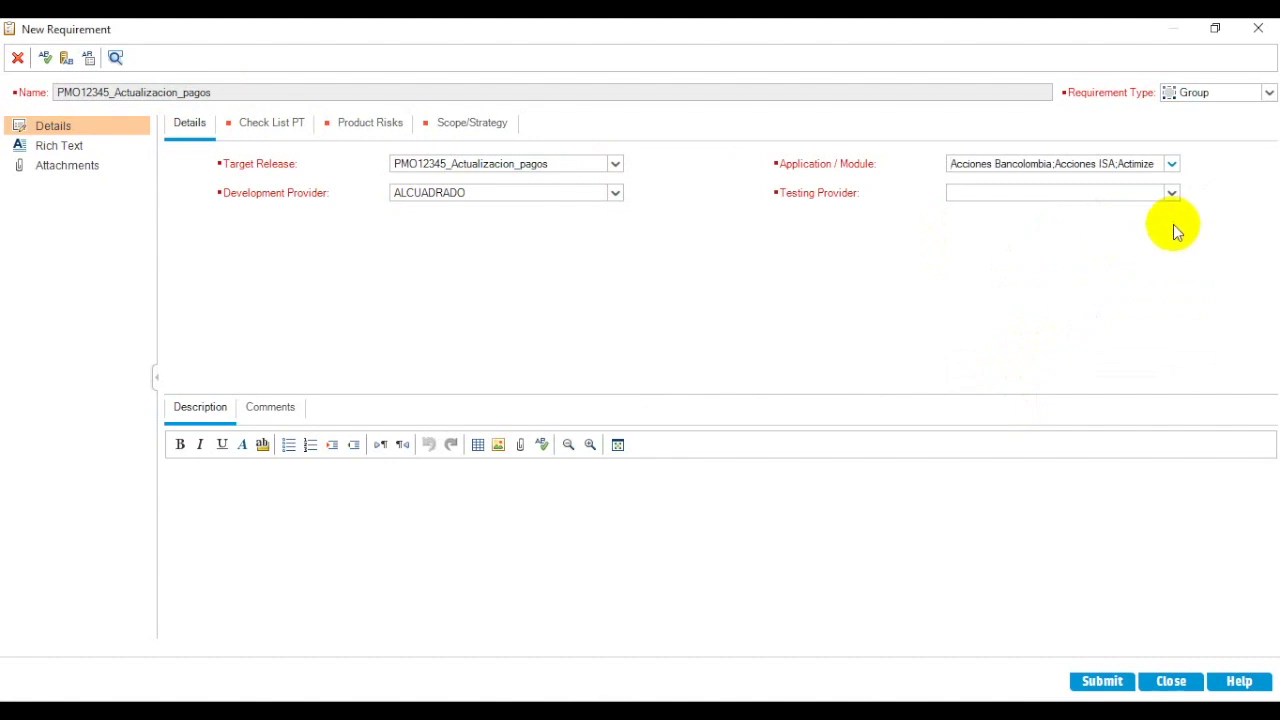
{"action": "left_click", "coordinate": [1172, 194]}
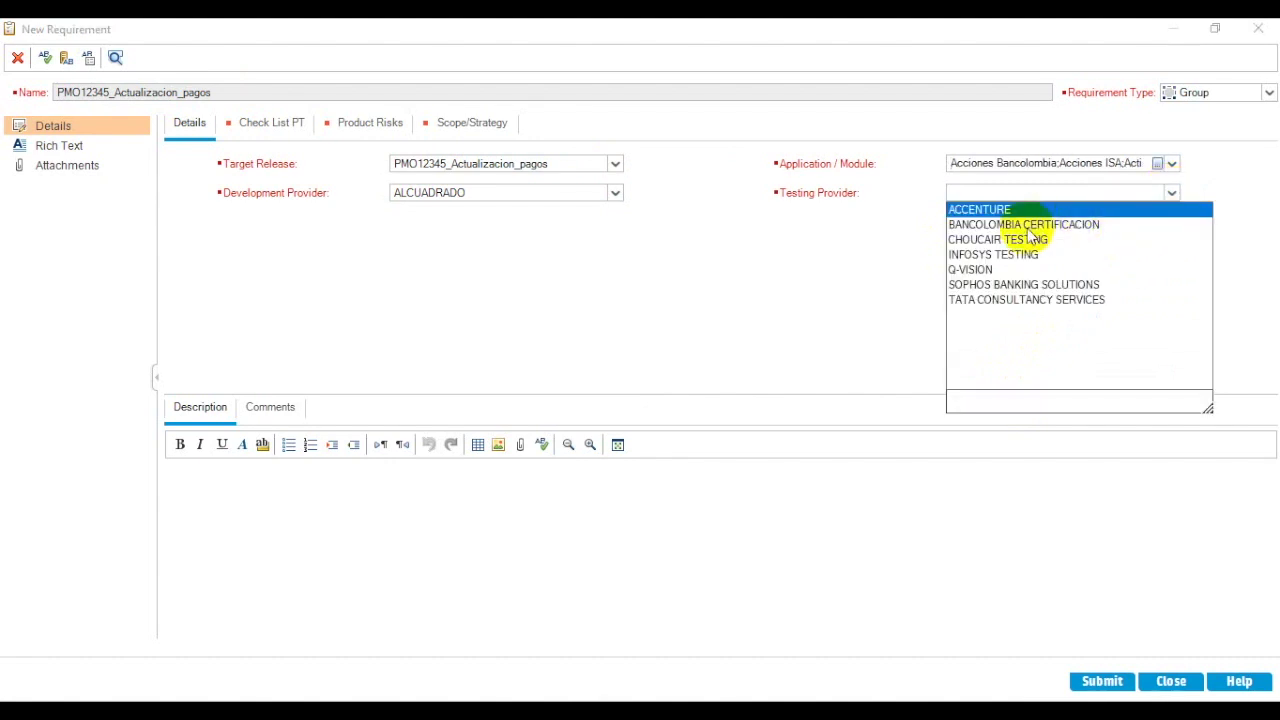
{"action": "left_click", "coordinate": [1028, 224]}
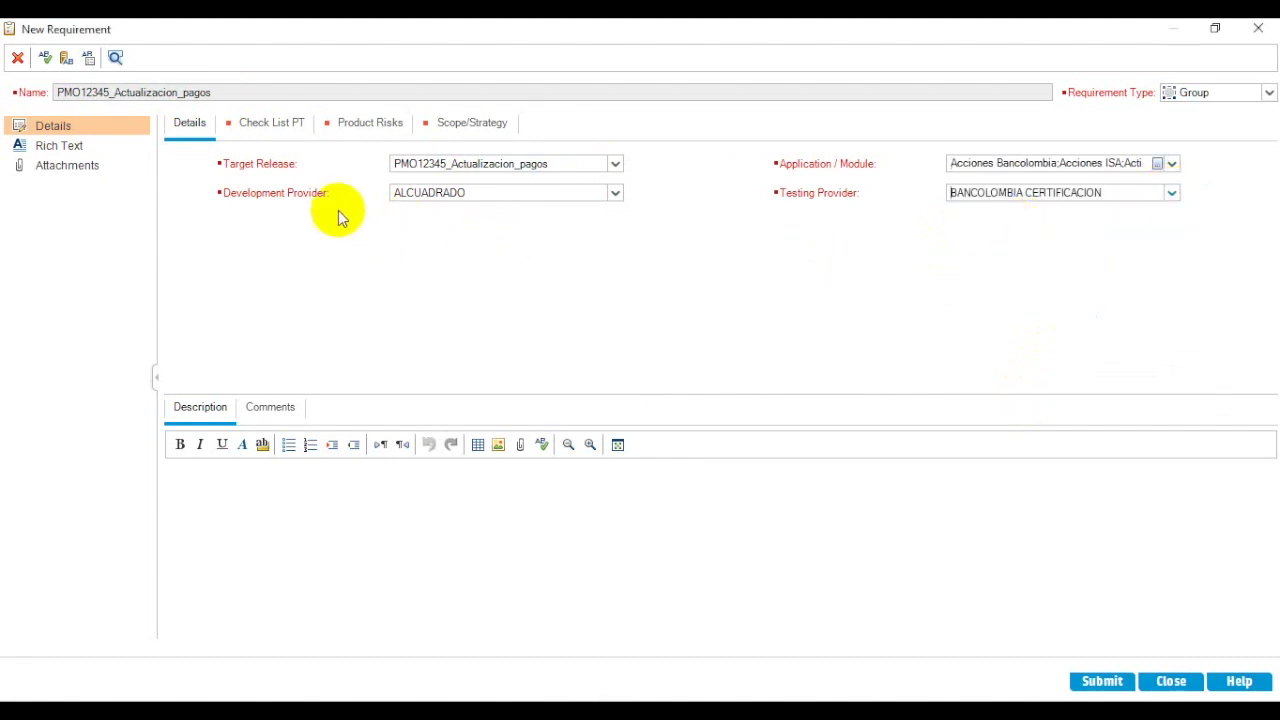
Review the Check List PT questionnaire and add two blank rows to the Product Risks table
{"action": "left_click", "coordinate": [276, 126]}
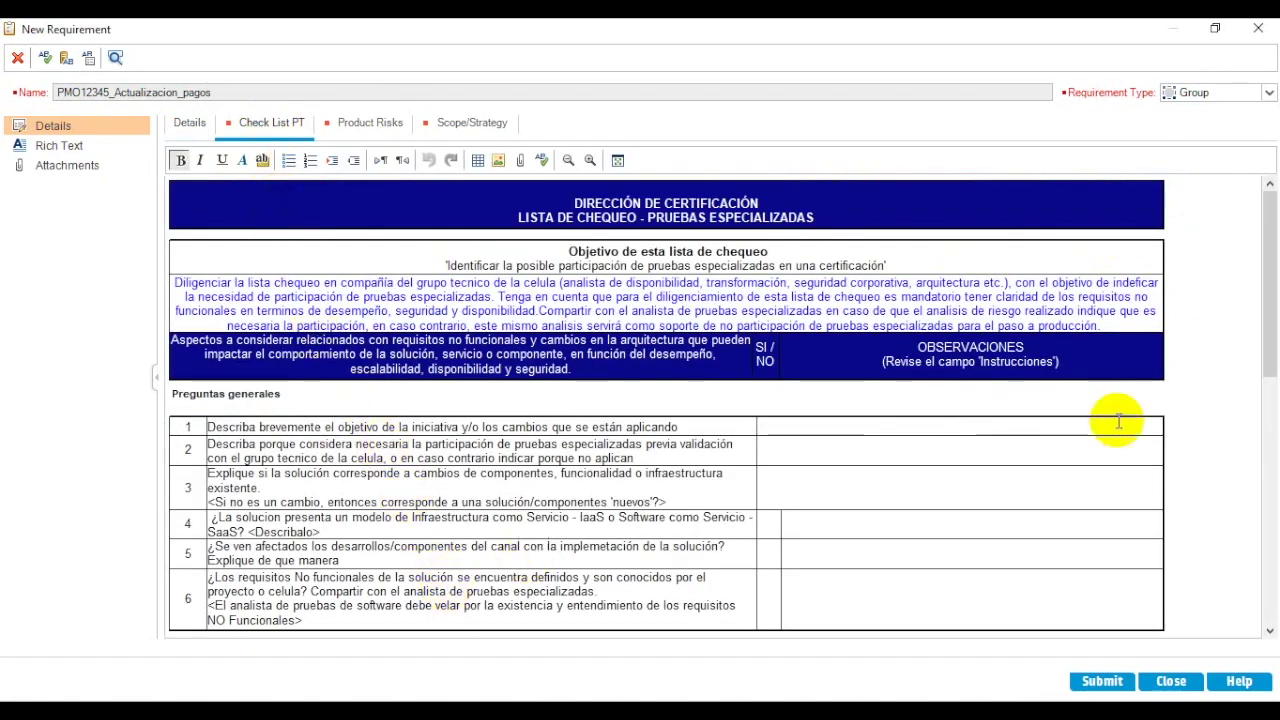
{"action": "left_click_drag", "start_coordinate": [1268, 345], "coordinate": [1260, 286]}
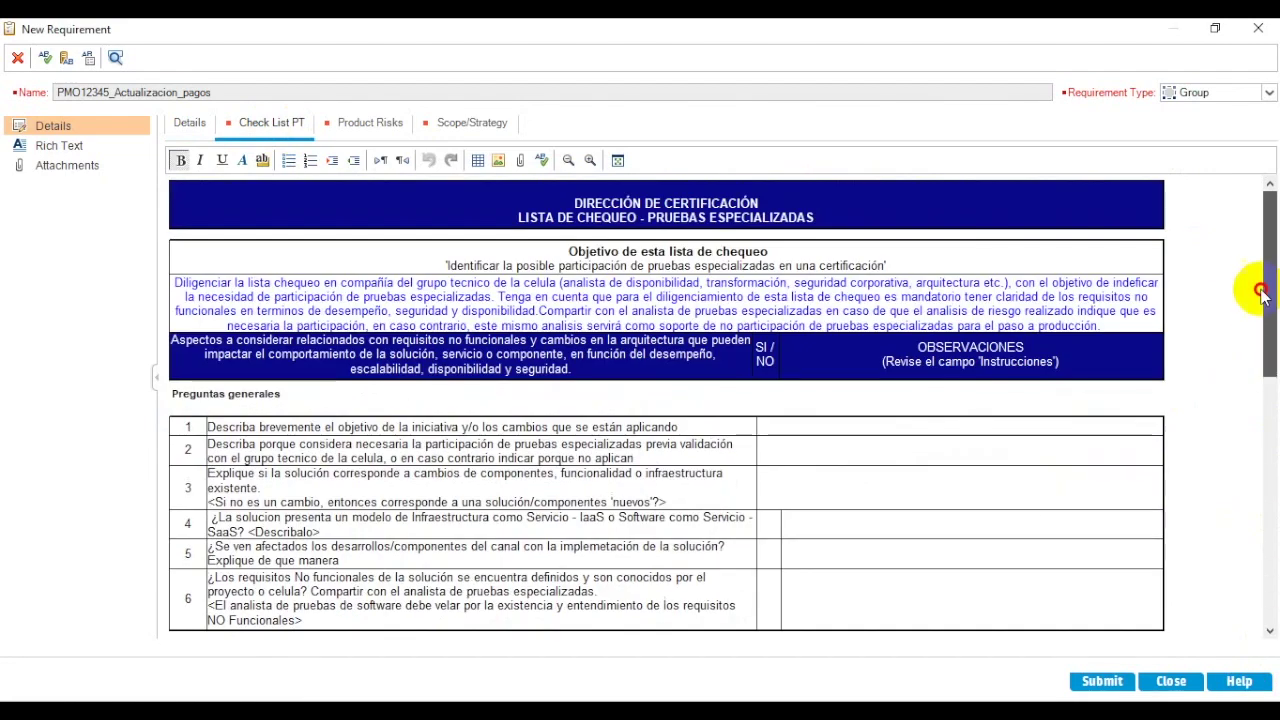
{"action": "left_click", "coordinate": [370, 124]}
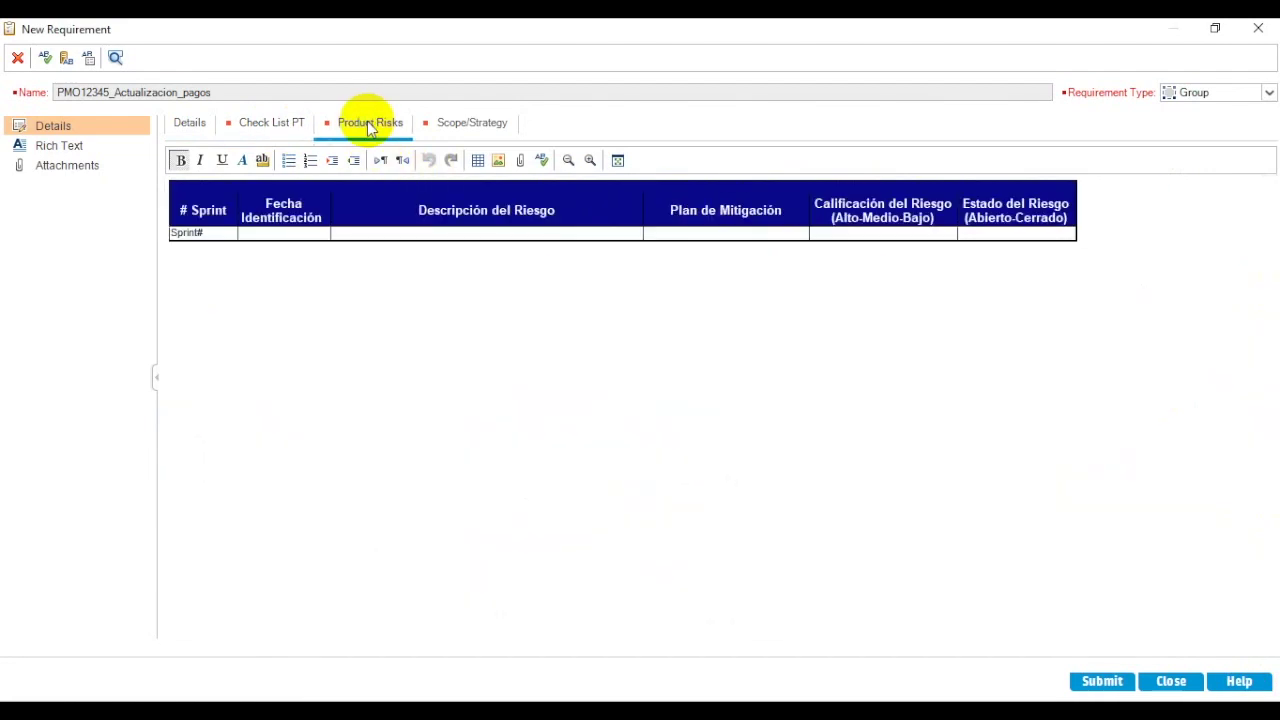
{"action": "left_click", "coordinate": [535, 238]}
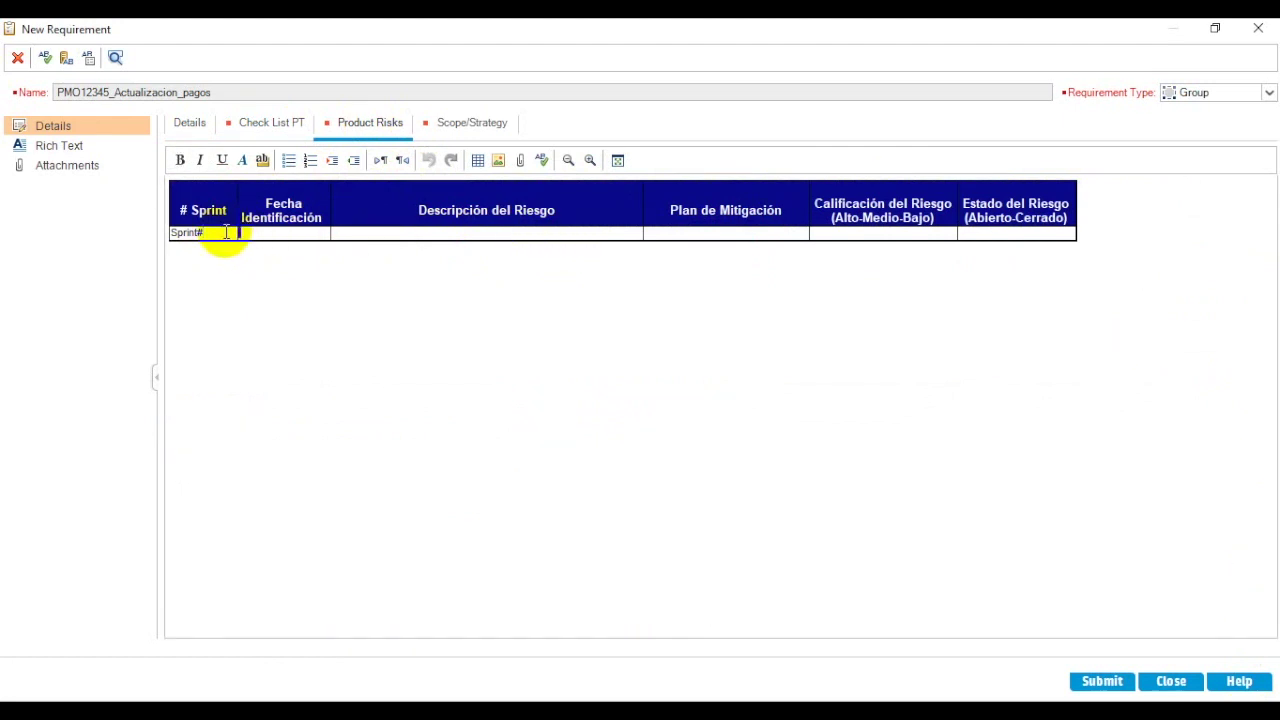
{"action": "key", "text": "Tab"}
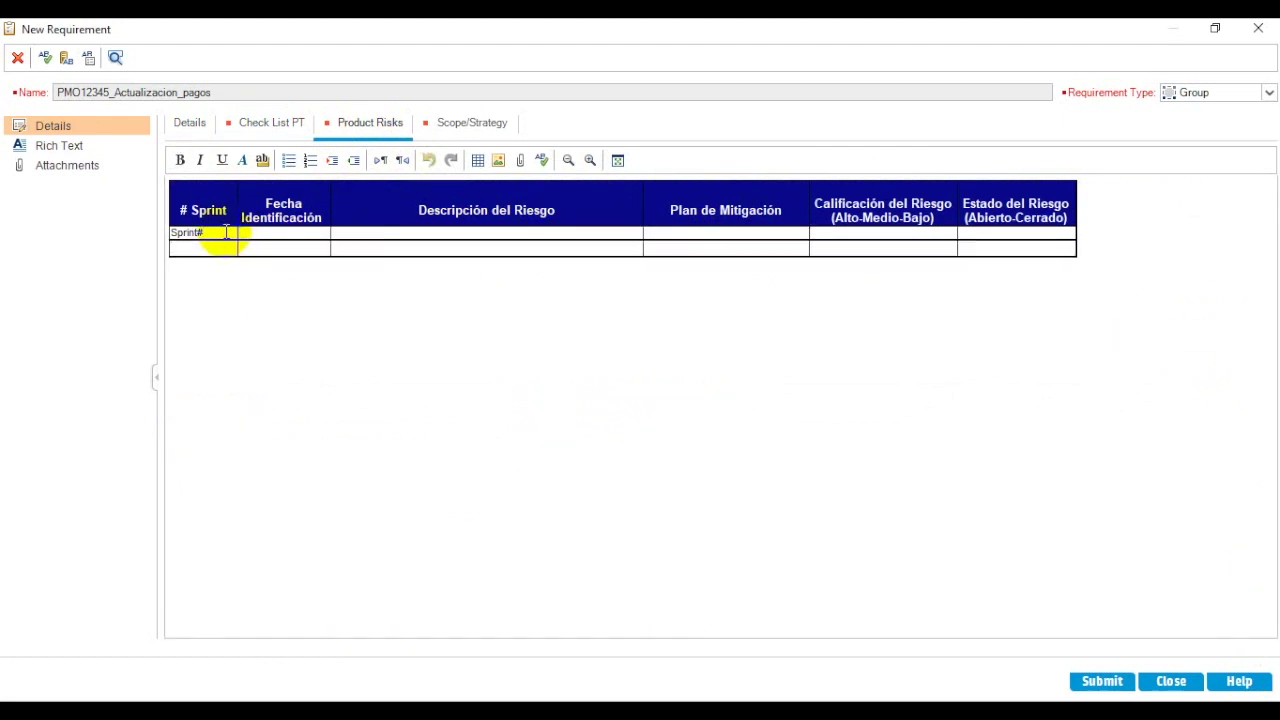
{"action": "key", "text": "Tab"}
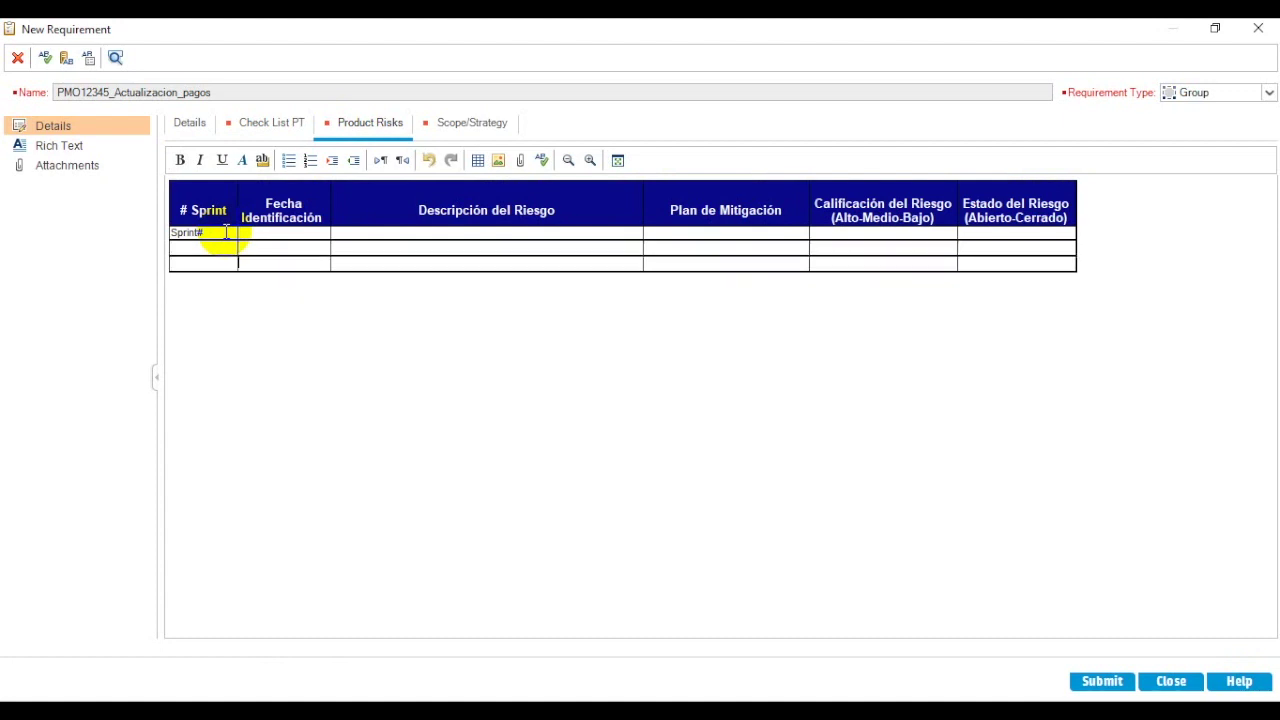
Enter "Describir el alcance y estrategia de la prueba" below the Alcance heading of the Scope/Strategy section
{"action": "left_click", "coordinate": [462, 122]}
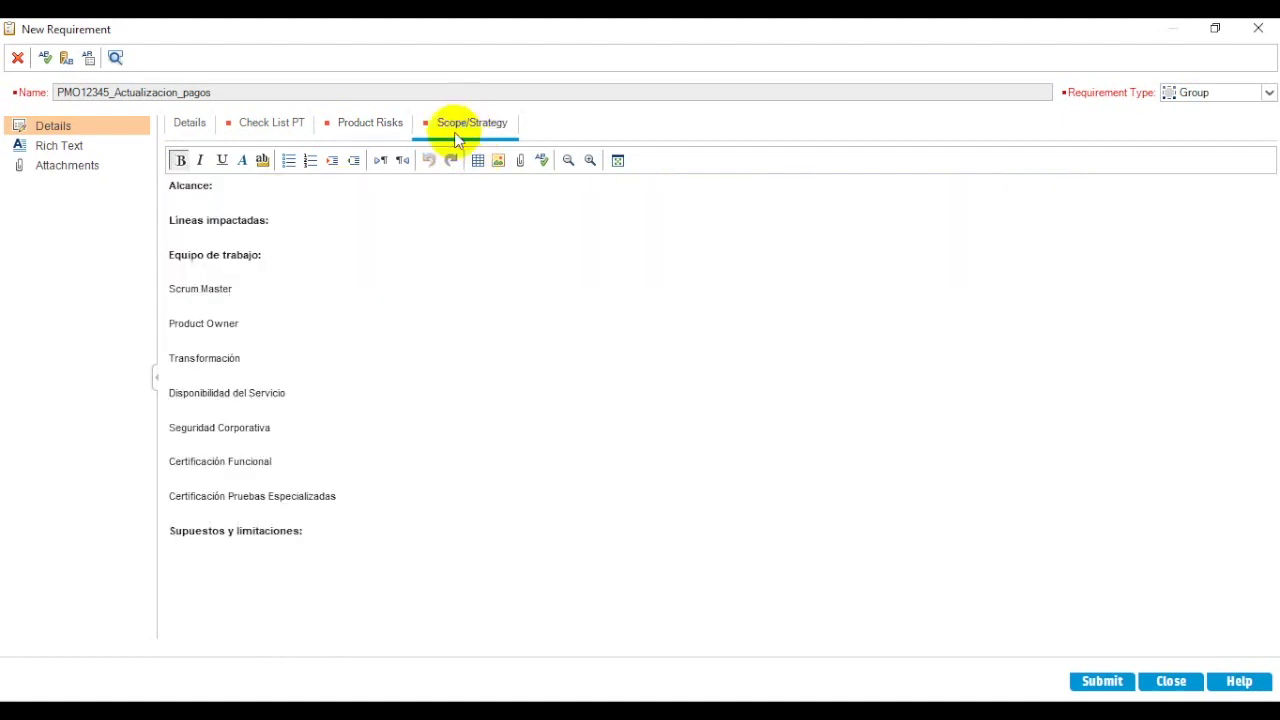
{"action": "left_click", "coordinate": [256, 201]}
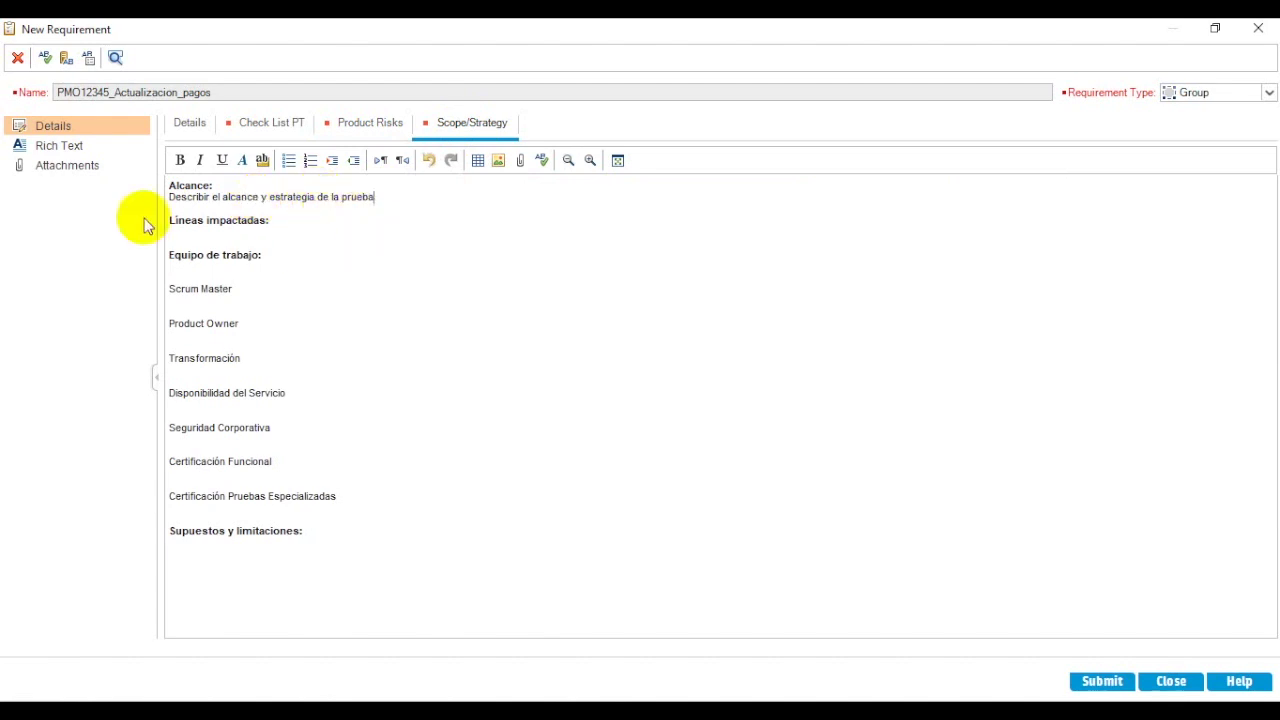
Review the Rich Text certification letter template, examining section 11, Concepto PITT
{"action": "left_click", "coordinate": [75, 145]}
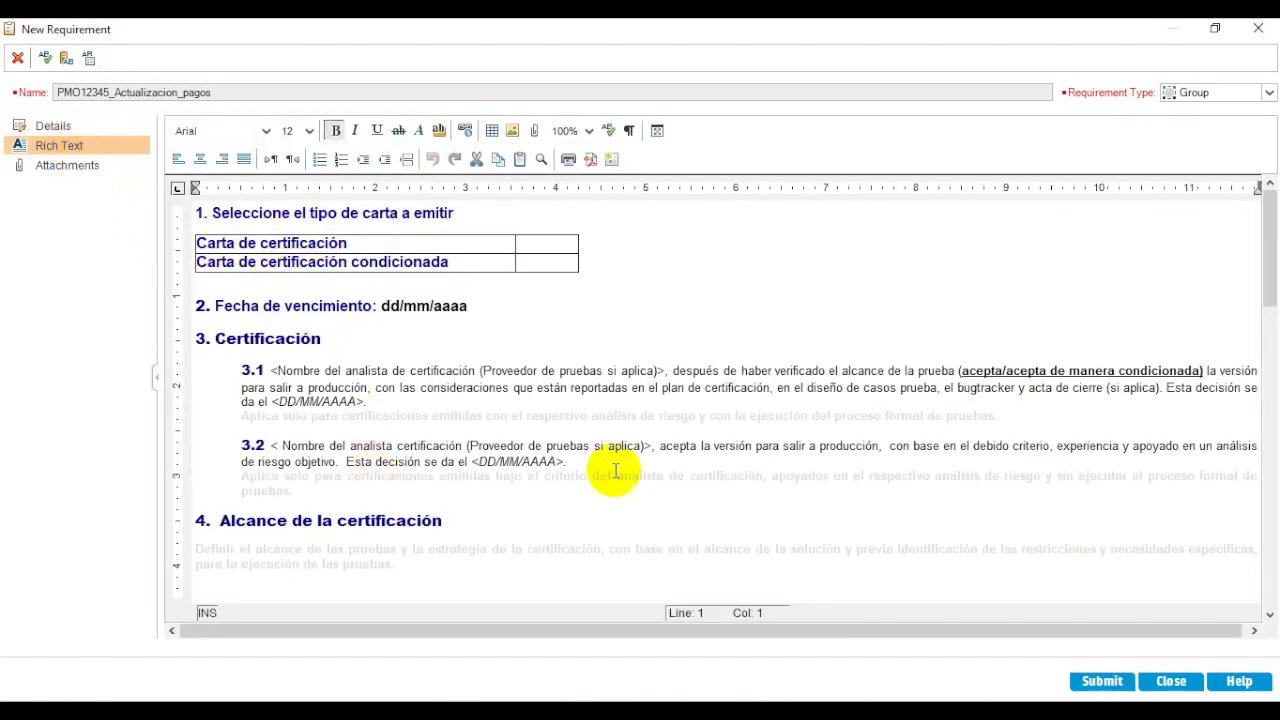
{"action": "left_click_drag", "start_coordinate": [1275, 298], "coordinate": [1266, 503]}
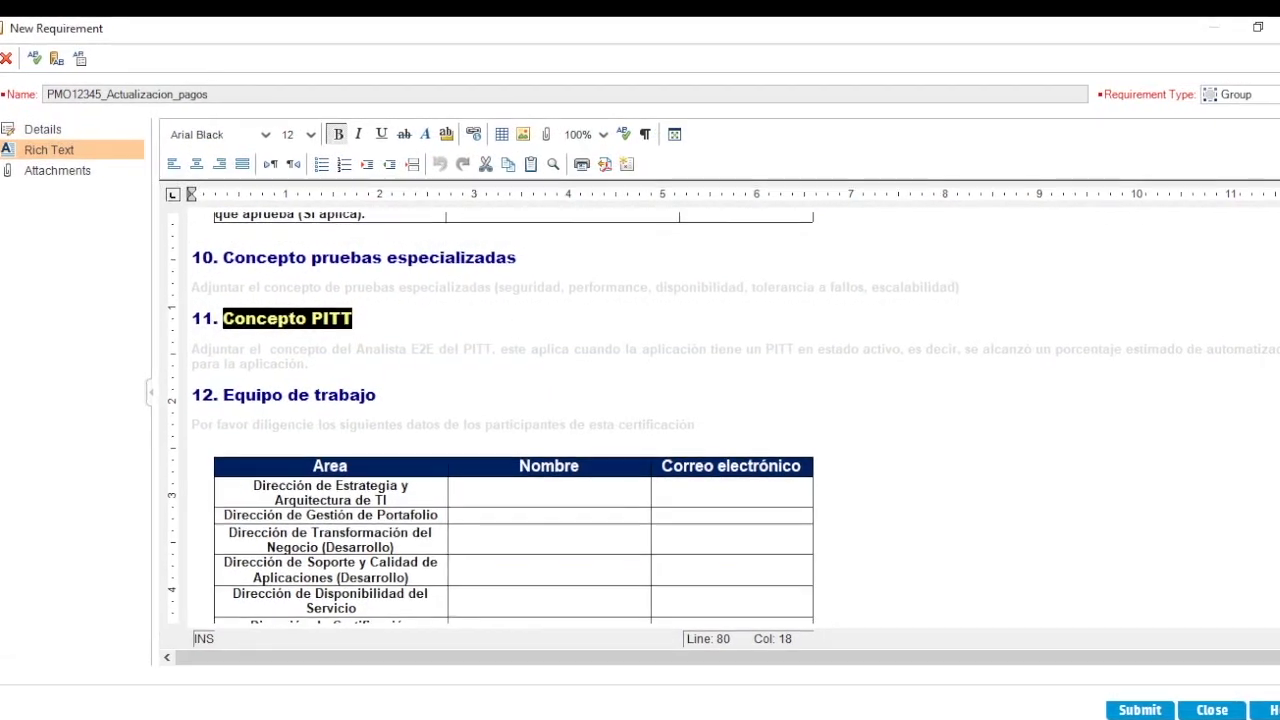
{"action": "scroll", "coordinate": [700, 400], "scroll_direction": "up", "scroll_amount": 5}
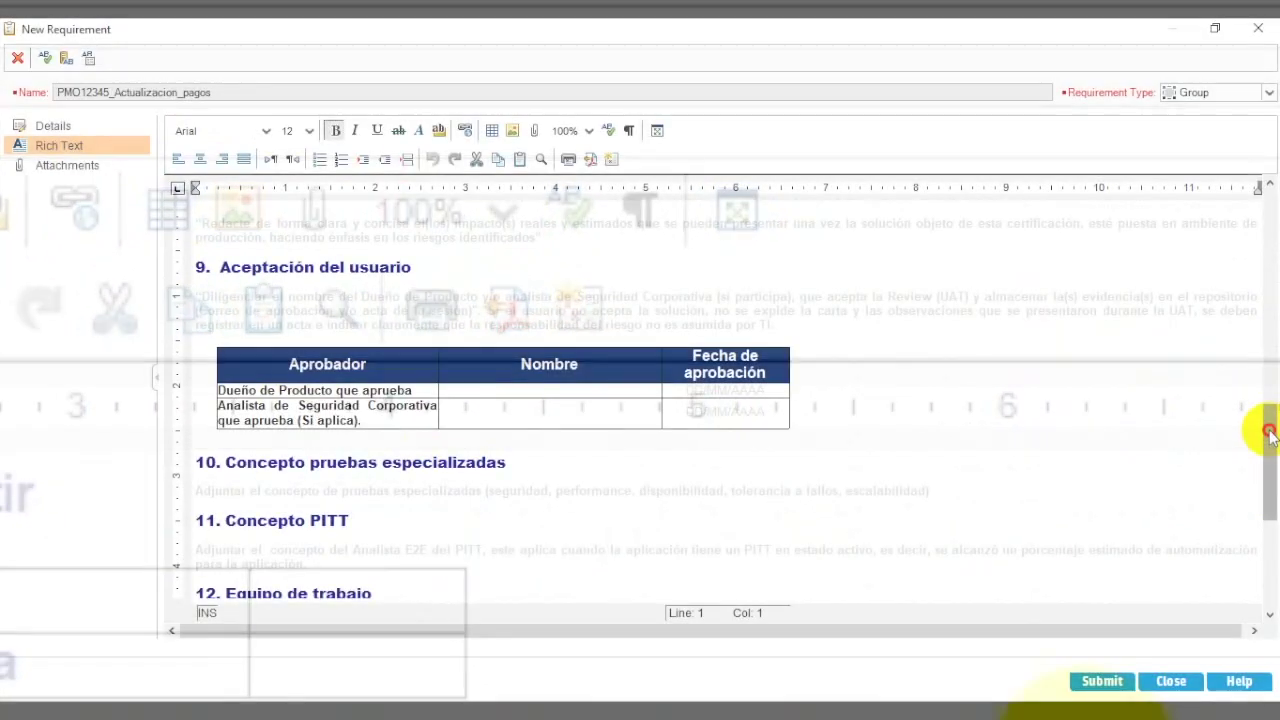
{"action": "left_click_drag", "start_coordinate": [1268, 432], "coordinate": [1267, 496]}
{"action": "left_click", "coordinate": [344, 309]}
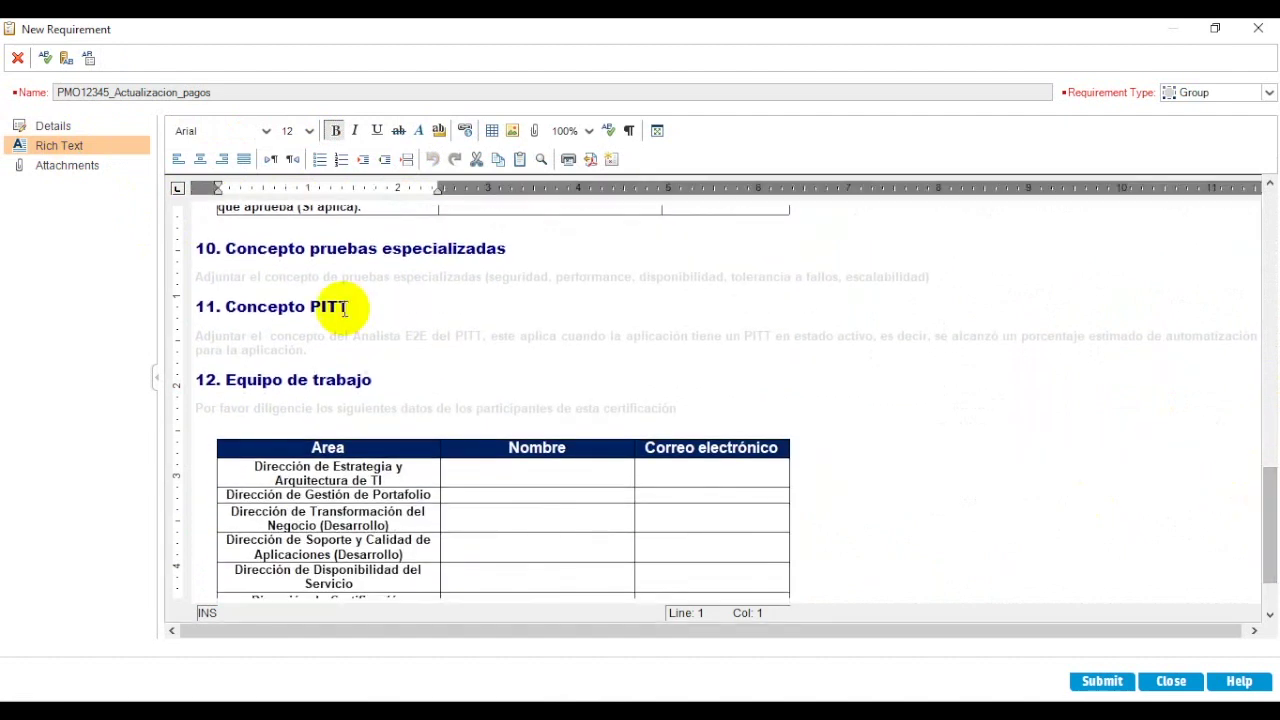
{"action": "left_click", "coordinate": [362, 310]}
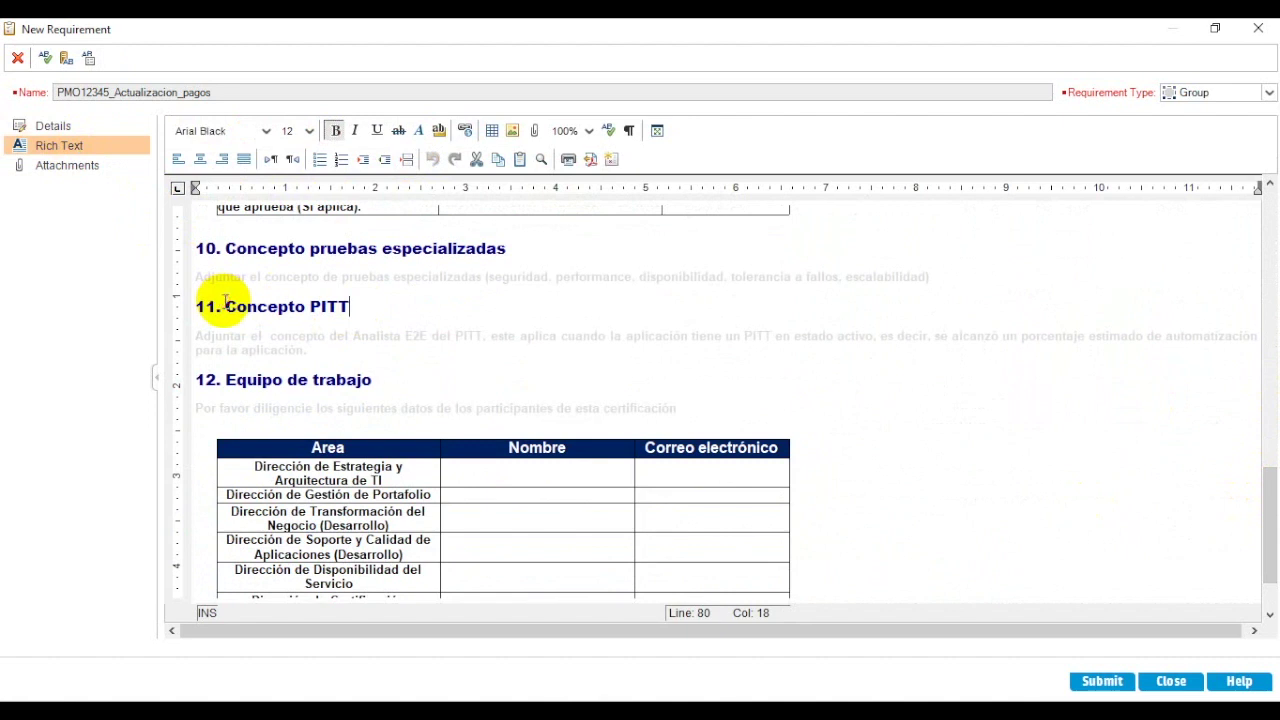
{"action": "left_click_drag", "start_coordinate": [228, 305], "coordinate": [352, 314]}
{"action": "left_click", "coordinate": [477, 317]}
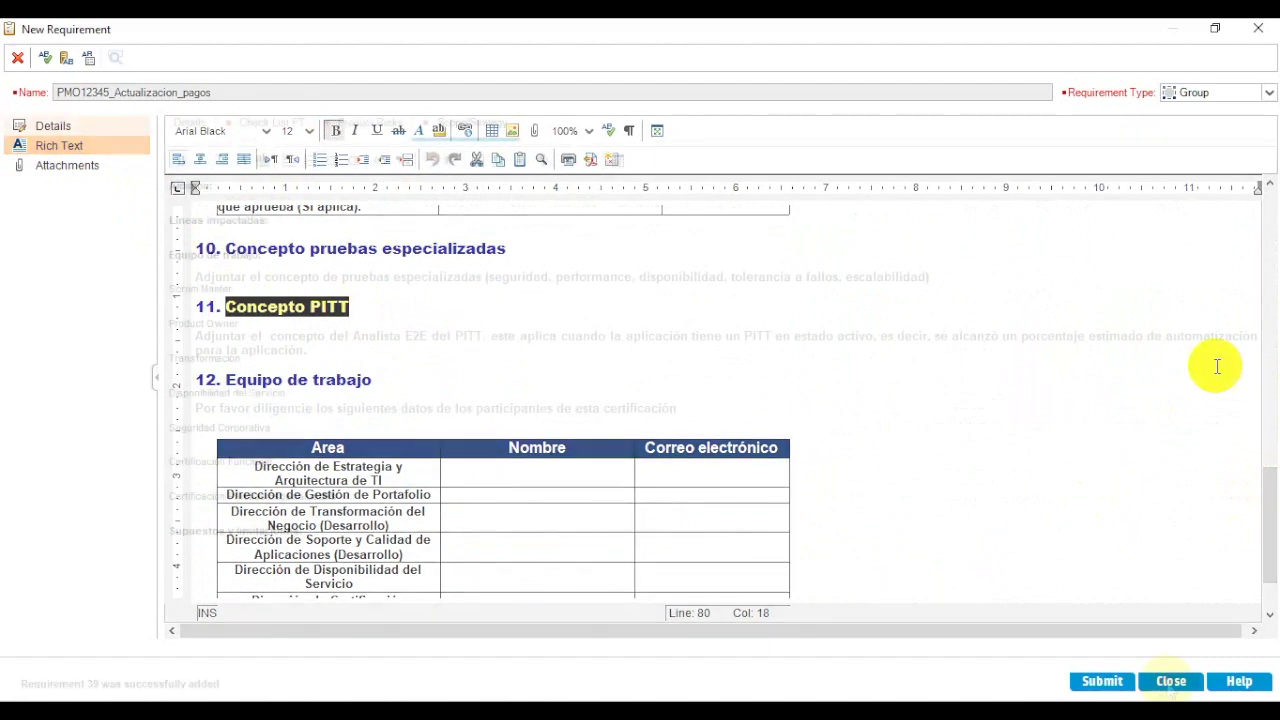
Close the submitted group requirement's form and start a new Functional requirement named HU1_Funcionalidad1
{"action": "left_click", "coordinate": [1171, 681]}
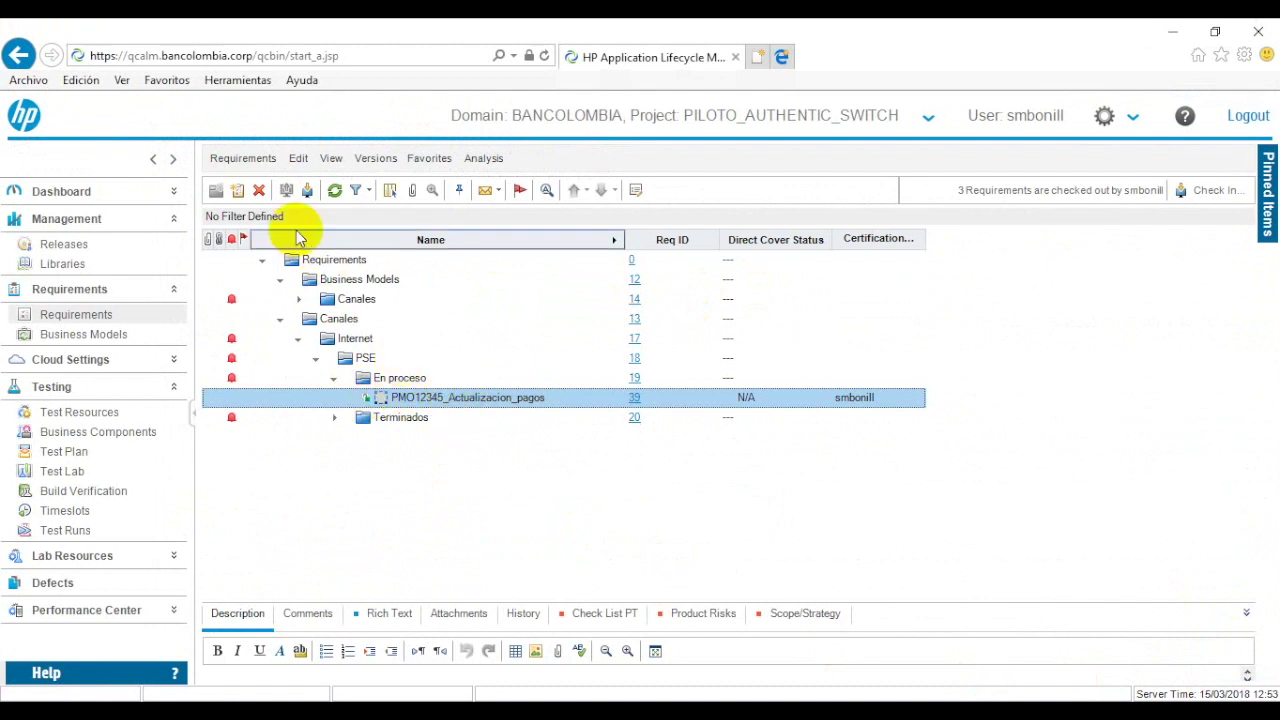
{"action": "left_click", "coordinate": [236, 190]}
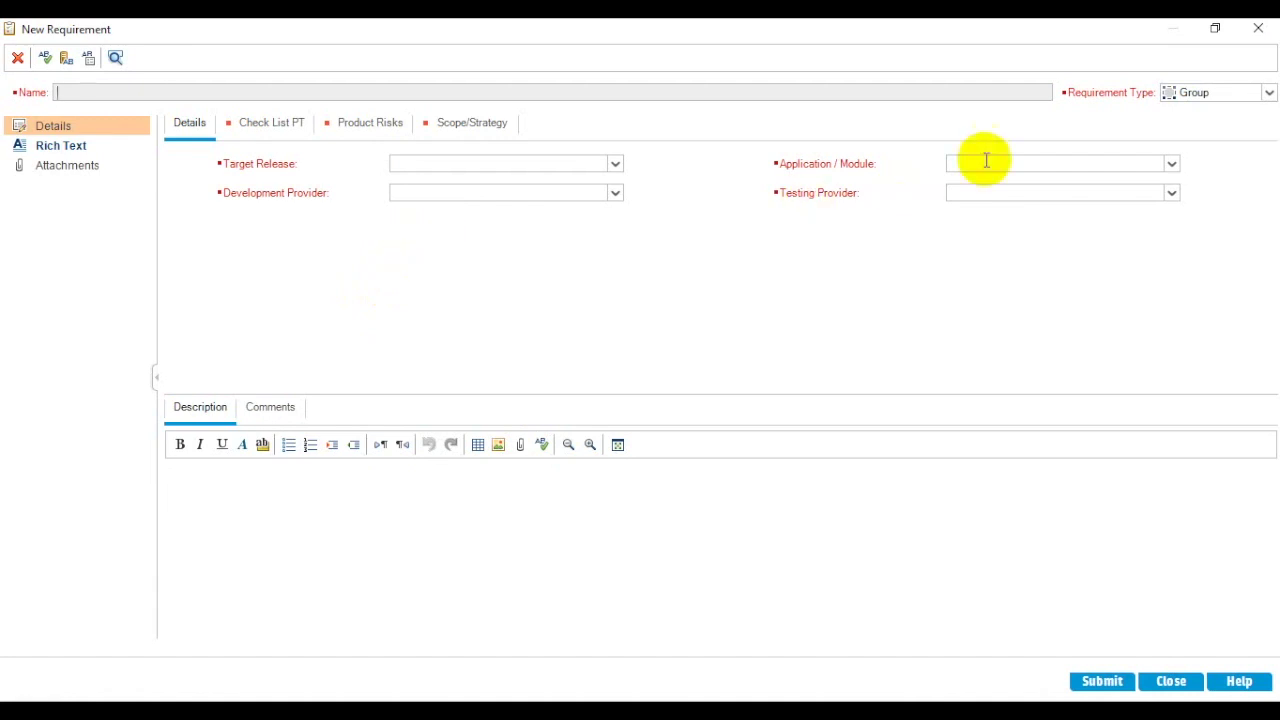
{"action": "left_click", "coordinate": [1270, 93]}
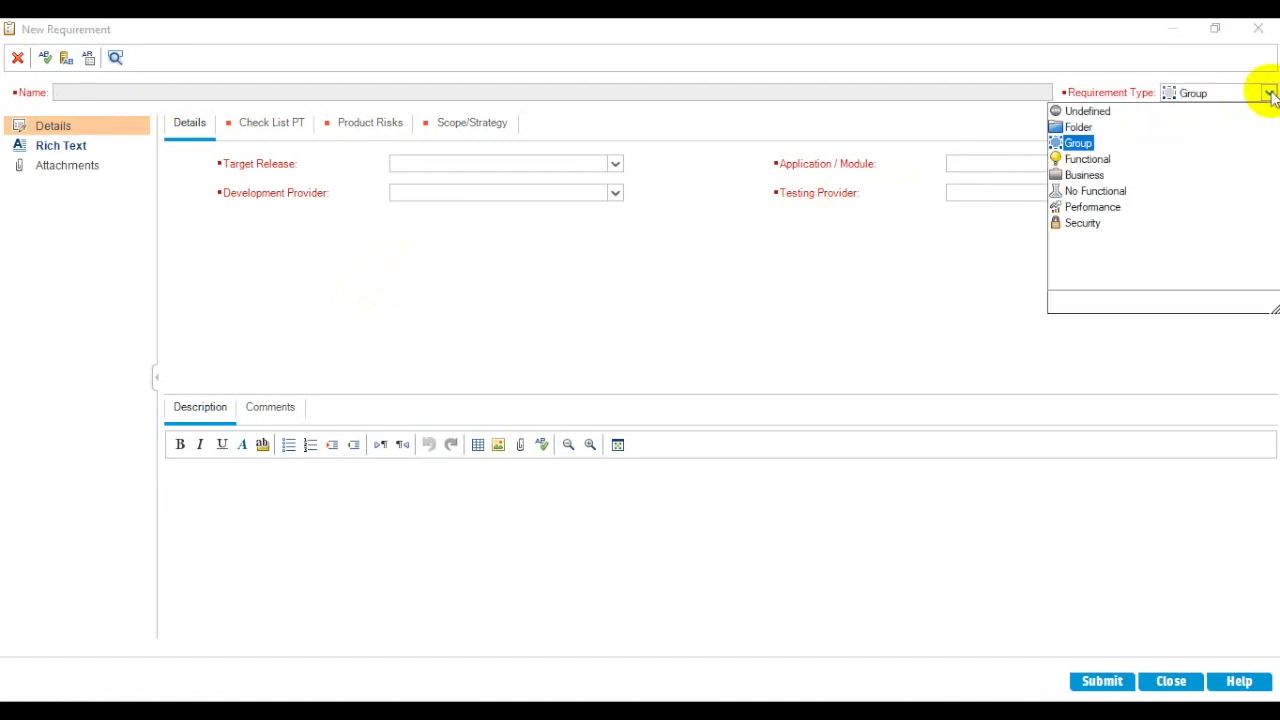
{"action": "left_click", "coordinate": [1098, 157]}
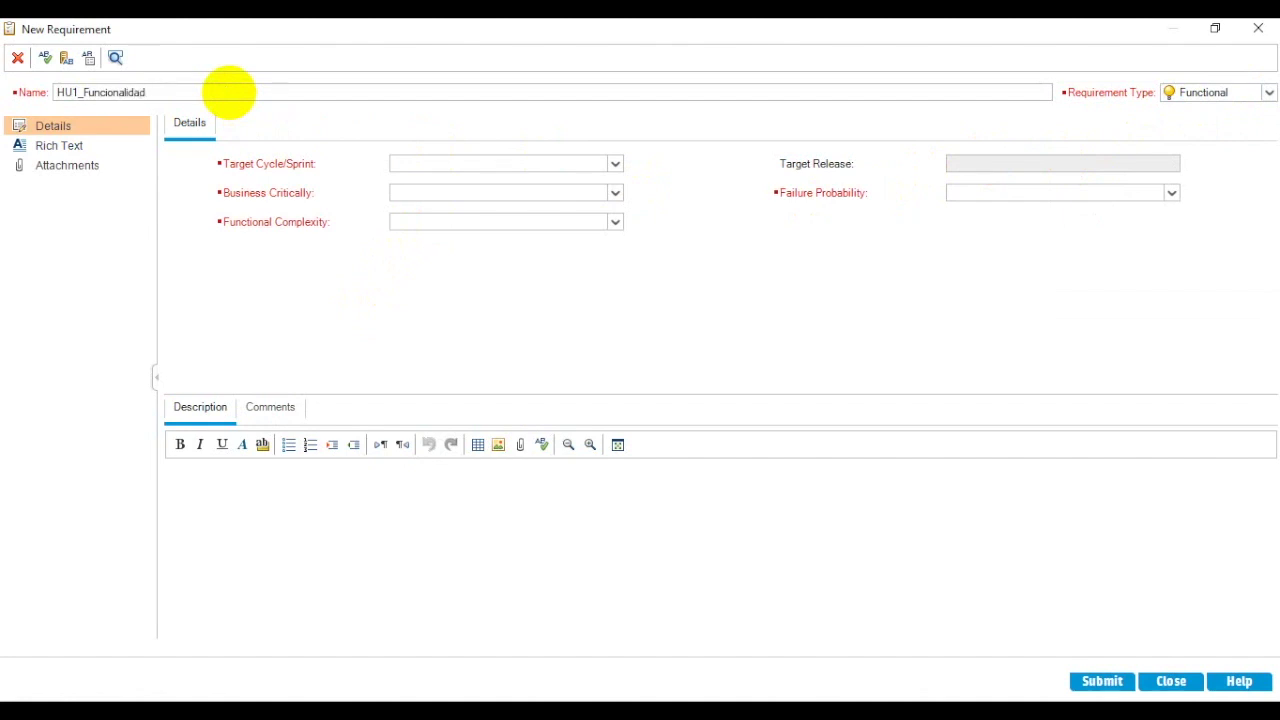
Set the target cycle/sprint to Sprint1 of the PMO12345_Actualizacion_pagos release, under Canales > Internet > PSE > En proceso
{"action": "left_click", "coordinate": [615, 164]}
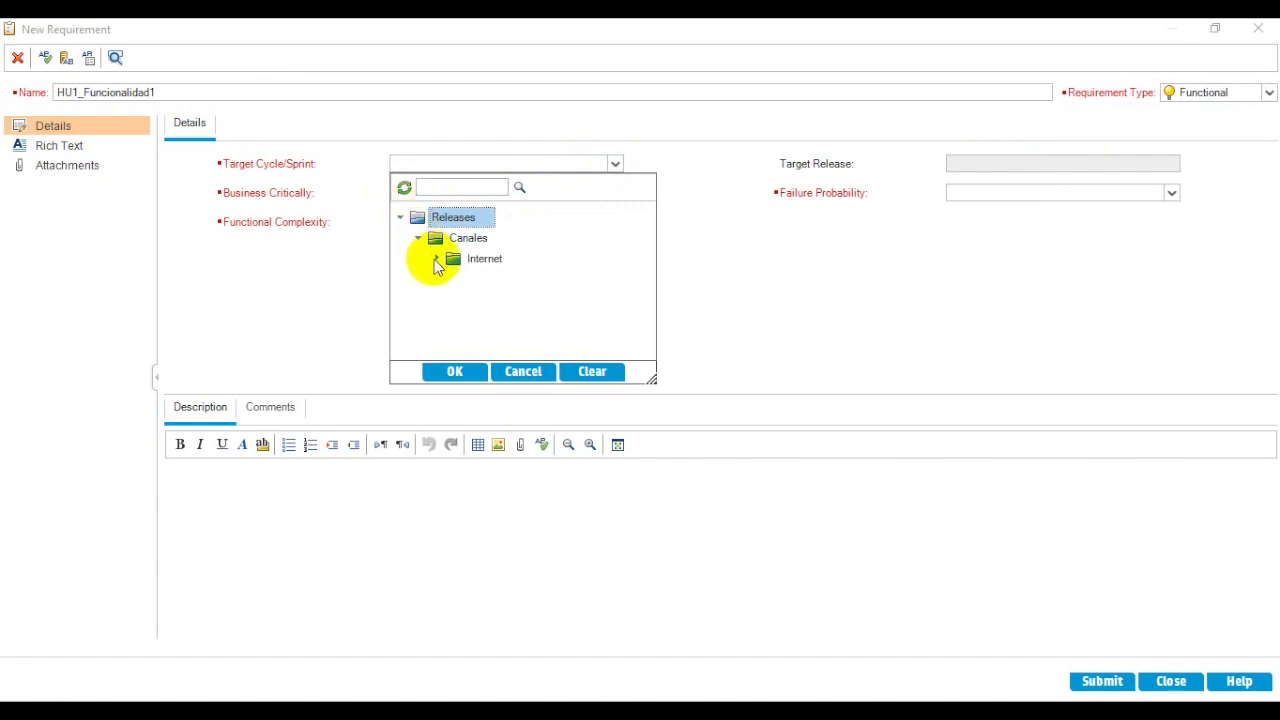
{"action": "left_click", "coordinate": [456, 281]}
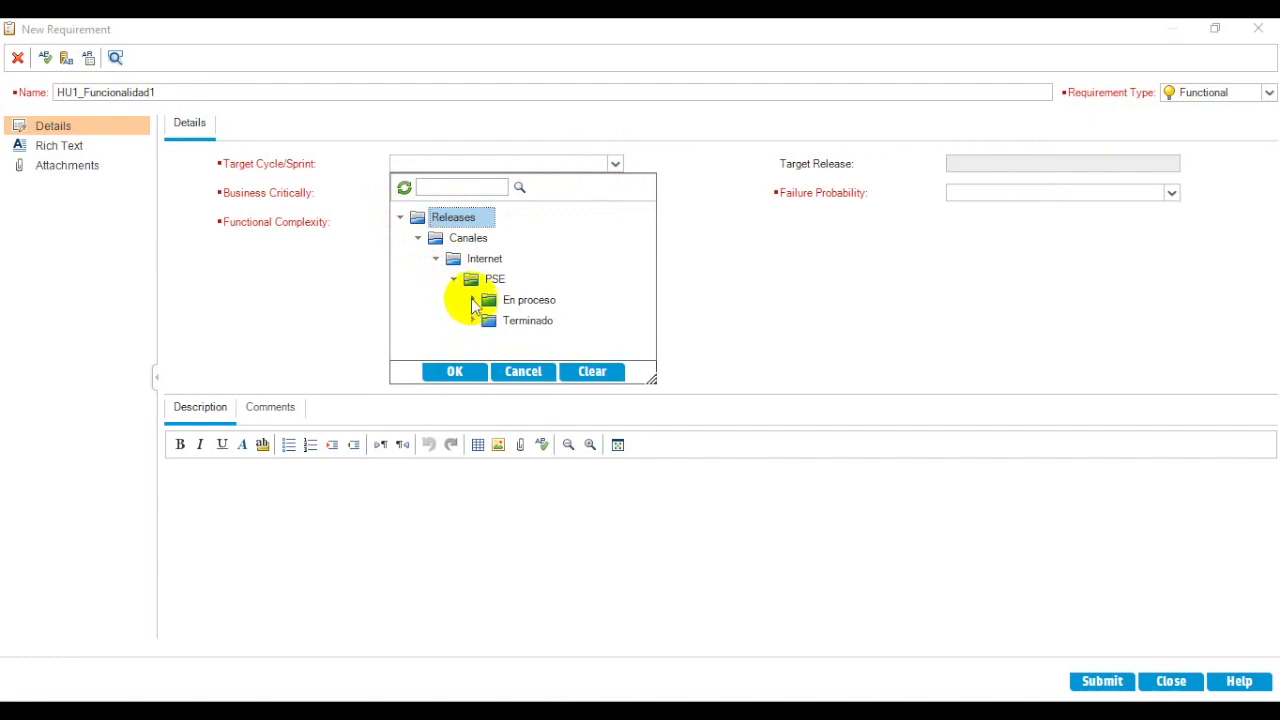
{"action": "left_click", "coordinate": [472, 300]}
{"action": "left_click", "coordinate": [489, 319]}
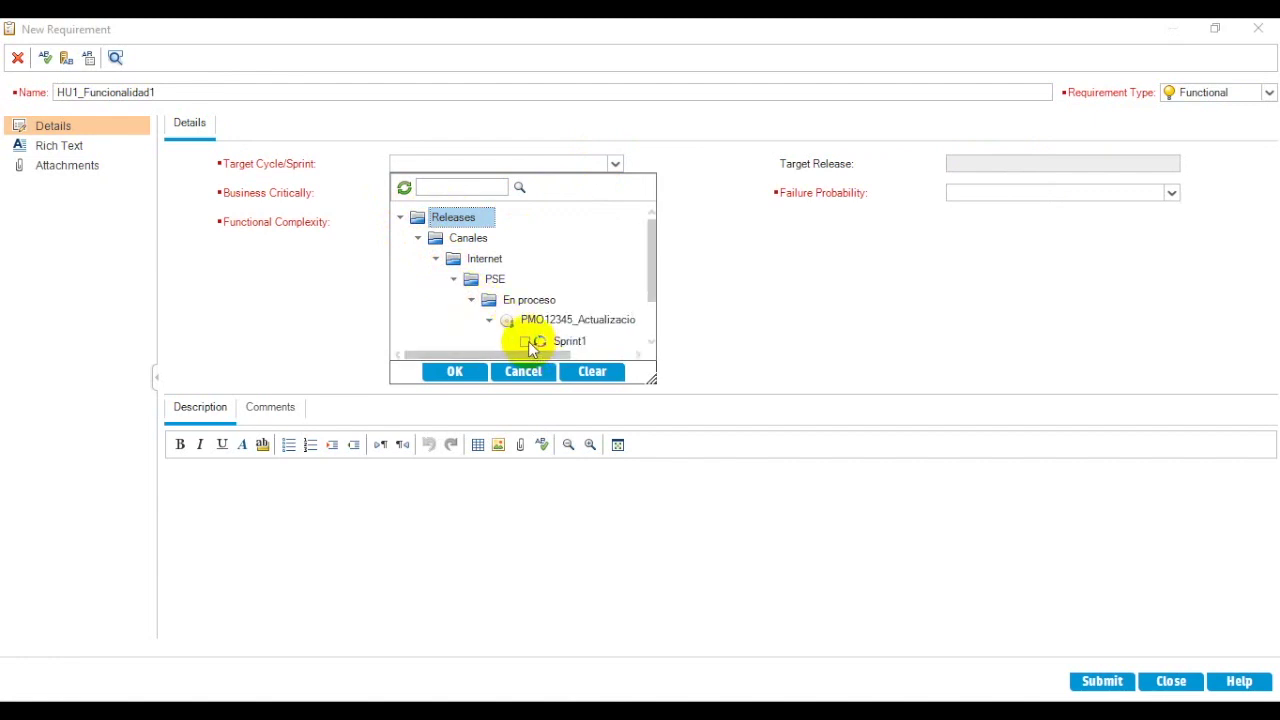
{"action": "left_click", "coordinate": [455, 371]}
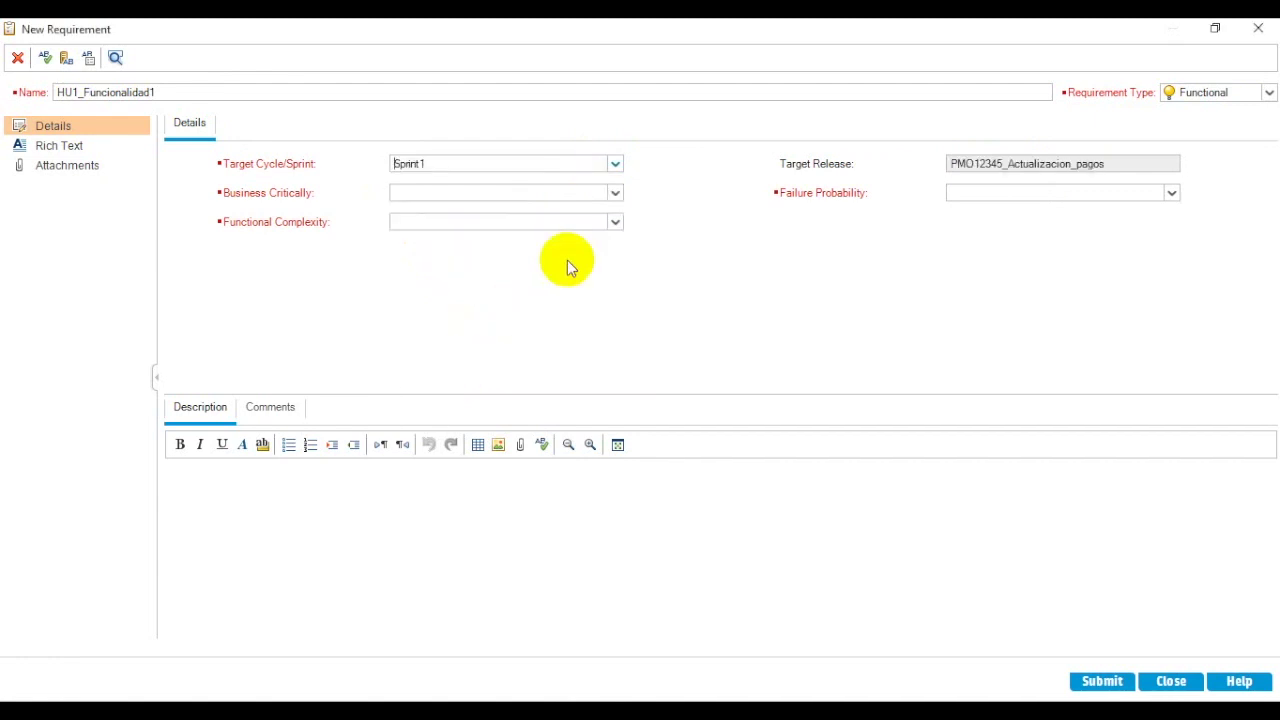
Set business criticality to A-High and both functional complexity and failure probability to 2-Medium, then submit the requirement and close the form
{"action": "left_click", "coordinate": [619, 194]}
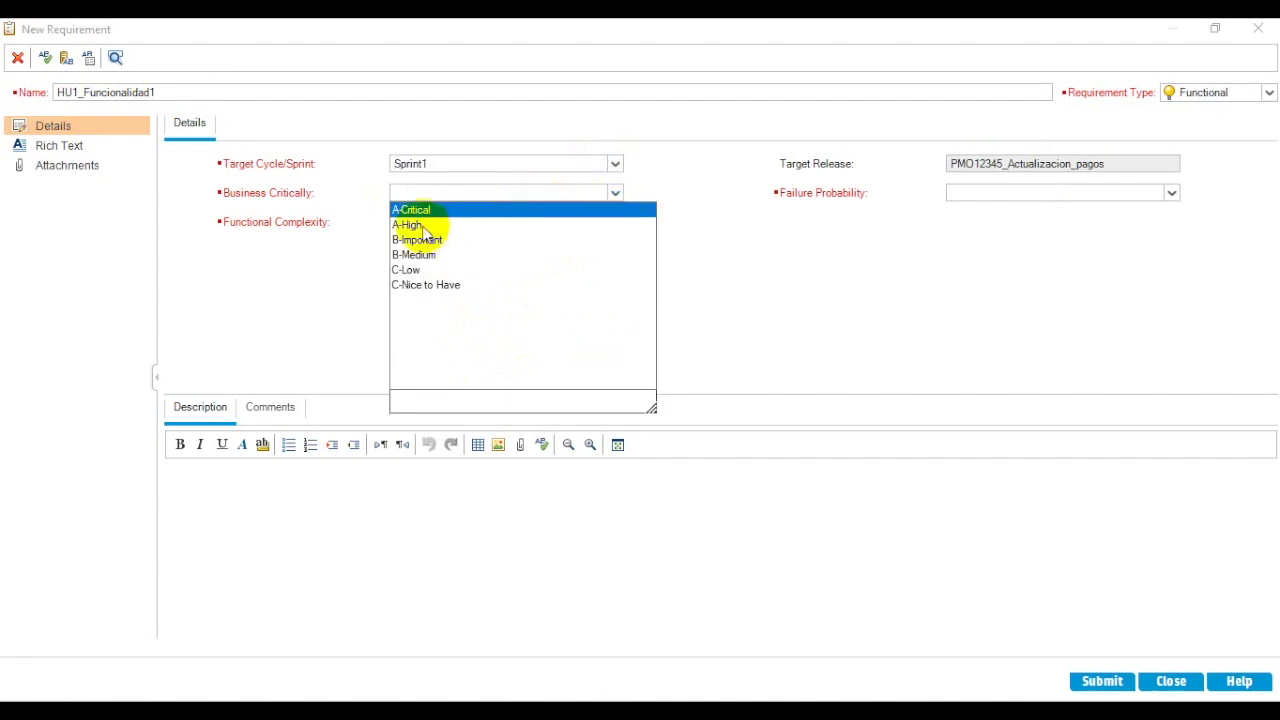
{"action": "left_click", "coordinate": [420, 224]}
{"action": "left_click", "coordinate": [615, 221]}
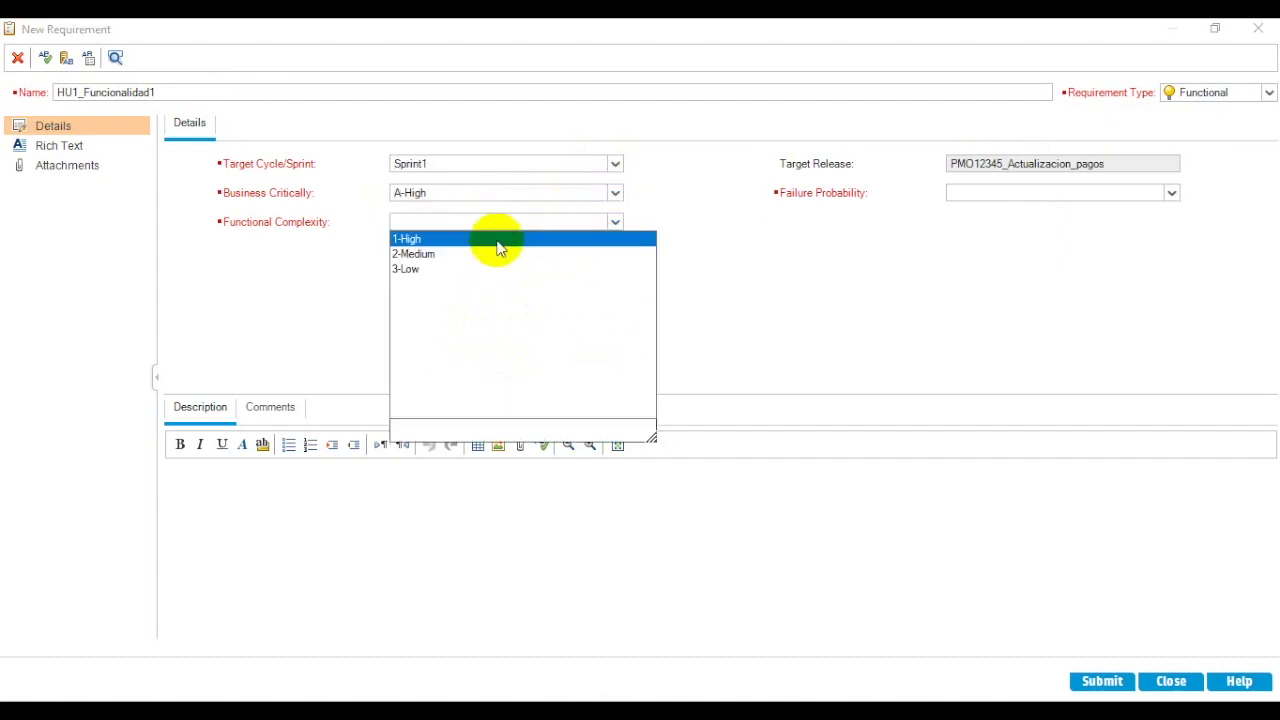
{"action": "left_click", "coordinate": [437, 254]}
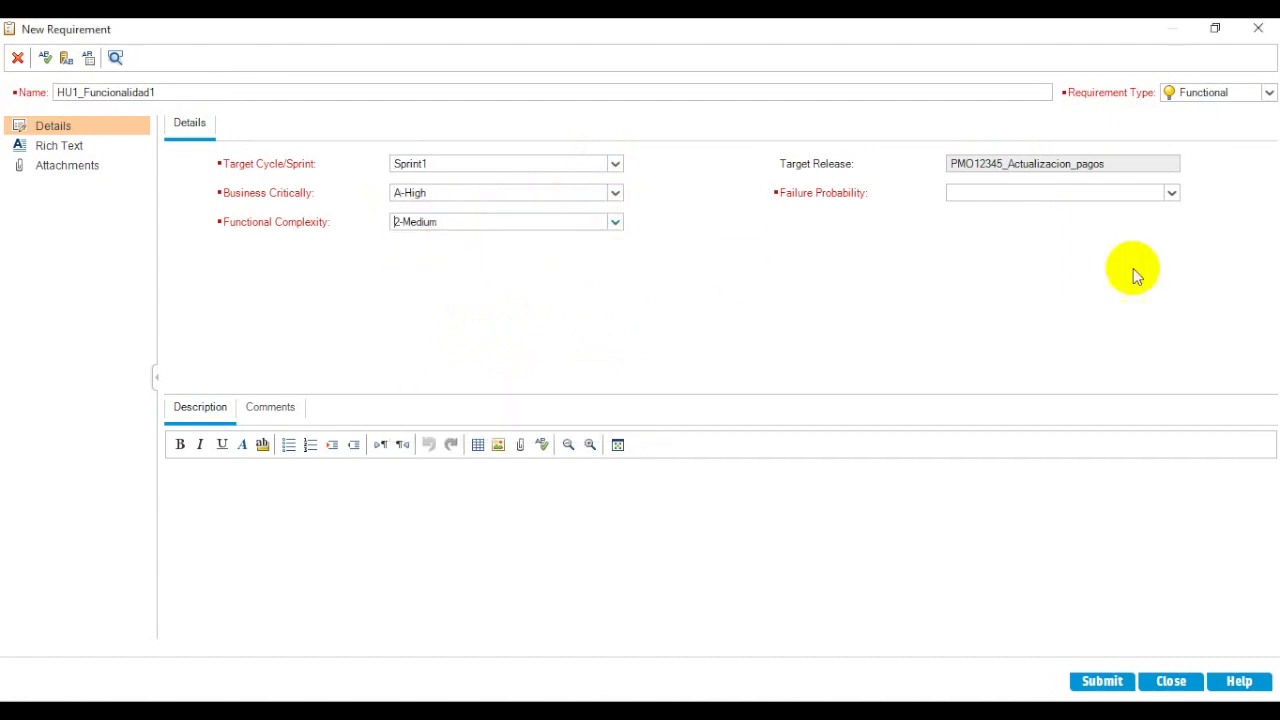
{"action": "left_click", "coordinate": [1171, 193]}
{"action": "left_click", "coordinate": [980, 225]}
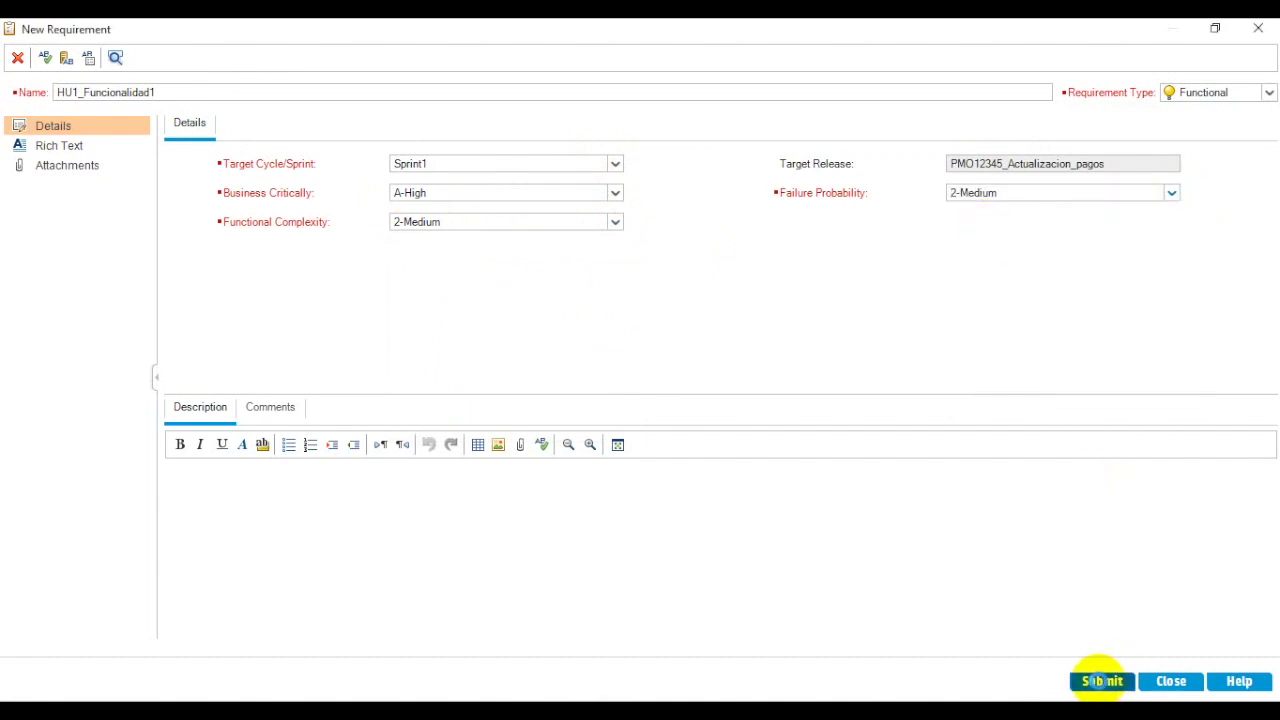
{"action": "left_click", "coordinate": [1100, 681]}
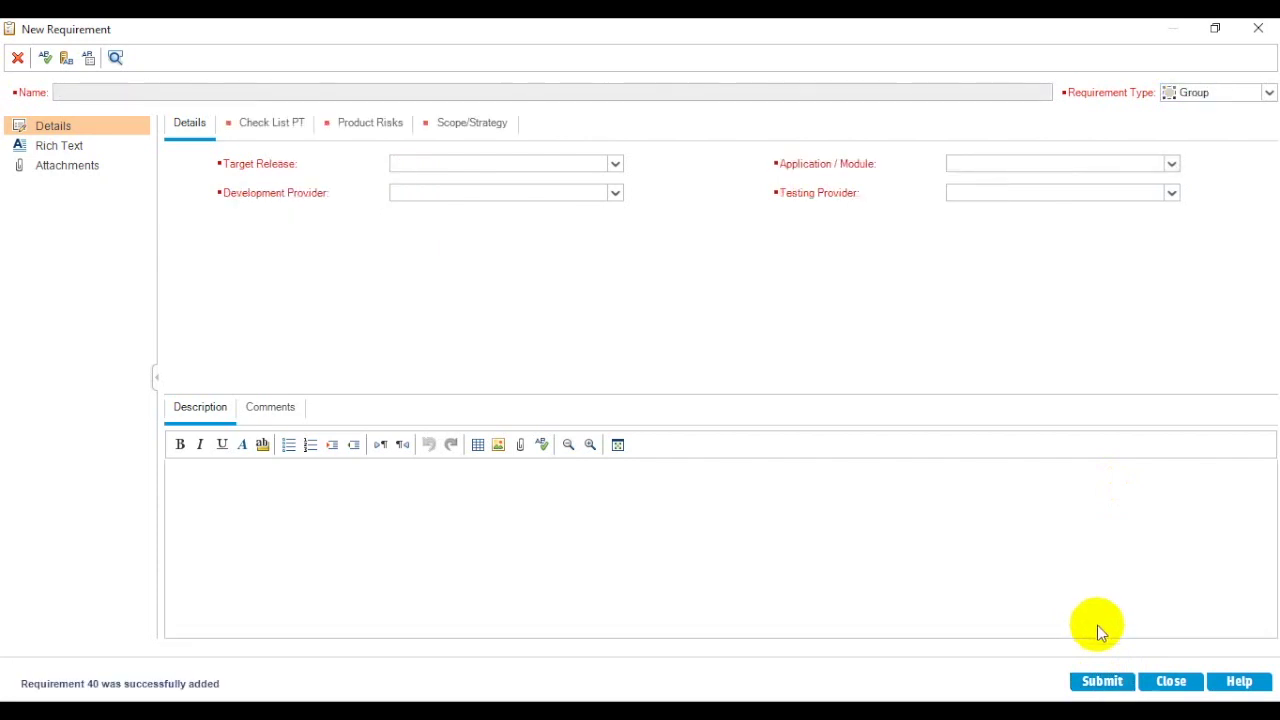
{"action": "left_click", "coordinate": [1171, 681]}
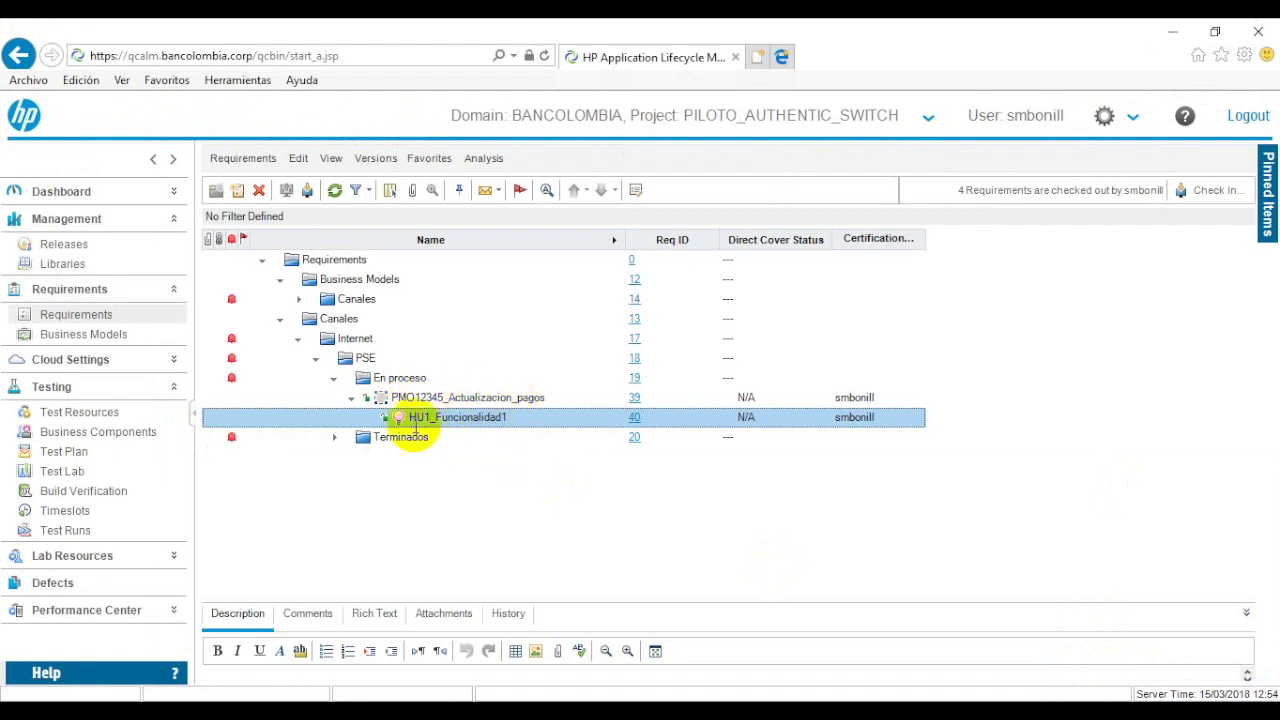
Open the details of HU1_Funcionalidad1 and bring up the test plan tree for its test coverage
{"action": "left_click", "coordinate": [636, 190]}
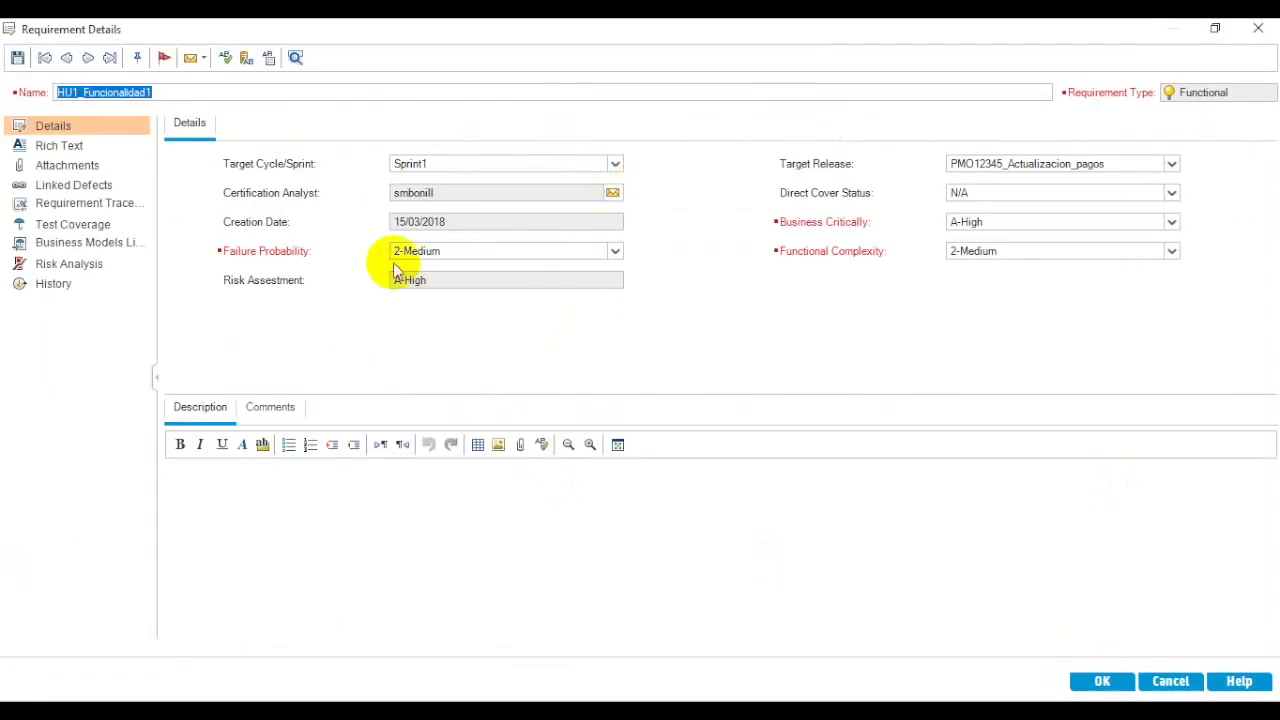
{"action": "left_click", "coordinate": [85, 224]}
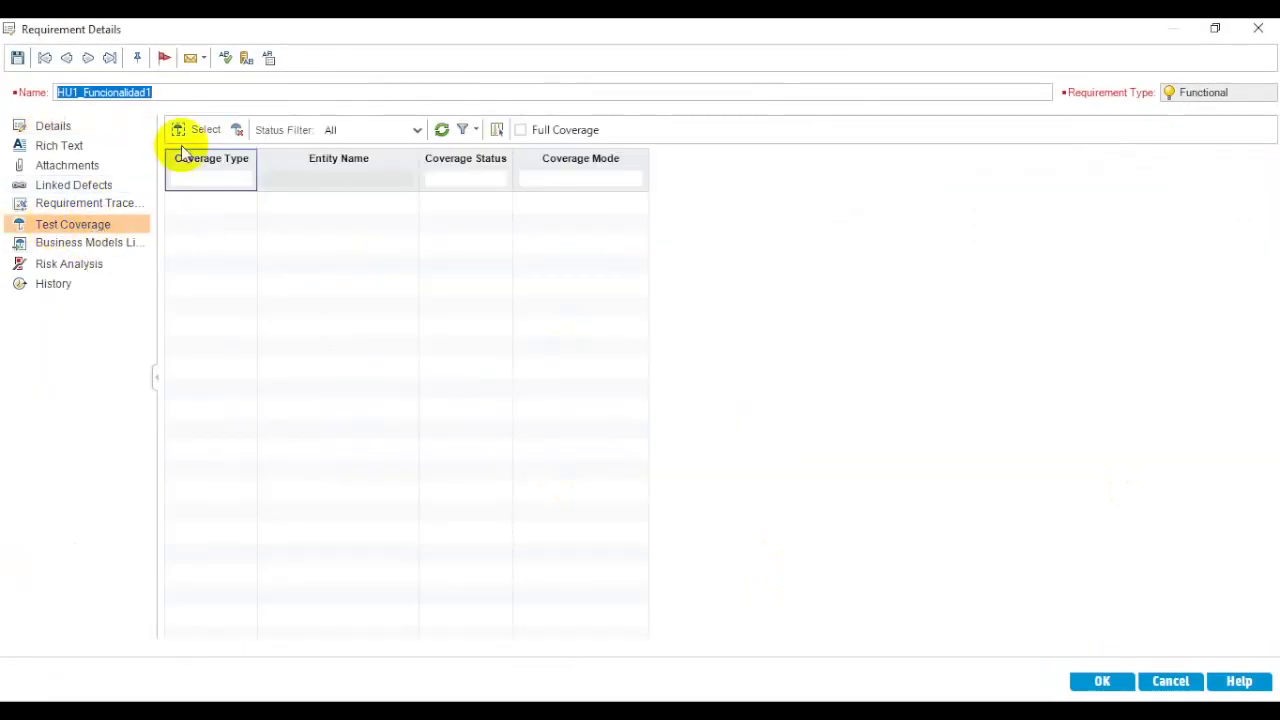
{"action": "left_click", "coordinate": [180, 130]}
Add all tests of the "Escenario ###. Nombre del Escenario" folder under CANALES > Internet > PSE to the coverage and widen the Entity Name column
{"action": "left_click", "coordinate": [1036, 189]}
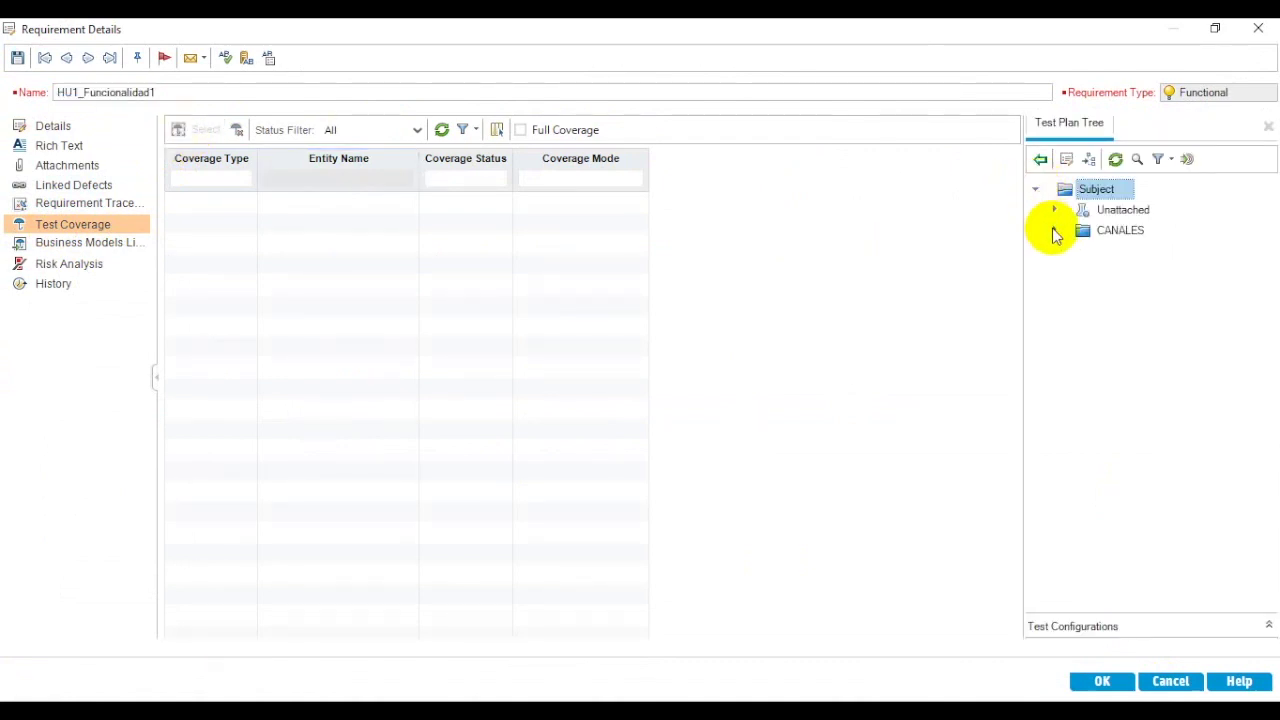
{"action": "left_click", "coordinate": [1053, 230]}
{"action": "left_click", "coordinate": [1089, 292]}
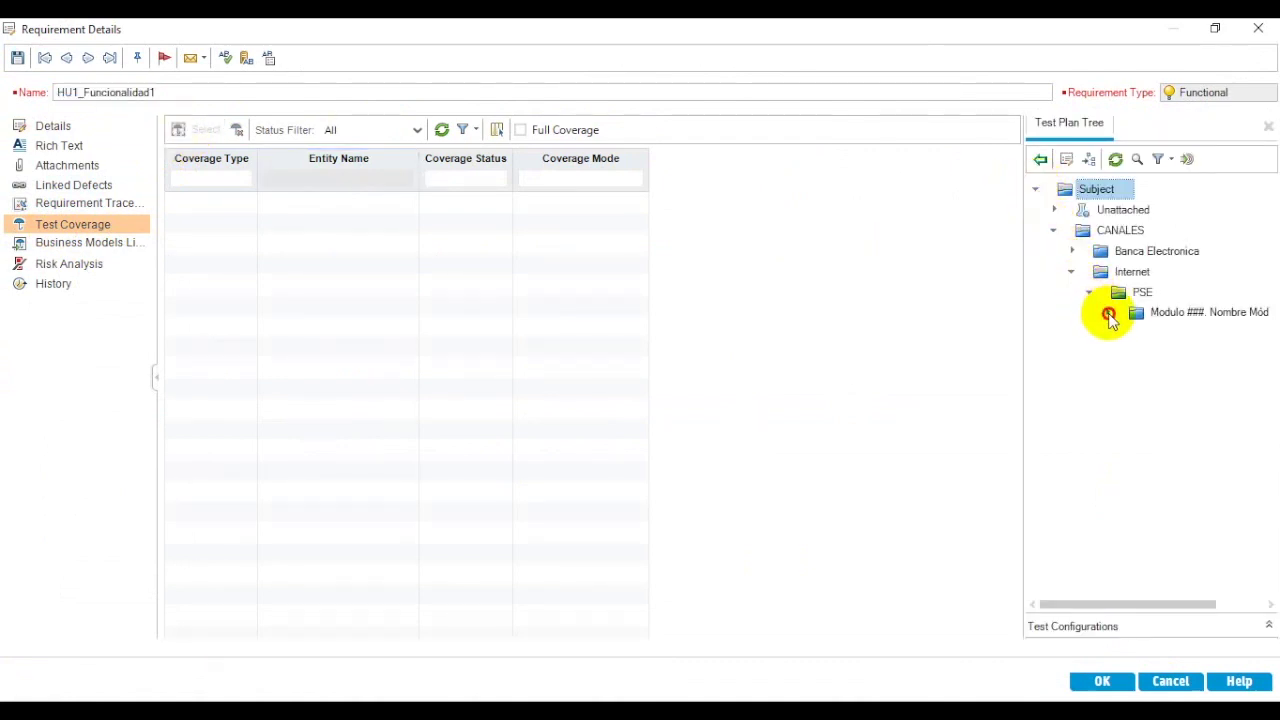
{"action": "left_click", "coordinate": [1107, 312]}
{"action": "left_click", "coordinate": [1125, 333]}
{"action": "left_click", "coordinate": [1143, 354]}
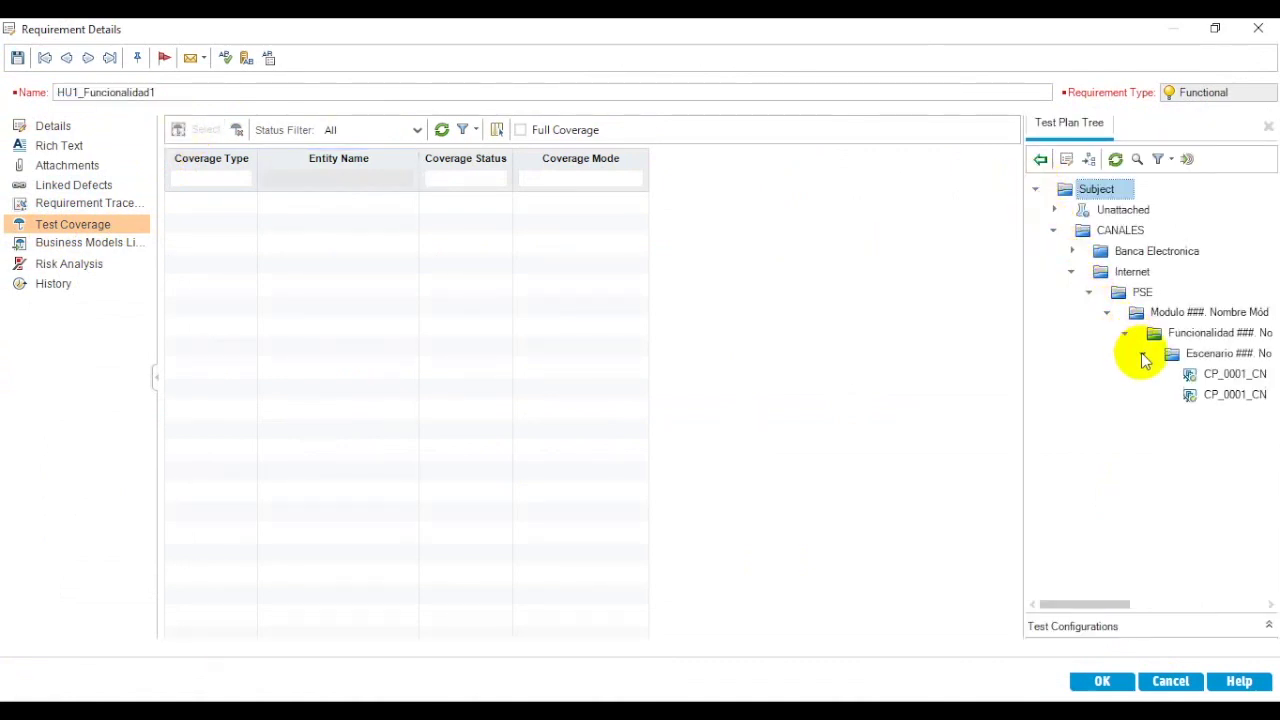
{"action": "left_click", "coordinate": [1216, 355]}
{"action": "left_click", "coordinate": [1040, 165]}
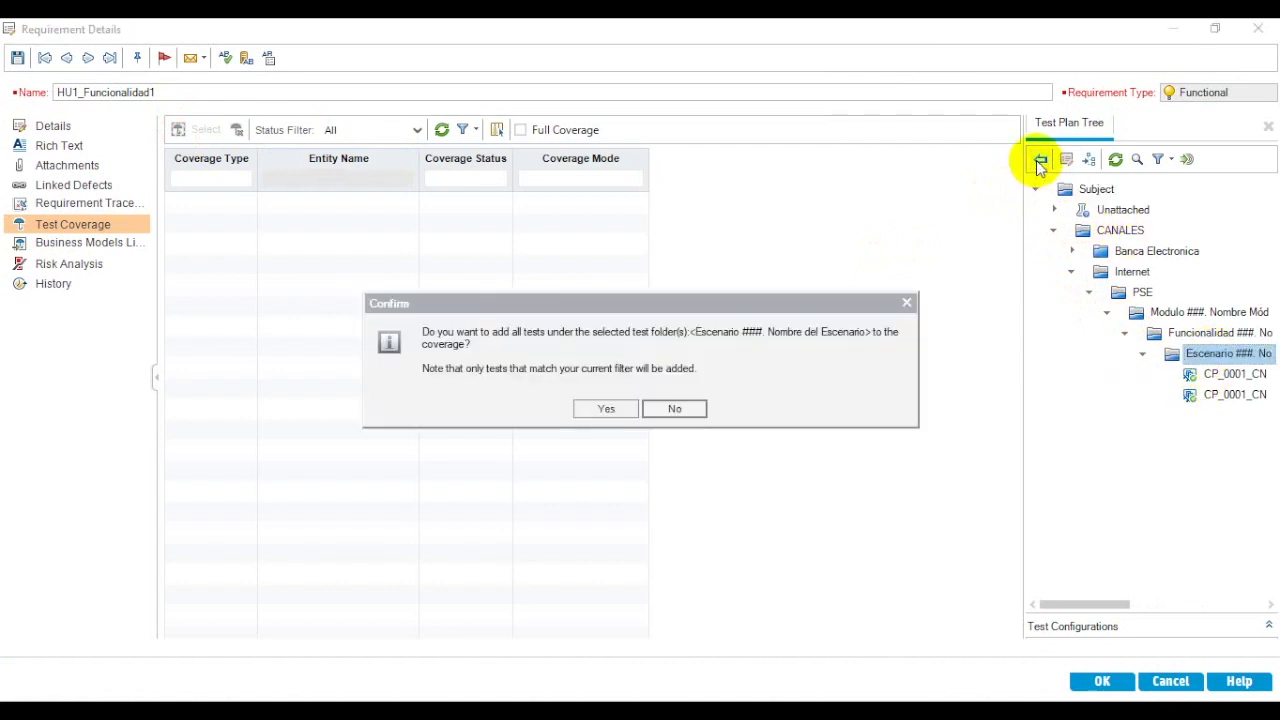
{"action": "left_click", "coordinate": [609, 410]}
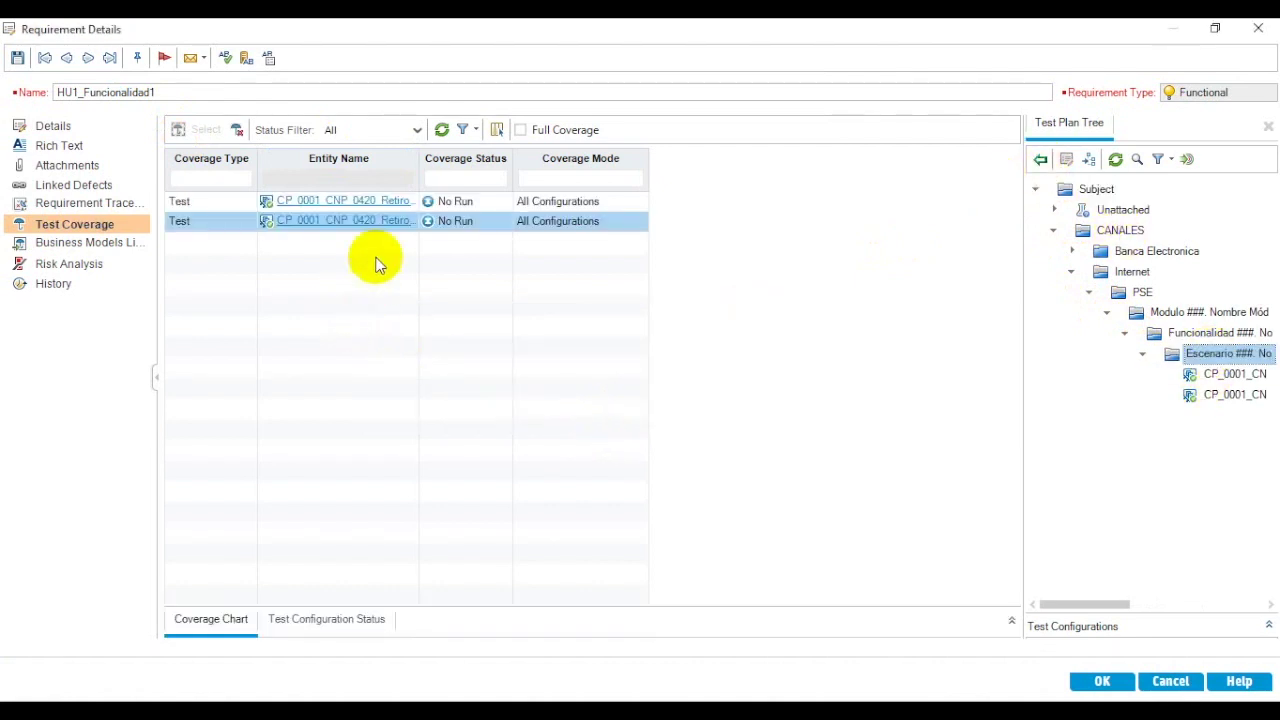
{"action": "left_click_drag", "start_coordinate": [418, 158], "coordinate": [493, 170]}
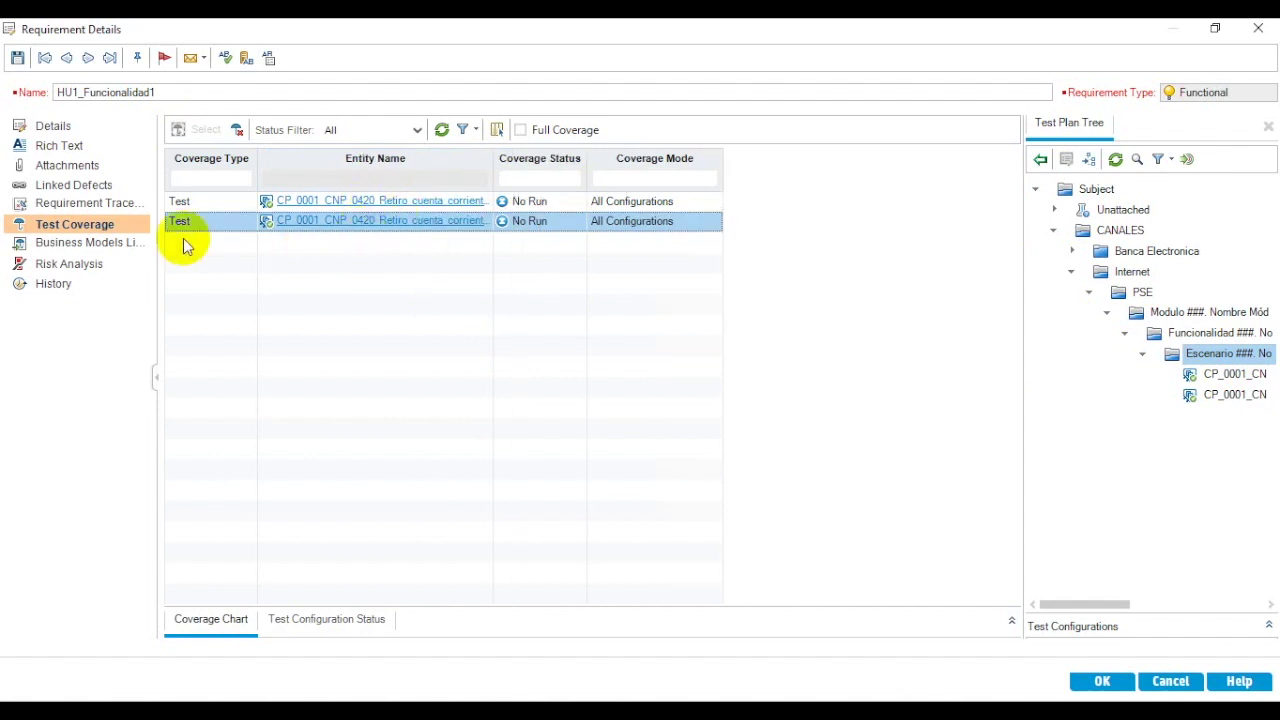
Link the business model path "Nombre del flujo1" from Canales > Internet > PSE > Funcionalidad Defectos to the requirement and save its details
{"action": "left_click", "coordinate": [115, 243]}
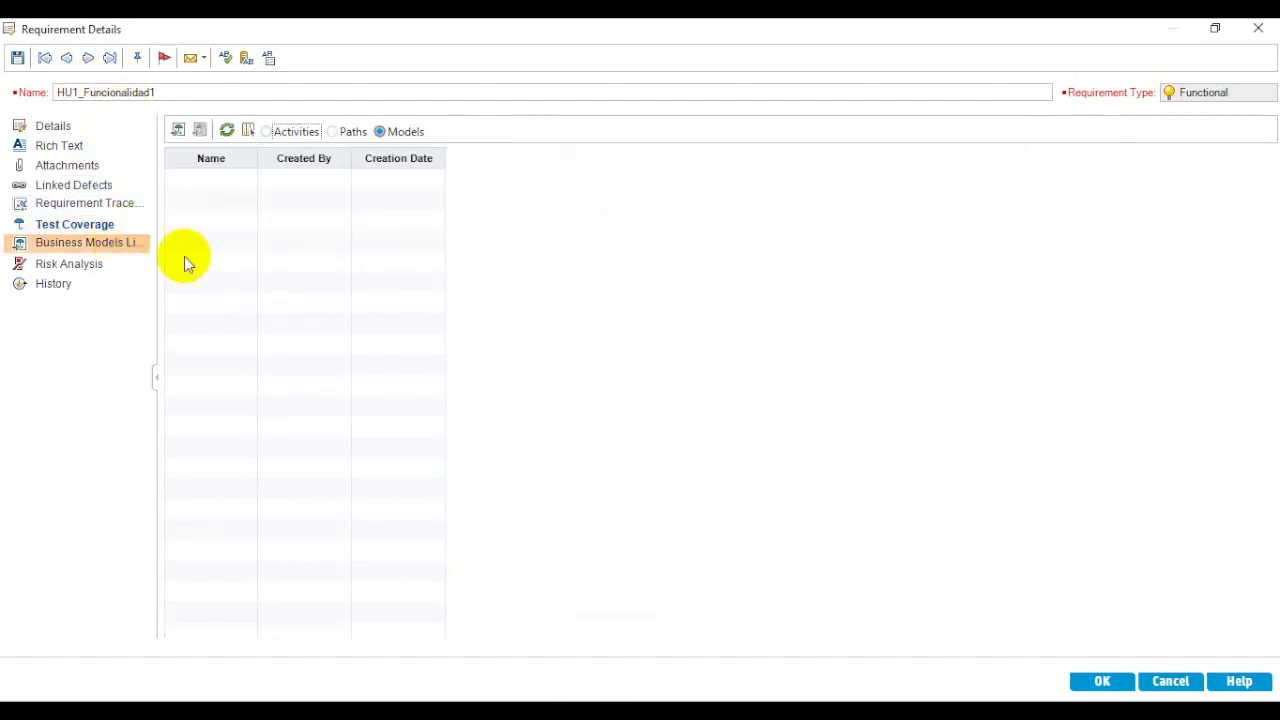
{"action": "left_click", "coordinate": [176, 131]}
{"action": "left_click", "coordinate": [333, 133]}
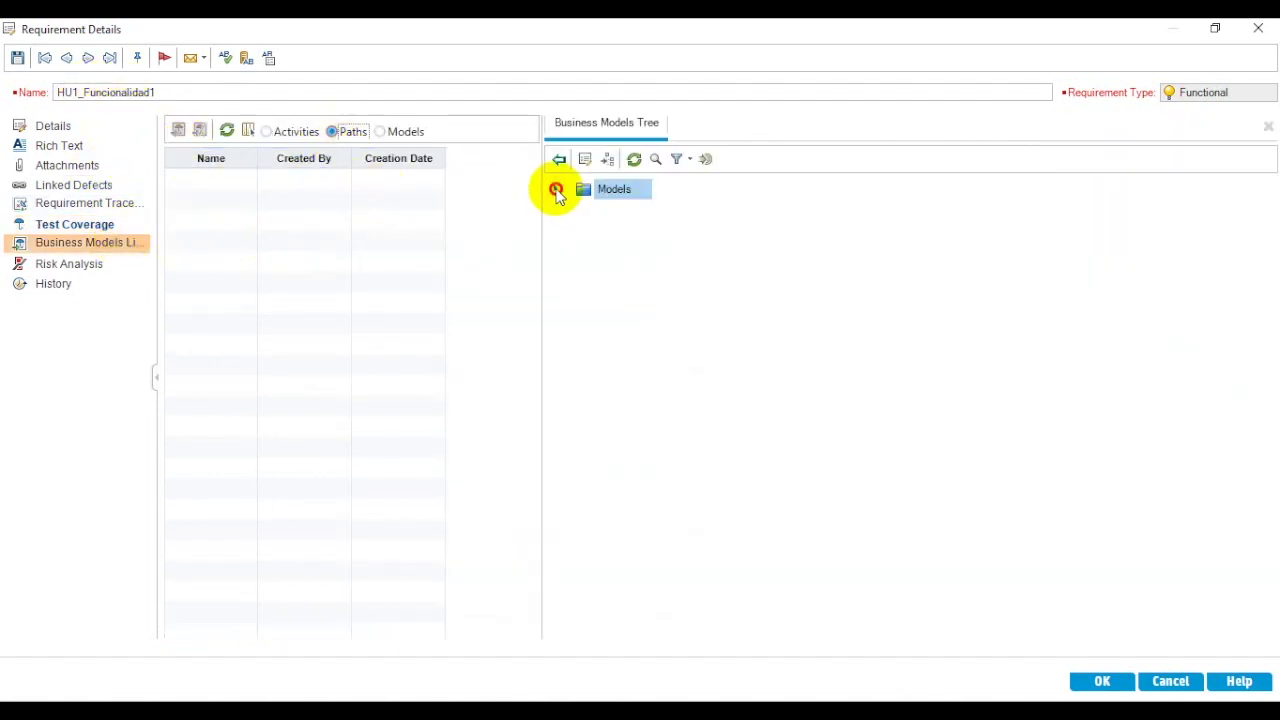
{"action": "left_click", "coordinate": [556, 190]}
{"action": "left_click", "coordinate": [572, 210]}
{"action": "left_click", "coordinate": [590, 230]}
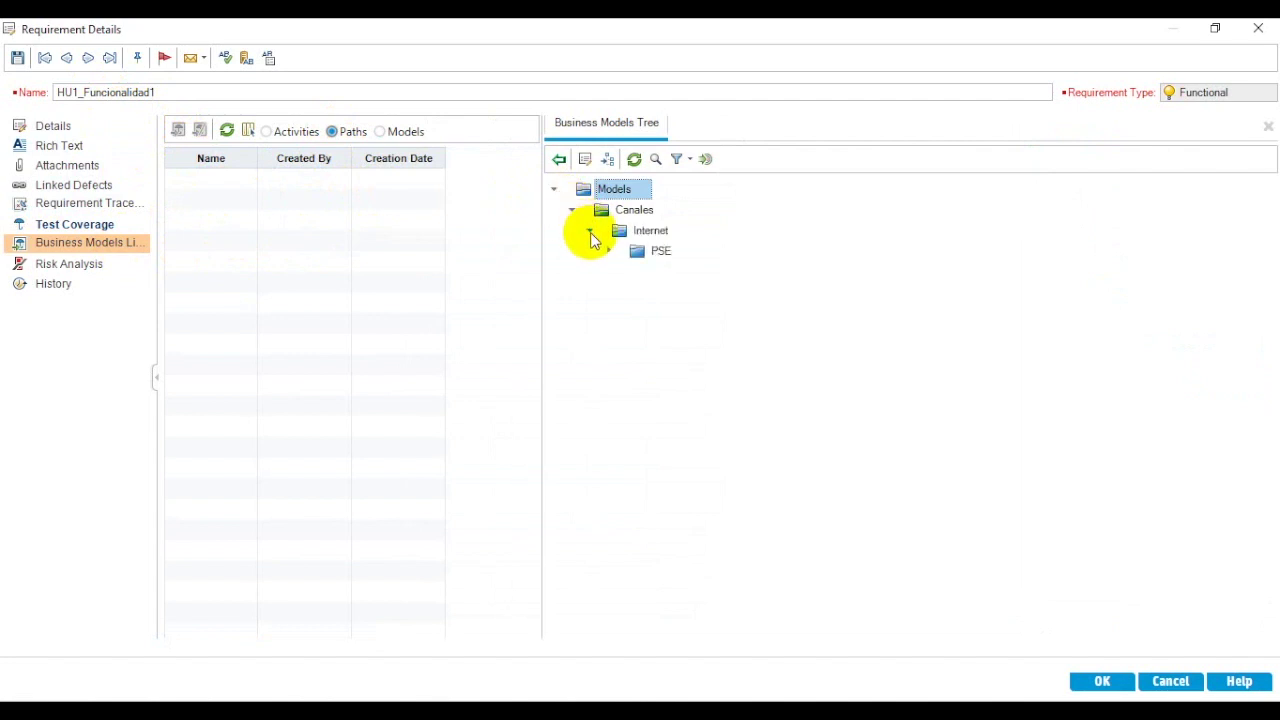
{"action": "left_click", "coordinate": [608, 251]}
{"action": "left_click", "coordinate": [627, 273]}
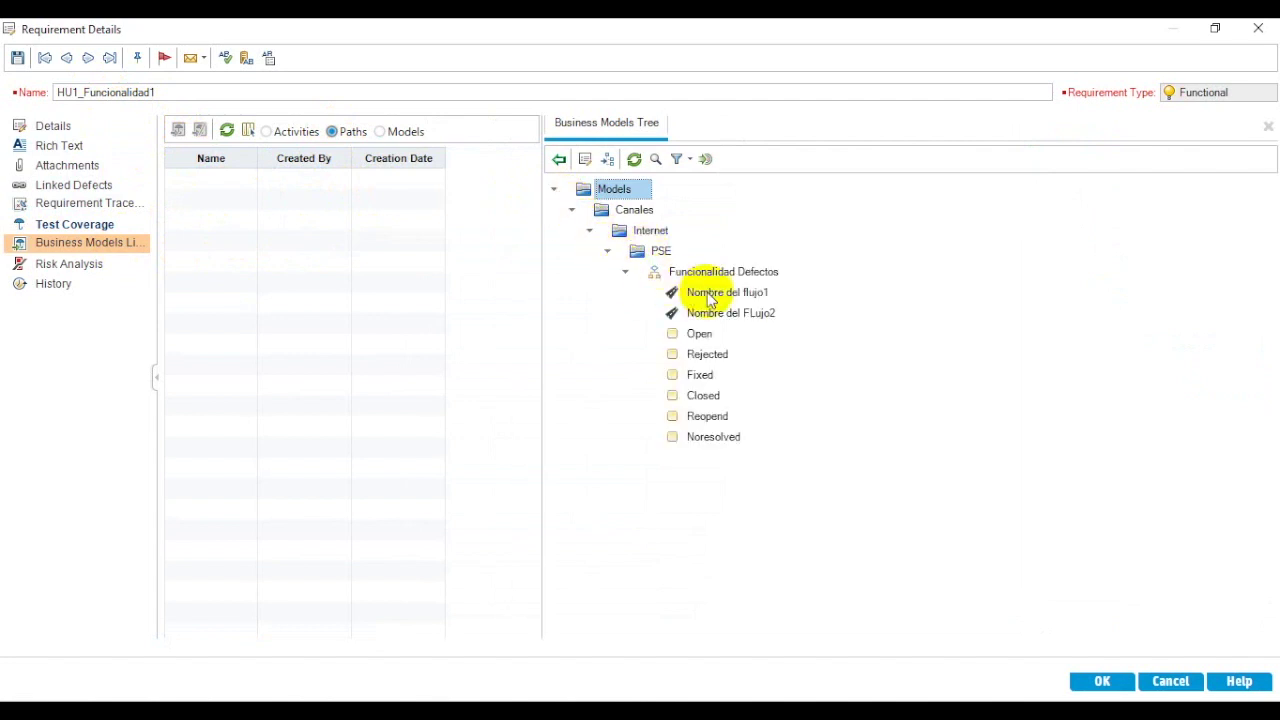
{"action": "left_click", "coordinate": [718, 291]}
{"action": "left_click", "coordinate": [557, 160]}
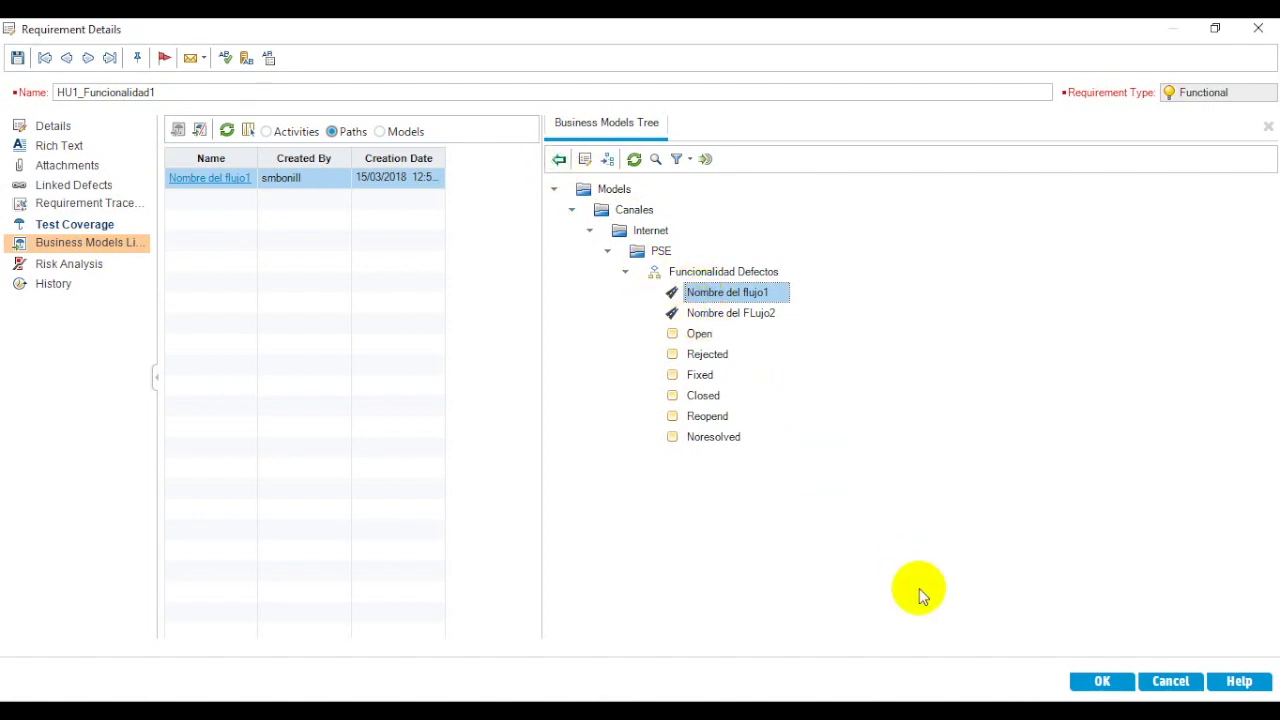
{"action": "left_click", "coordinate": [1100, 682]}
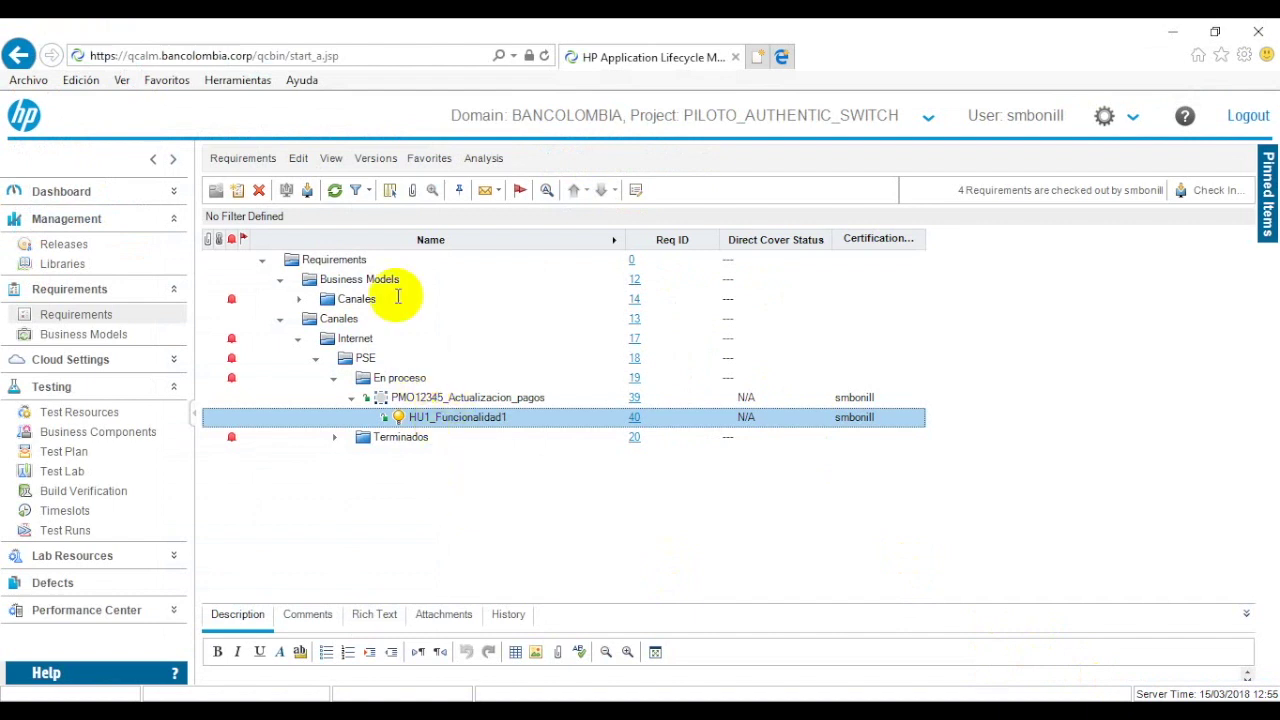
Check in all pending requirements with the change comment "Creacion del requerimiento tipo grupo y las HU"
{"action": "left_click", "coordinate": [1200, 190]}
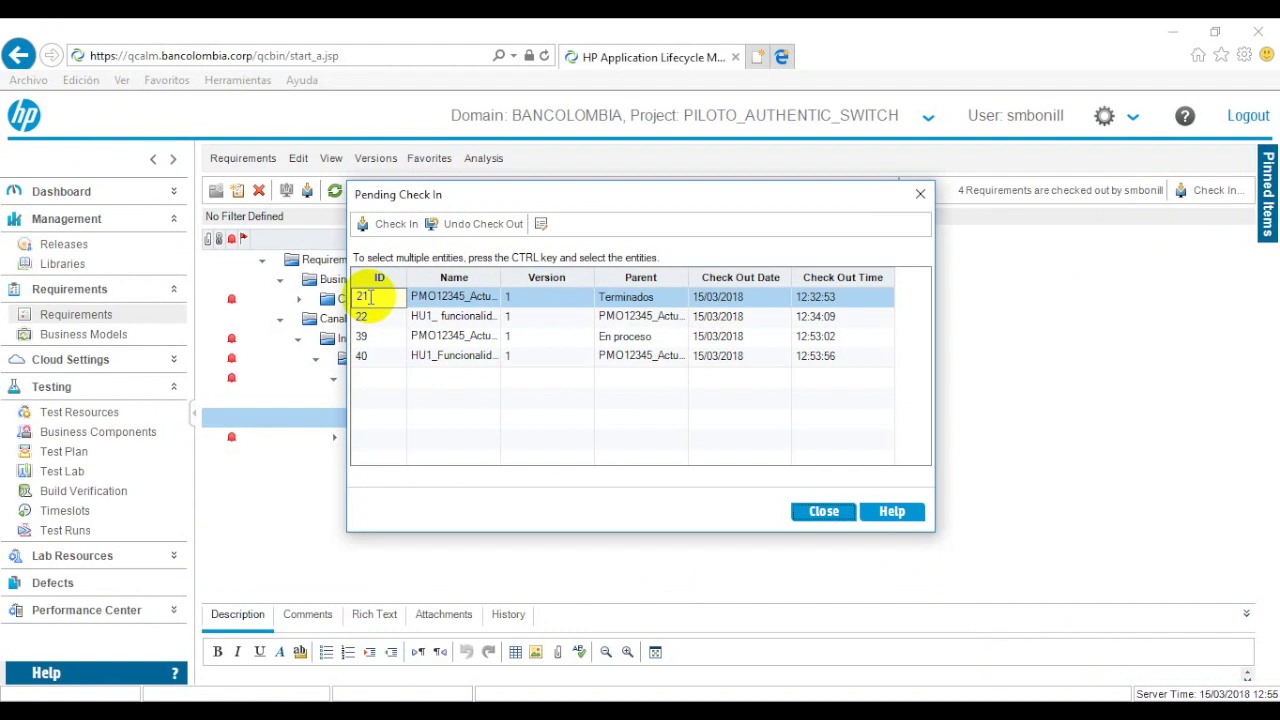
{"action": "left_click", "coordinate": [372, 354], "text": "shift"}
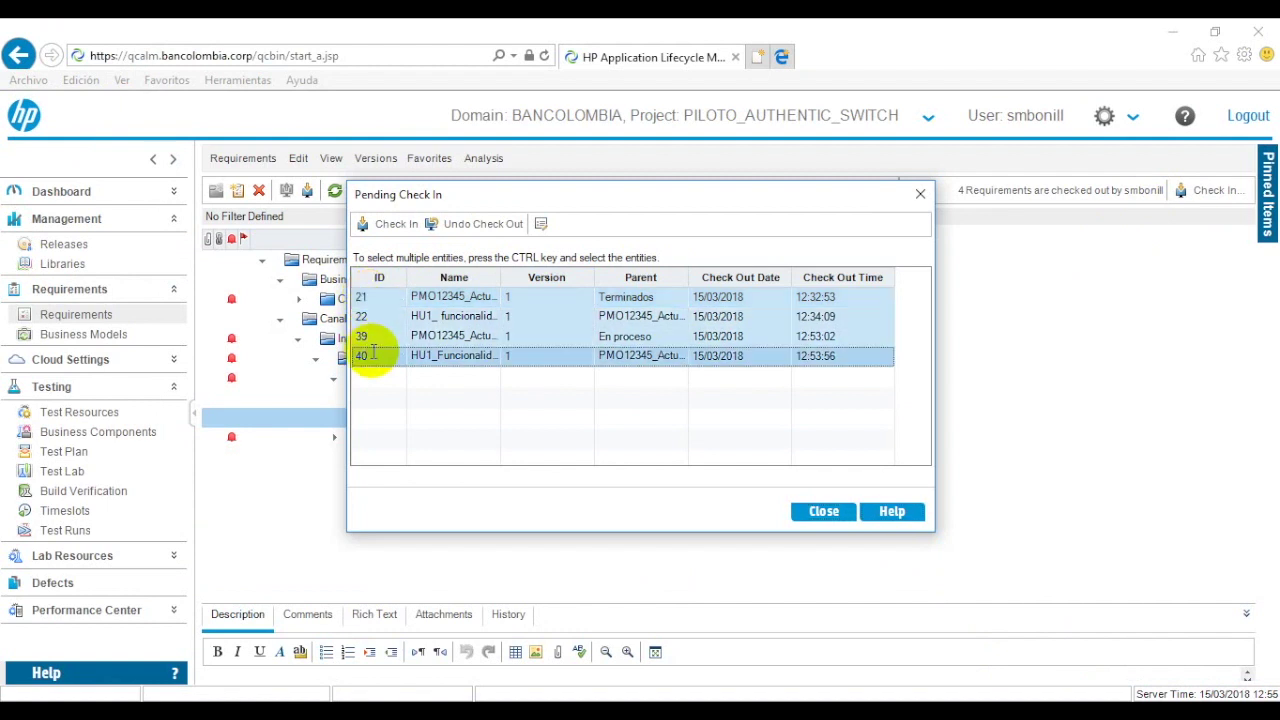
{"action": "left_click", "coordinate": [376, 224]}
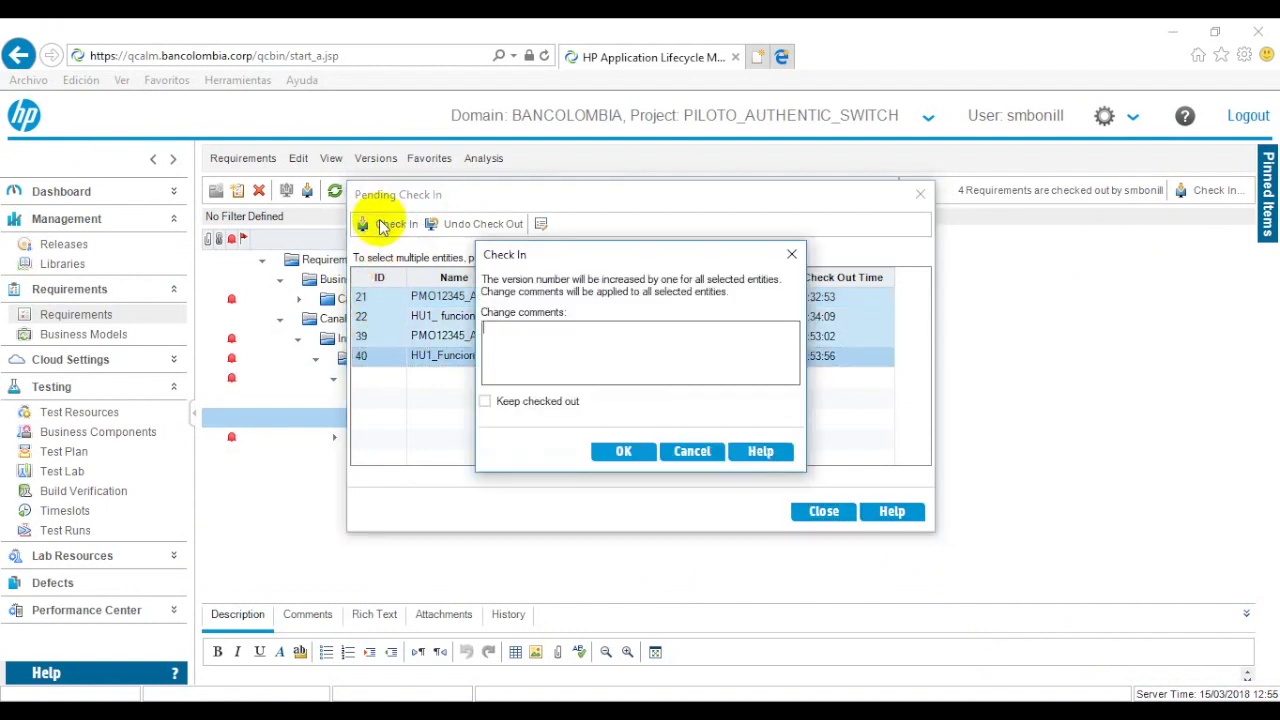
{"action": "type", "text": "Creac"}
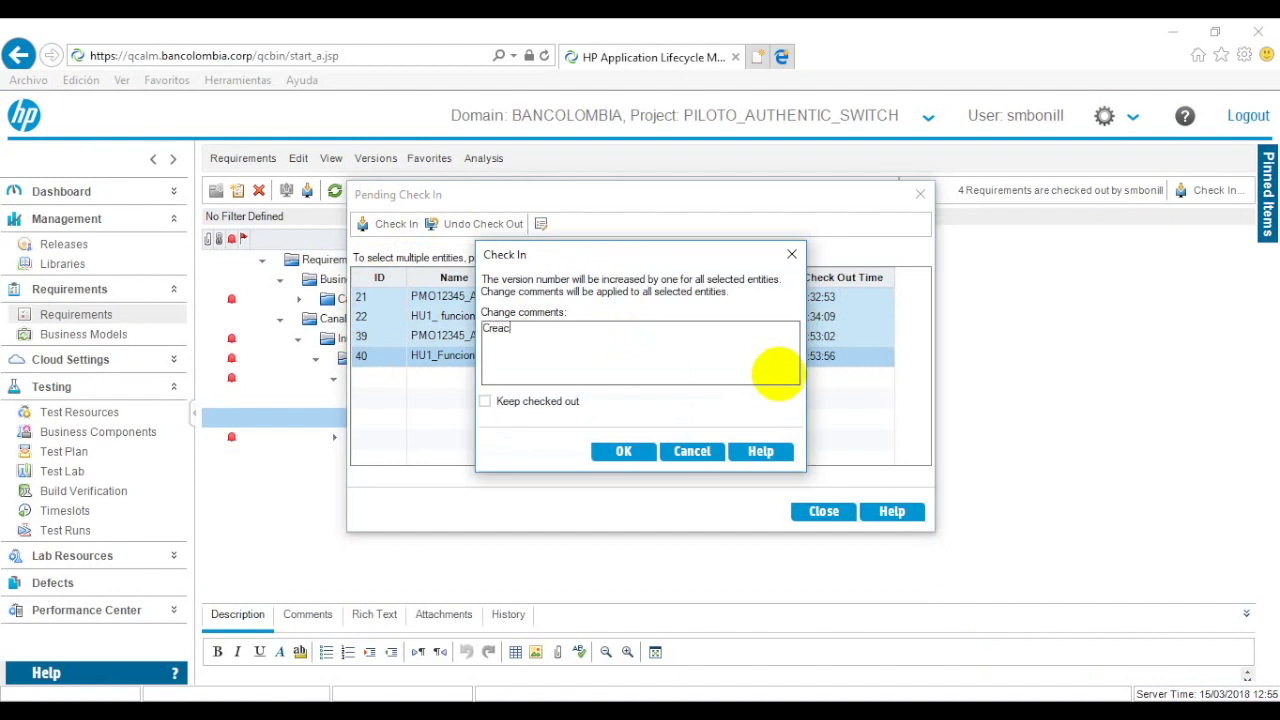
{"action": "type", "text": "ion del requerimiento tipo grupo"}
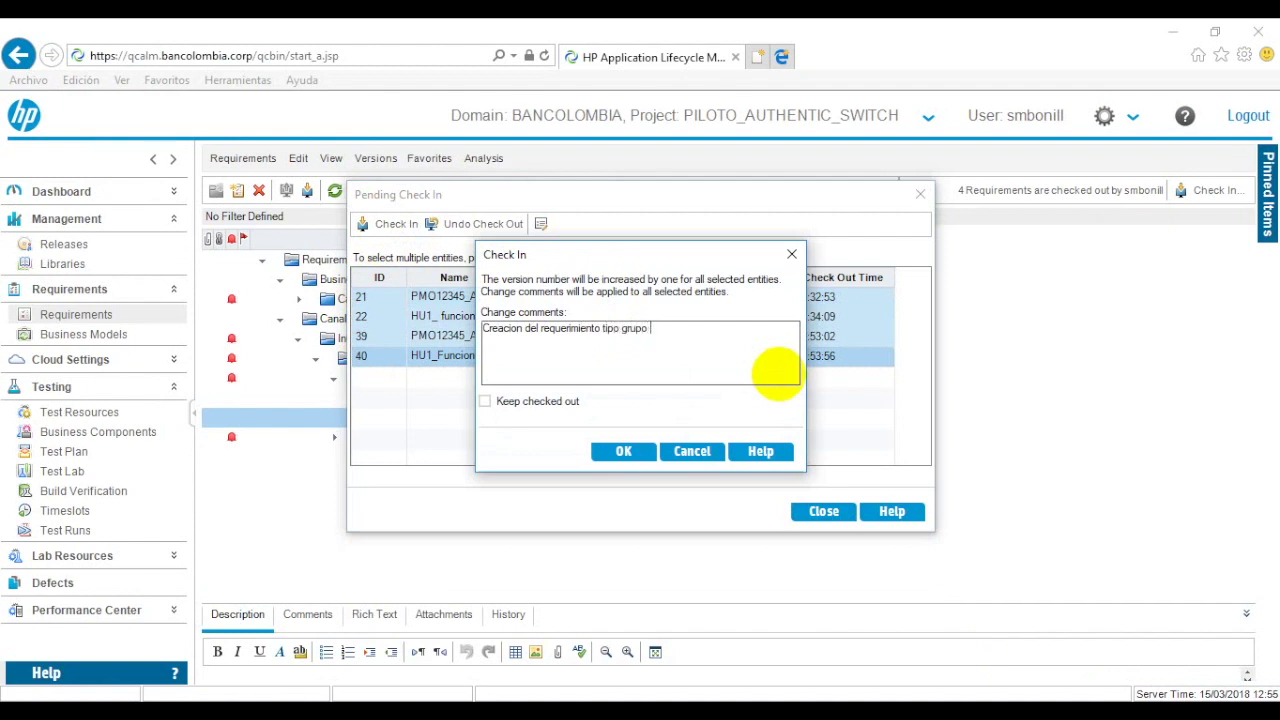
{"action": "type", "text": " y las HU"}
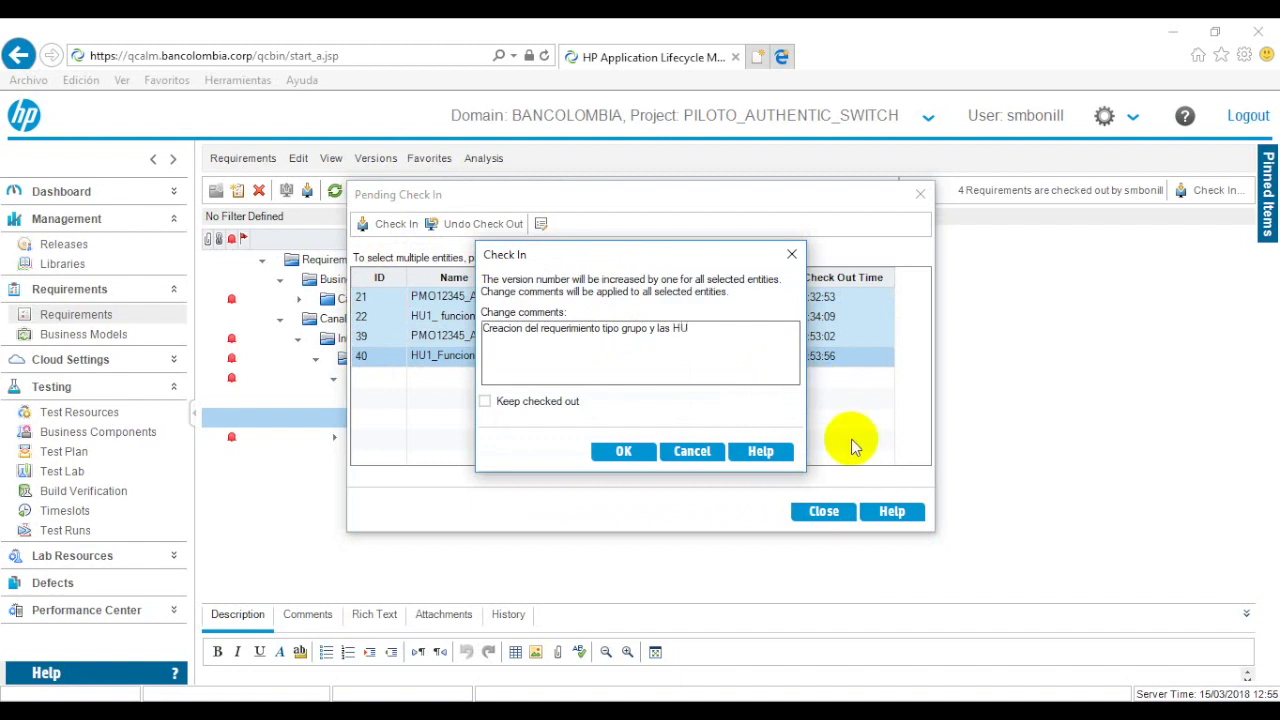
{"action": "left_click", "coordinate": [624, 452]}
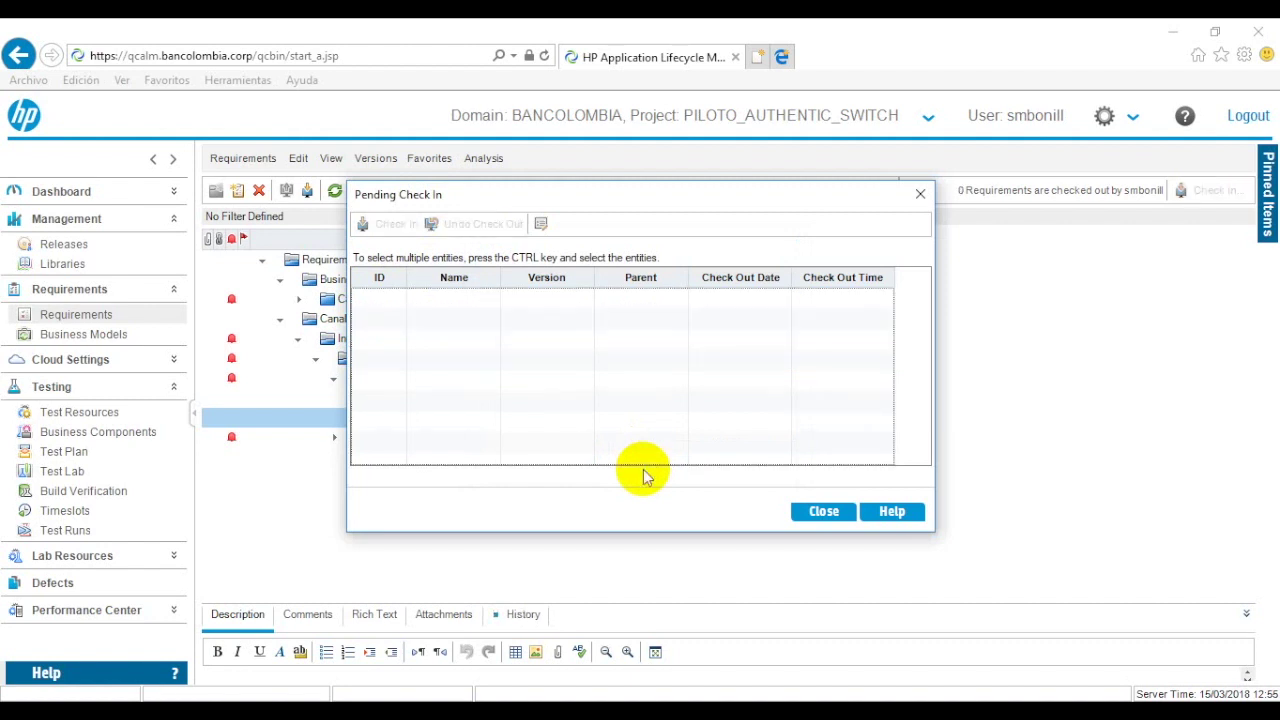
{"action": "left_click", "coordinate": [812, 514]}
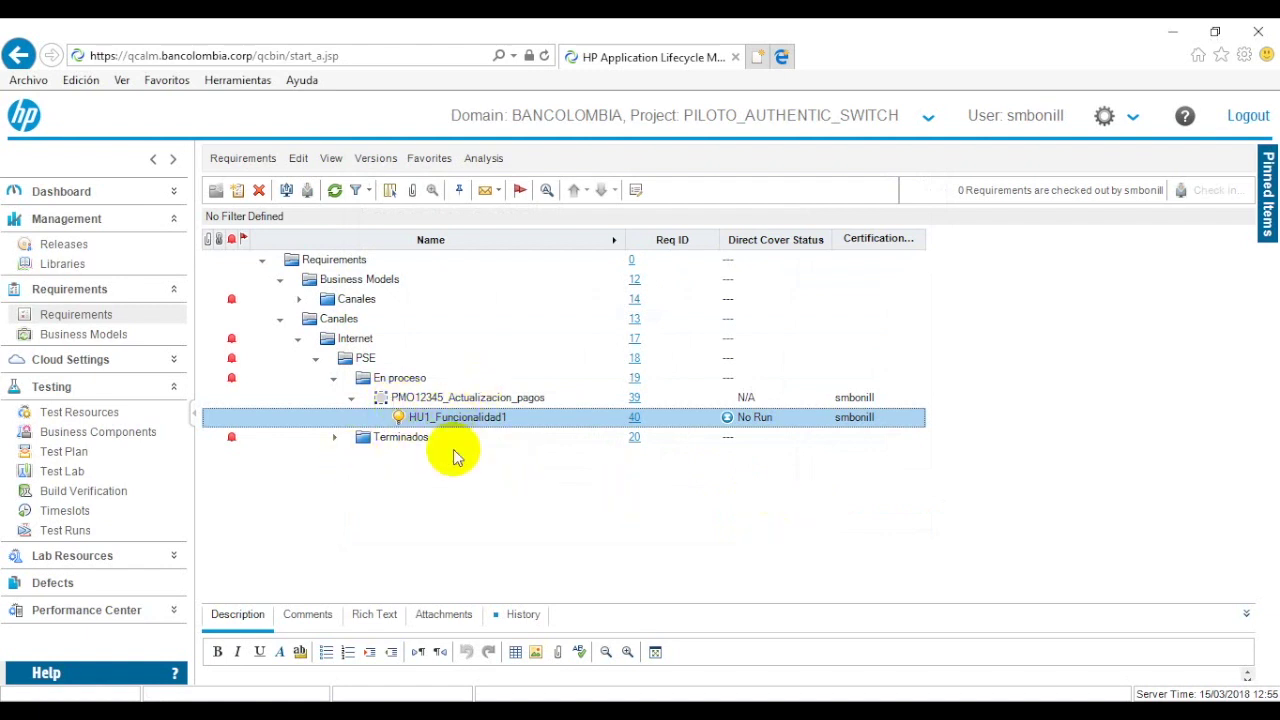
Open the details of the PMO12345_Actualizacion_pagos group requirement and view its Check List PT questionnaire
{"action": "left_click", "coordinate": [453, 396]}
{"action": "left_click", "coordinate": [452, 396]}
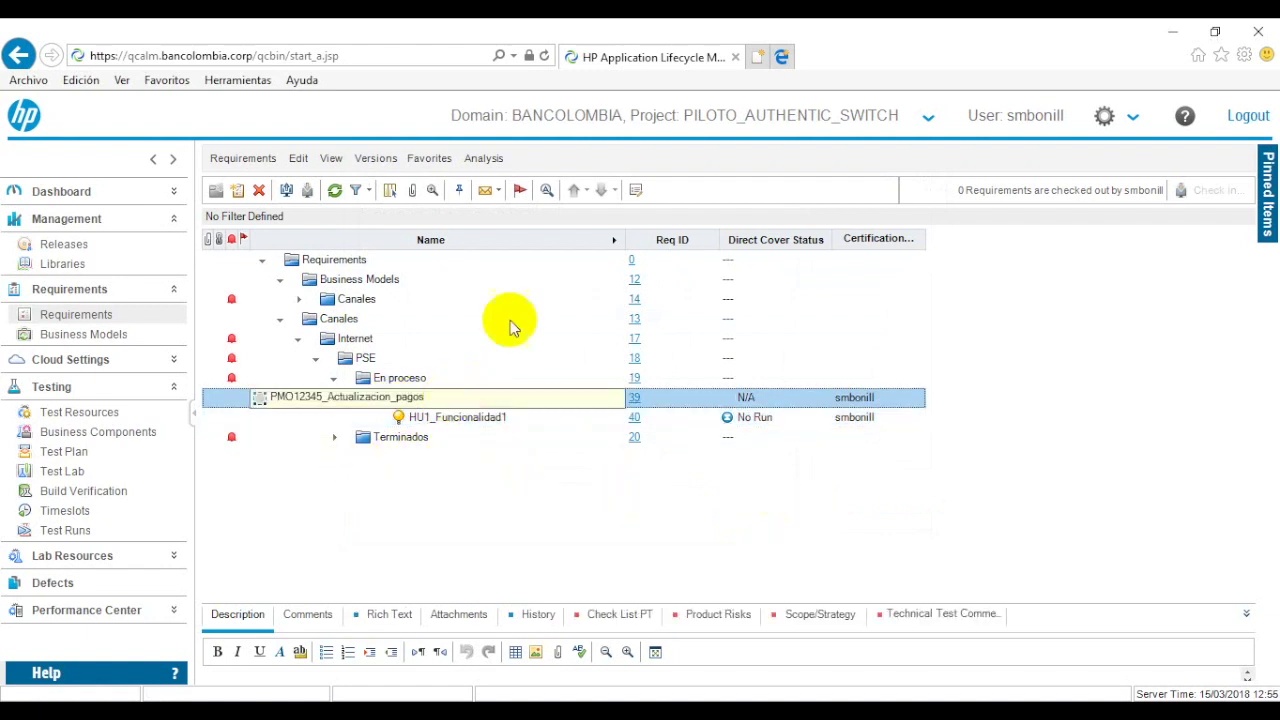
{"action": "left_click", "coordinate": [636, 190]}
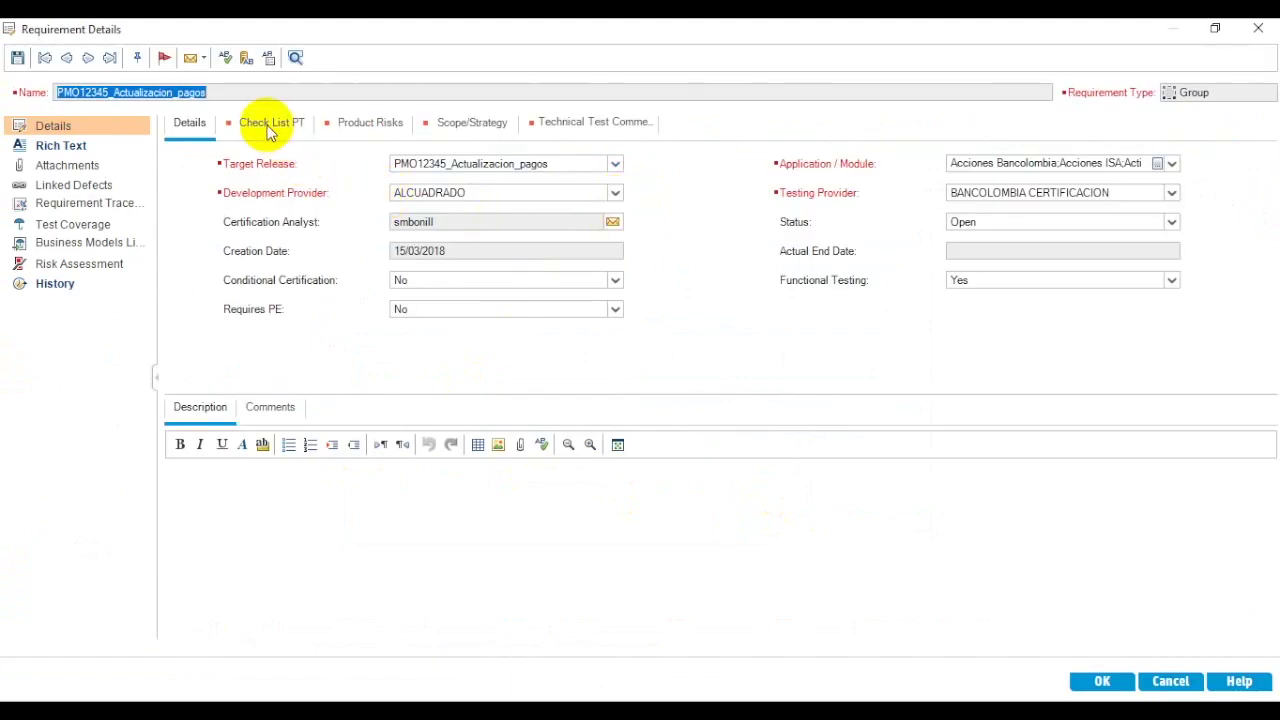
{"action": "left_click", "coordinate": [270, 126]}
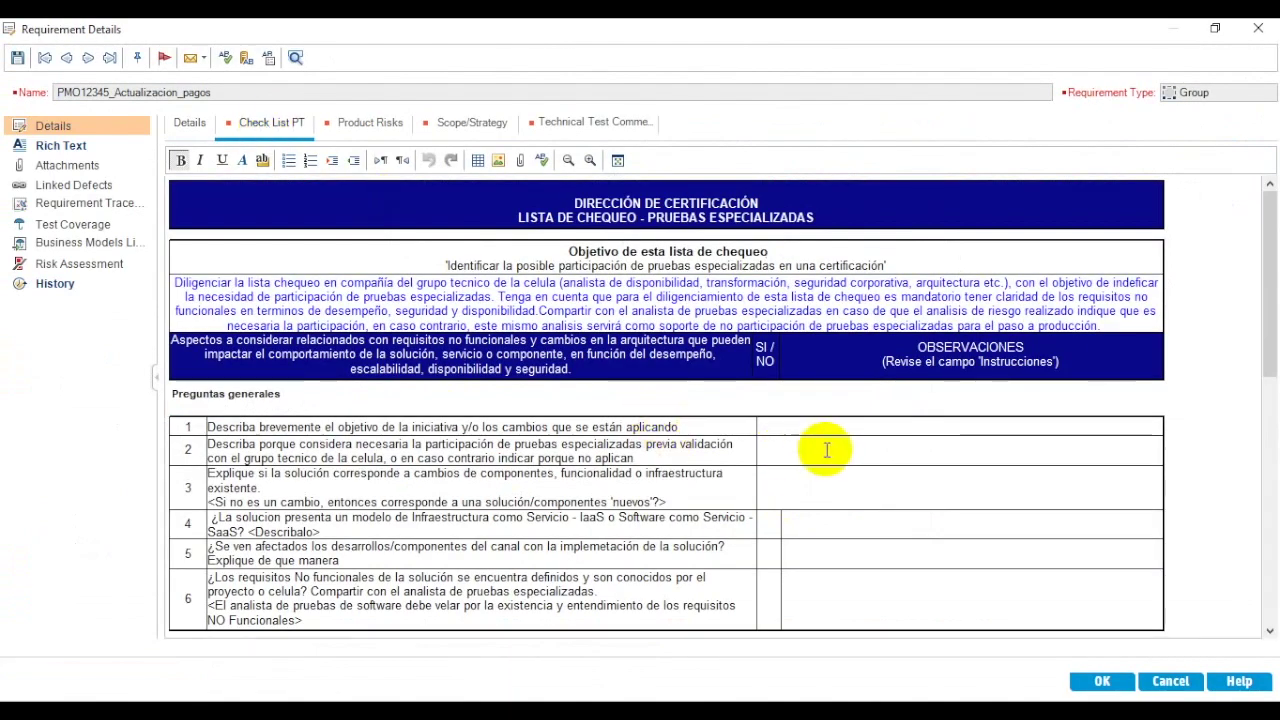
Check out the PMO12345_Actualizacion_pagos requirement and answer general question 1 of the Check List PT with "Ck Sprin1"
{"action": "left_click", "coordinate": [816, 426]}
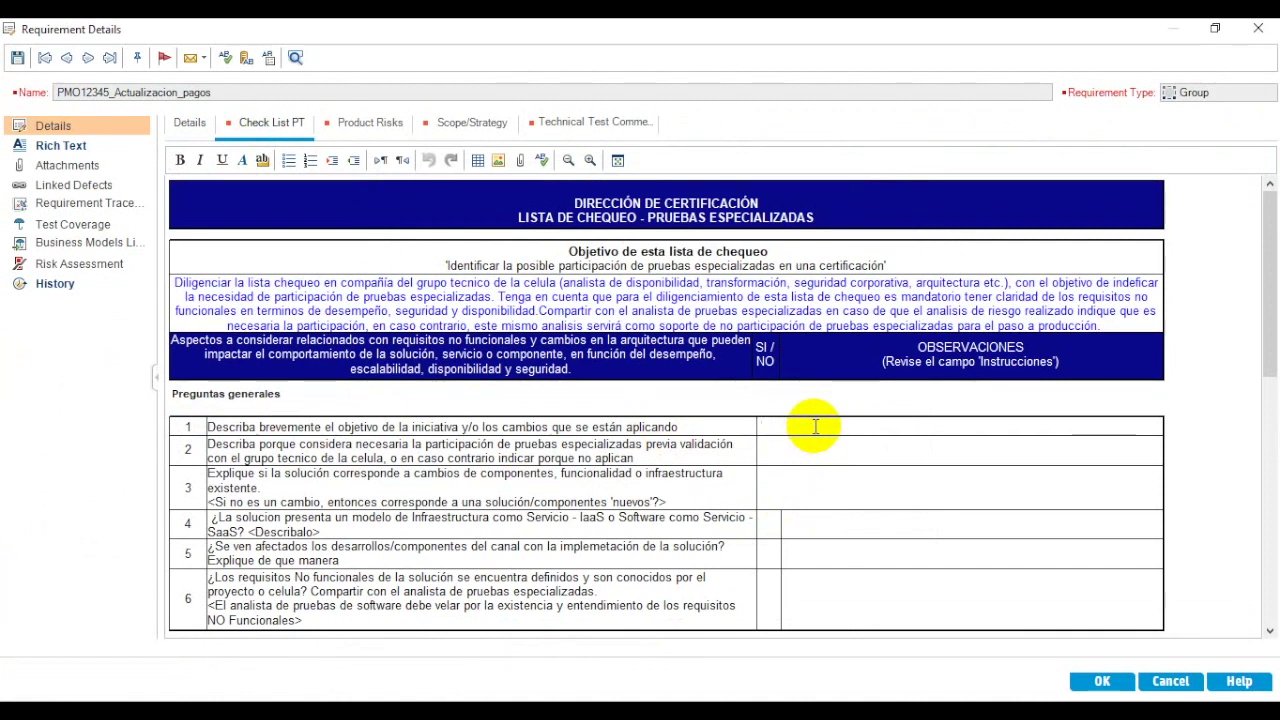
{"action": "left_click", "coordinate": [815, 426]}
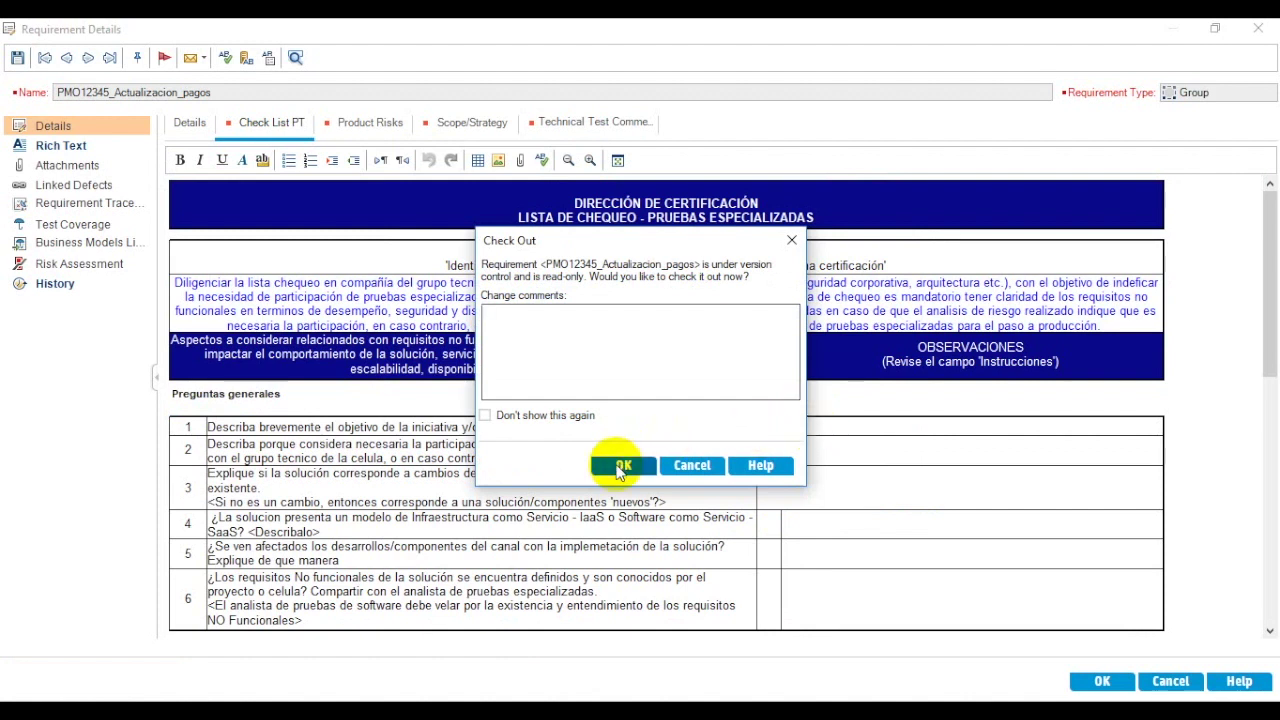
{"action": "left_click", "coordinate": [618, 465]}
{"action": "left_click", "coordinate": [759, 426]}
{"action": "type", "text": "Ck"}
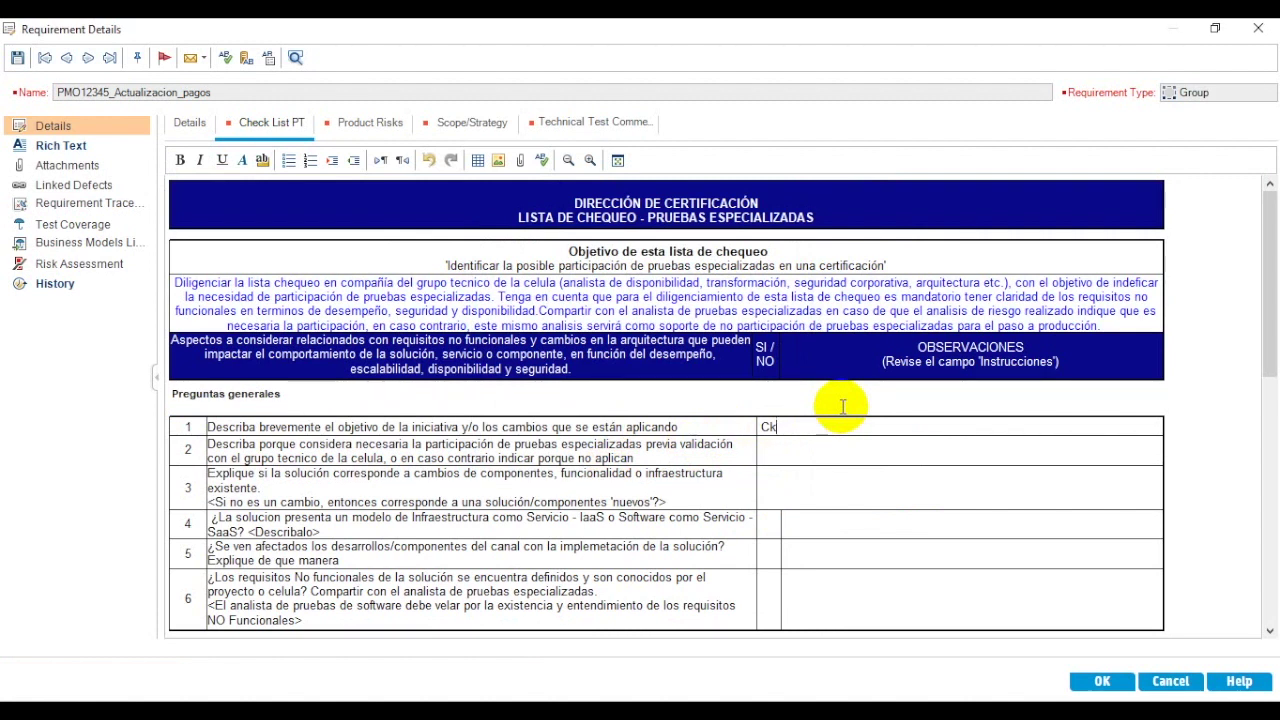
{"action": "type", "text": "Spr"}
{"action": "type", "text": "in"}
{"action": "type", "text": "t1"}
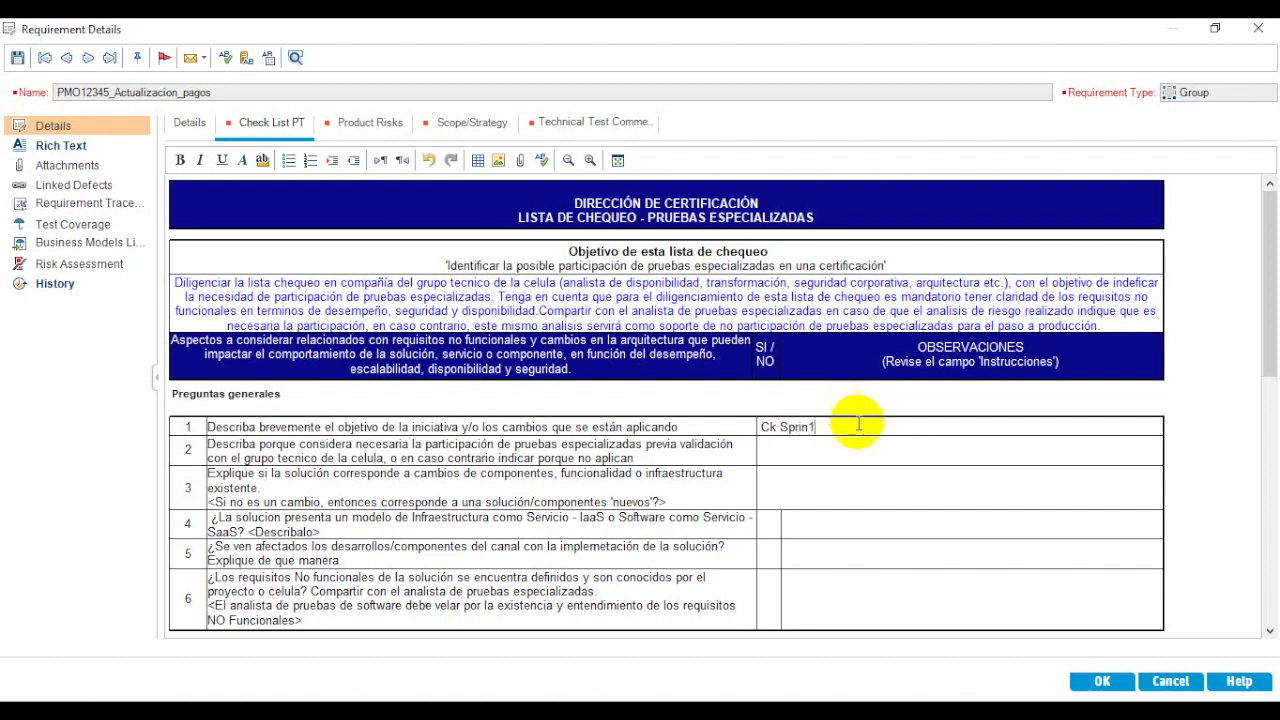
{"action": "left_click_drag", "start_coordinate": [812, 425], "coordinate": [757, 424]}
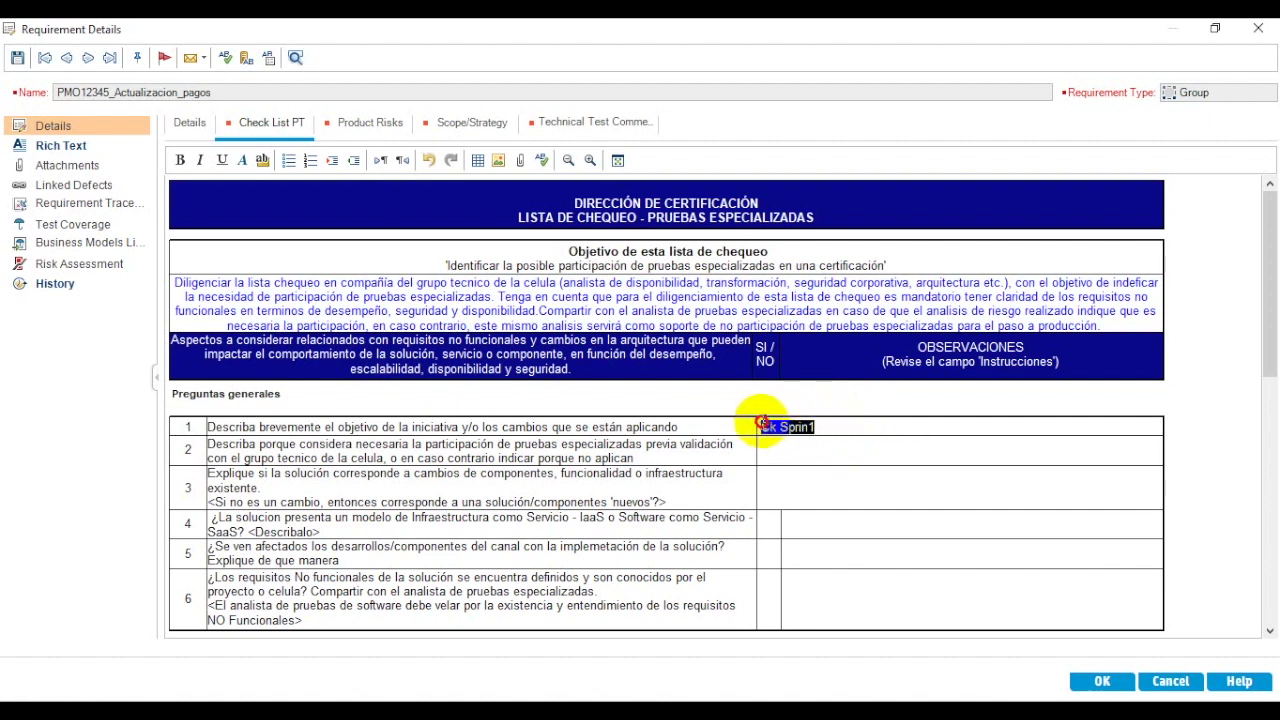
{"action": "left_click", "coordinate": [863, 446]}
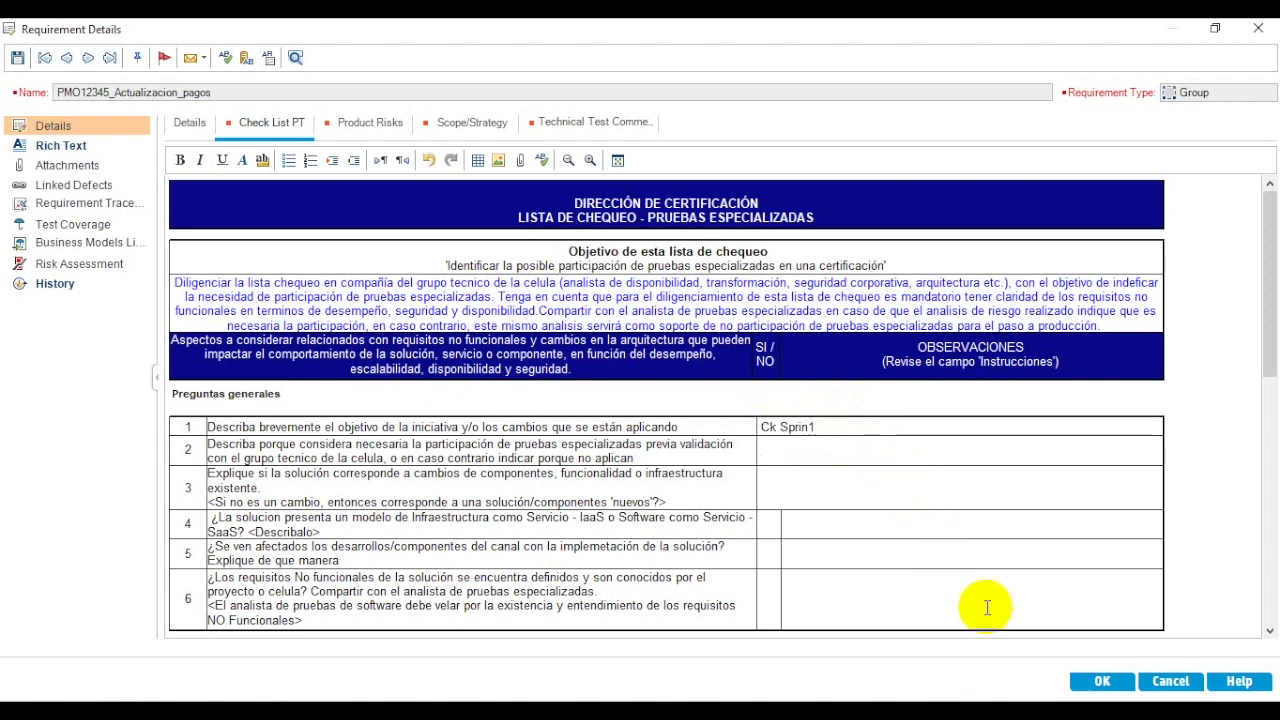
Save the requirement details, filling the required Technical Test Comments with "pruebas especializadas requiere un comentario segun el resultado del CK"
{"action": "left_click", "coordinate": [1099, 682]}
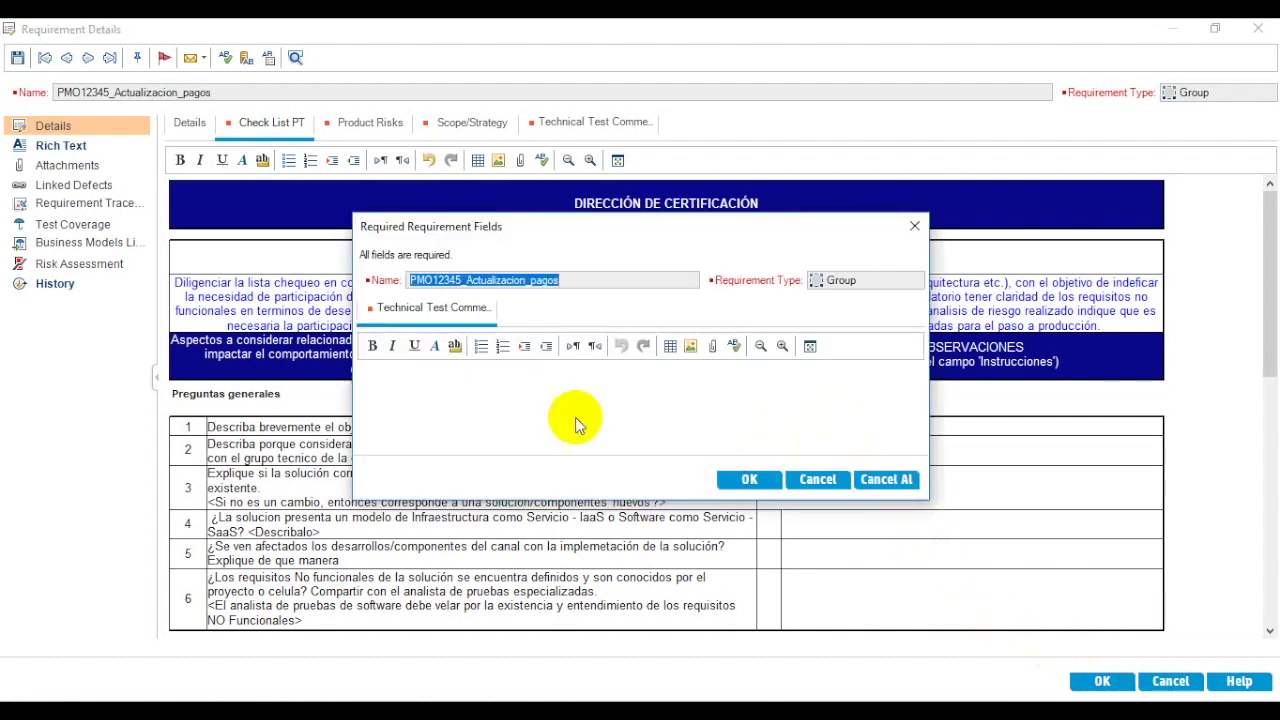
{"action": "left_click", "coordinate": [498, 387]}
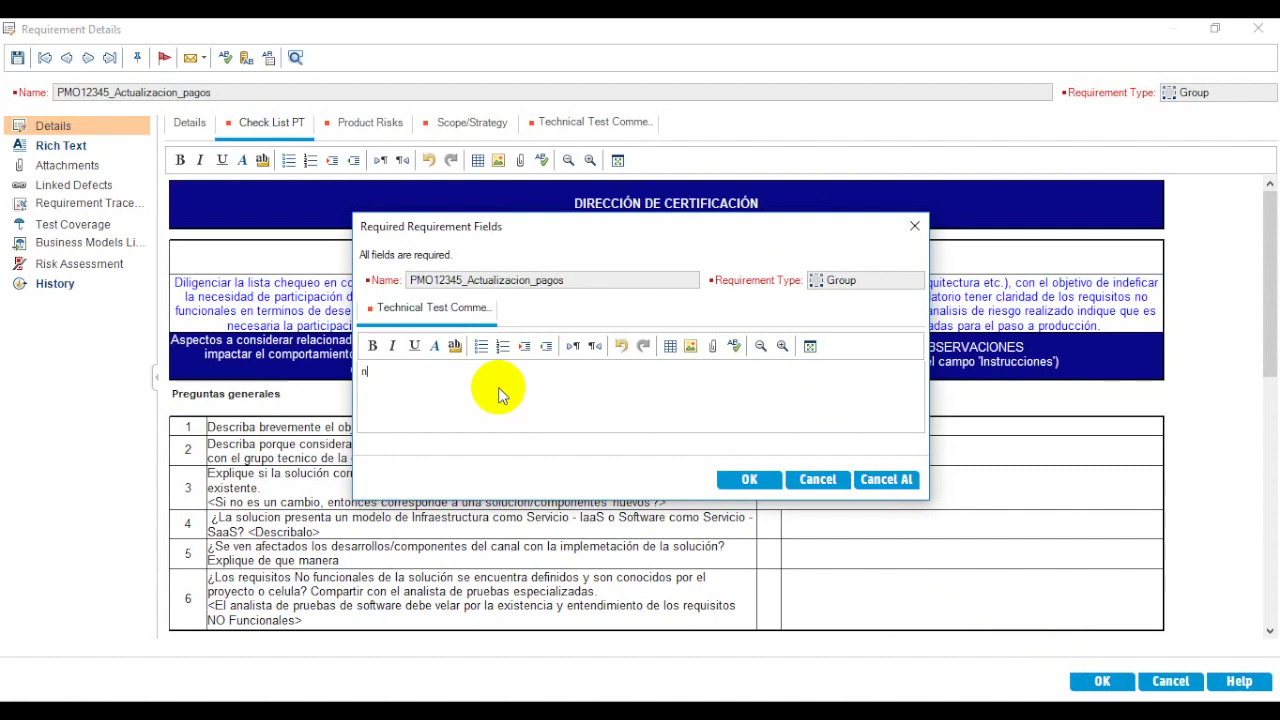
{"action": "type", "text": "pruebas especializadas"}
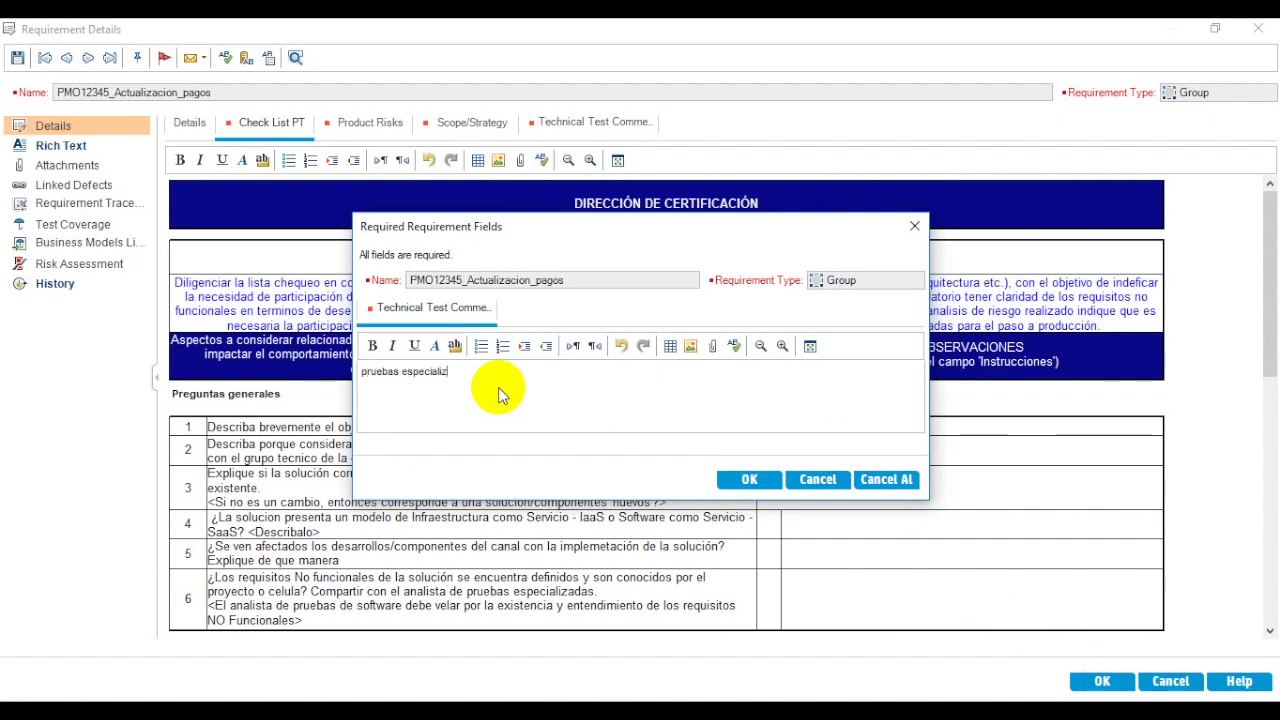
{"action": "left_click", "coordinate": [745, 481]}
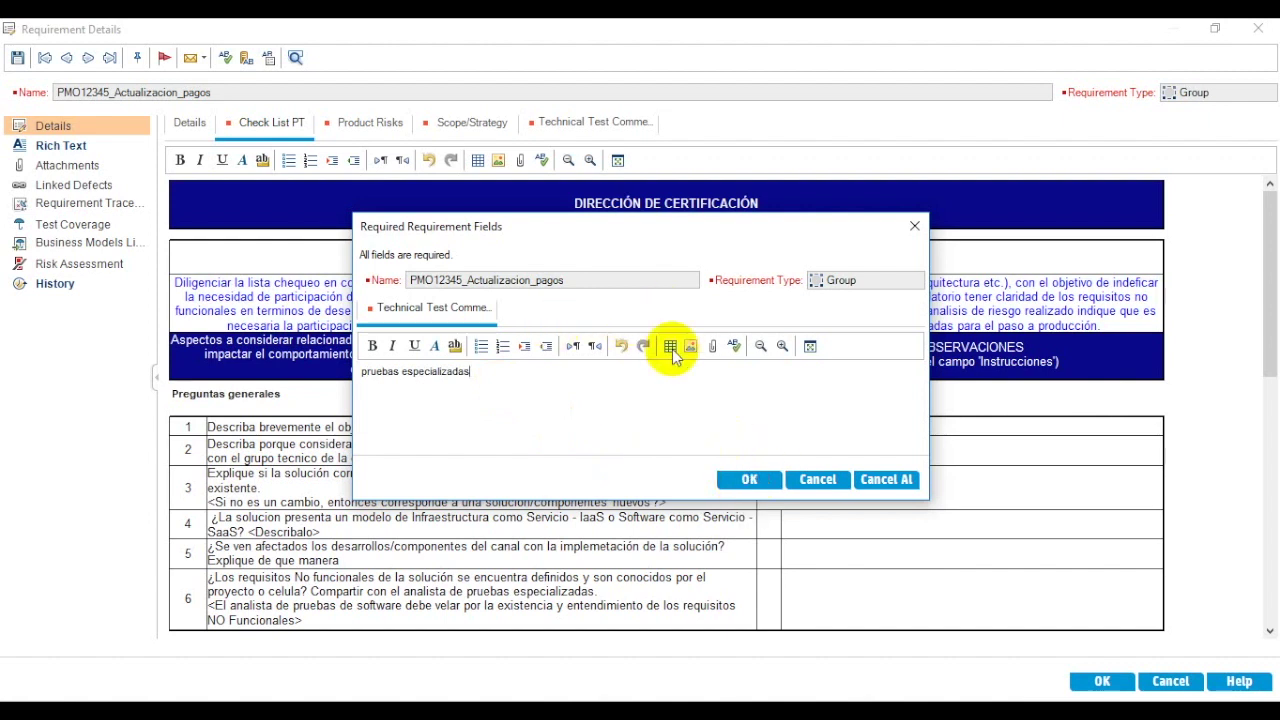
{"action": "left_click", "coordinate": [867, 390]}
{"action": "type", "text": "requie"}
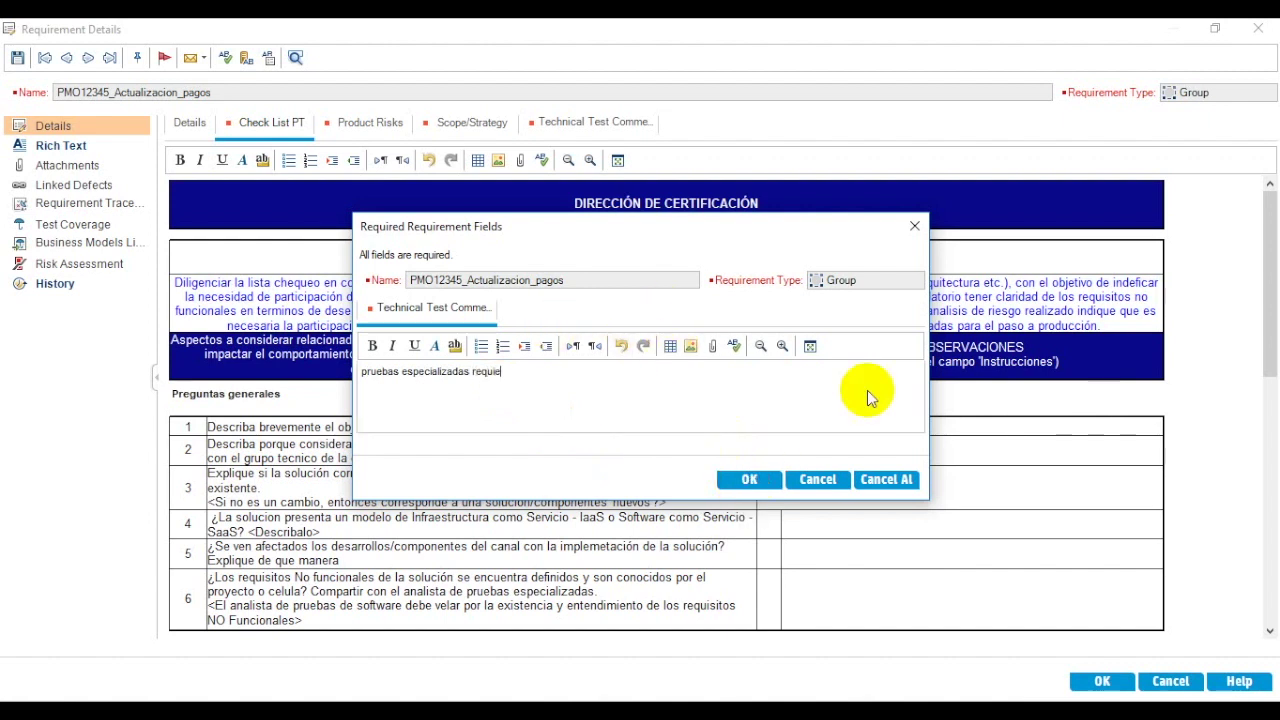
{"action": "type", "text": "re un comentario segun"}
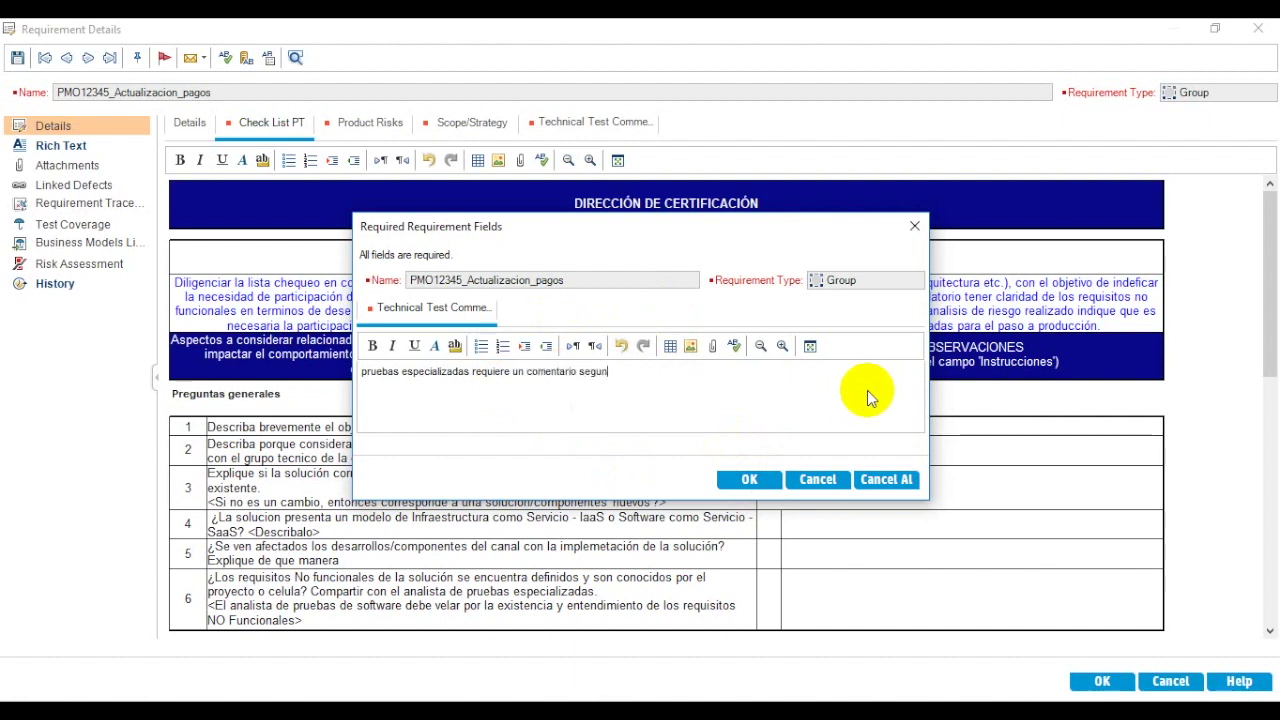
{"action": "type", "text": " el resultado del CK"}
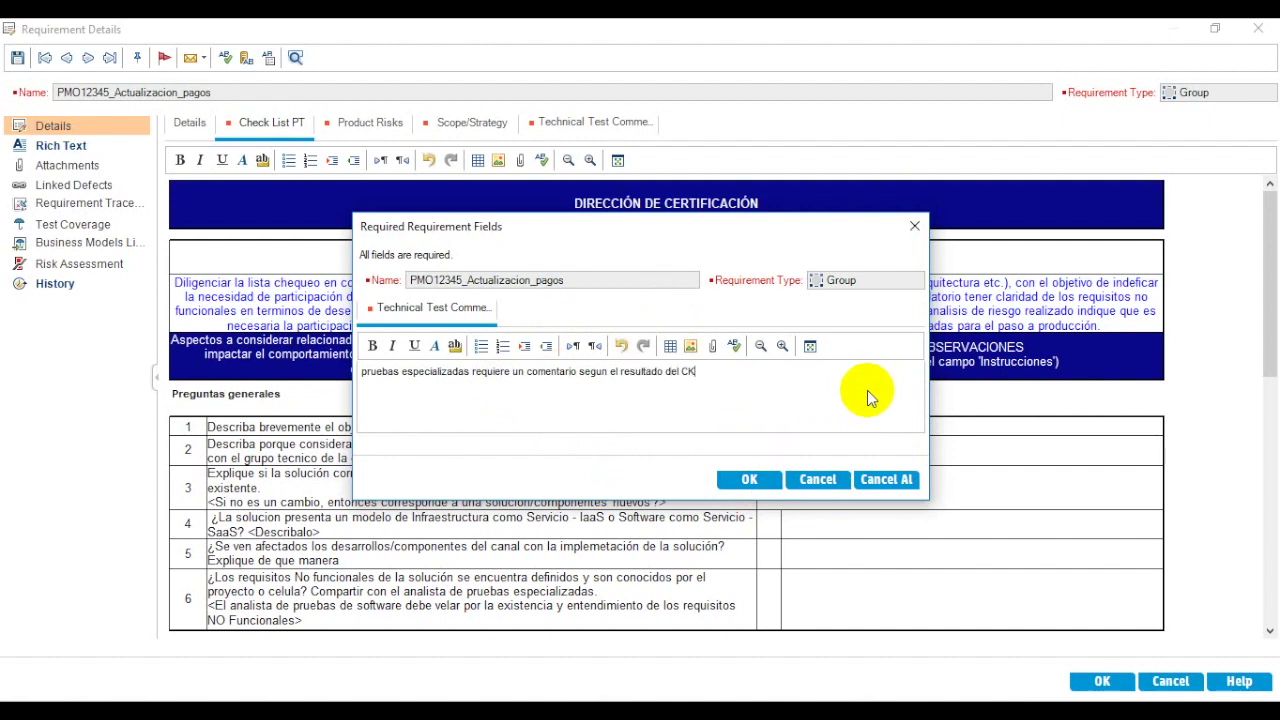
{"action": "left_click", "coordinate": [752, 478]}
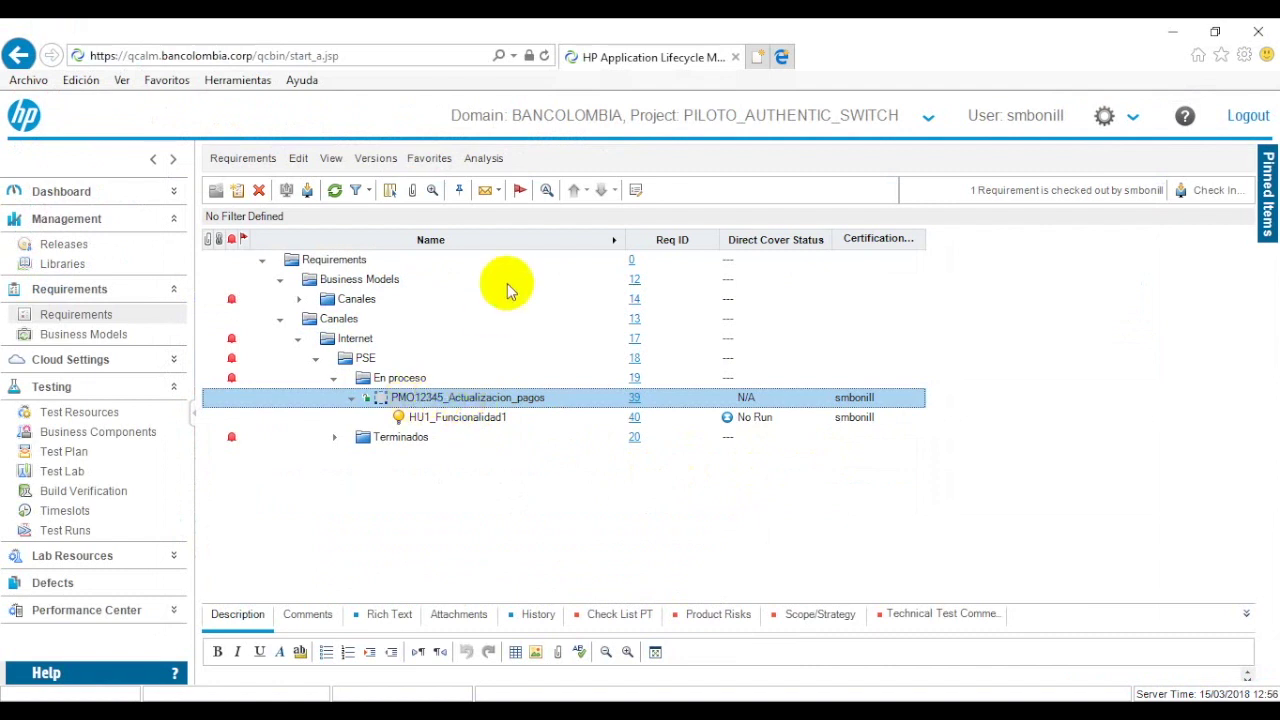
Check in the PMO12345_Actualizacion_pagos requirement with the change comment "Diligenciamiento del CKlist"
{"action": "left_click", "coordinate": [303, 191]}
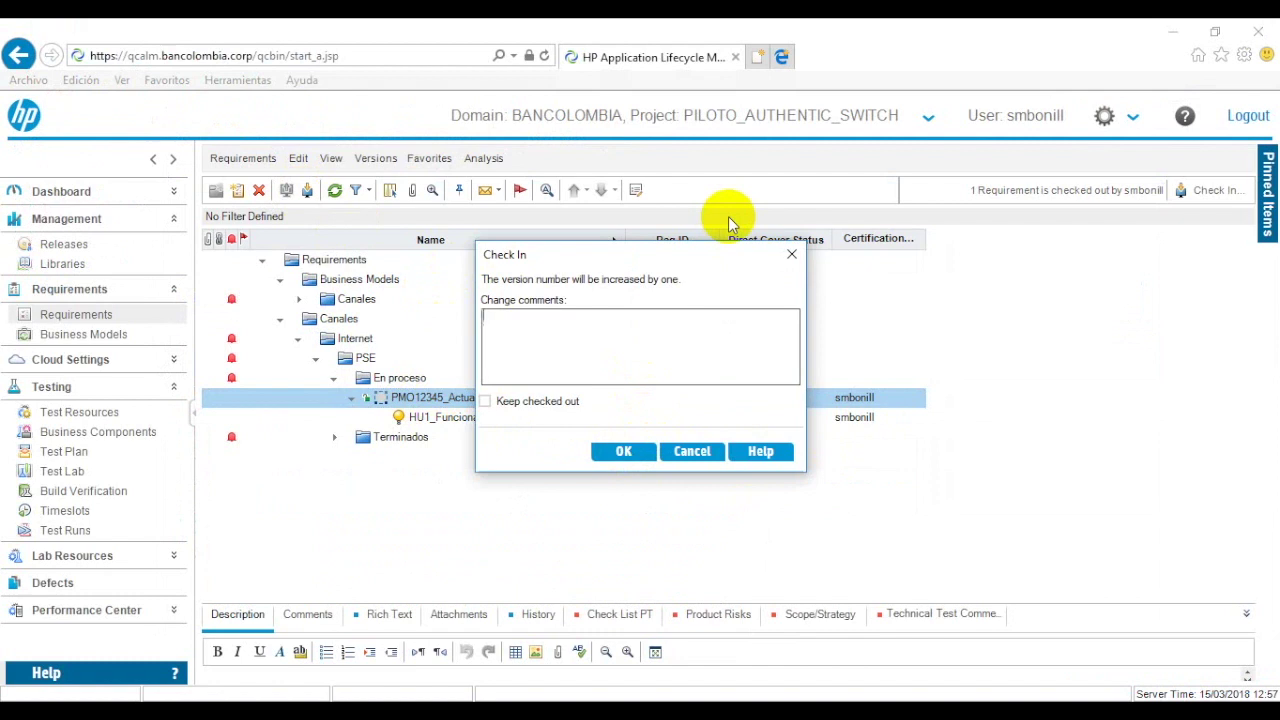
{"action": "type", "text": "Diligenciamiento del CK"}
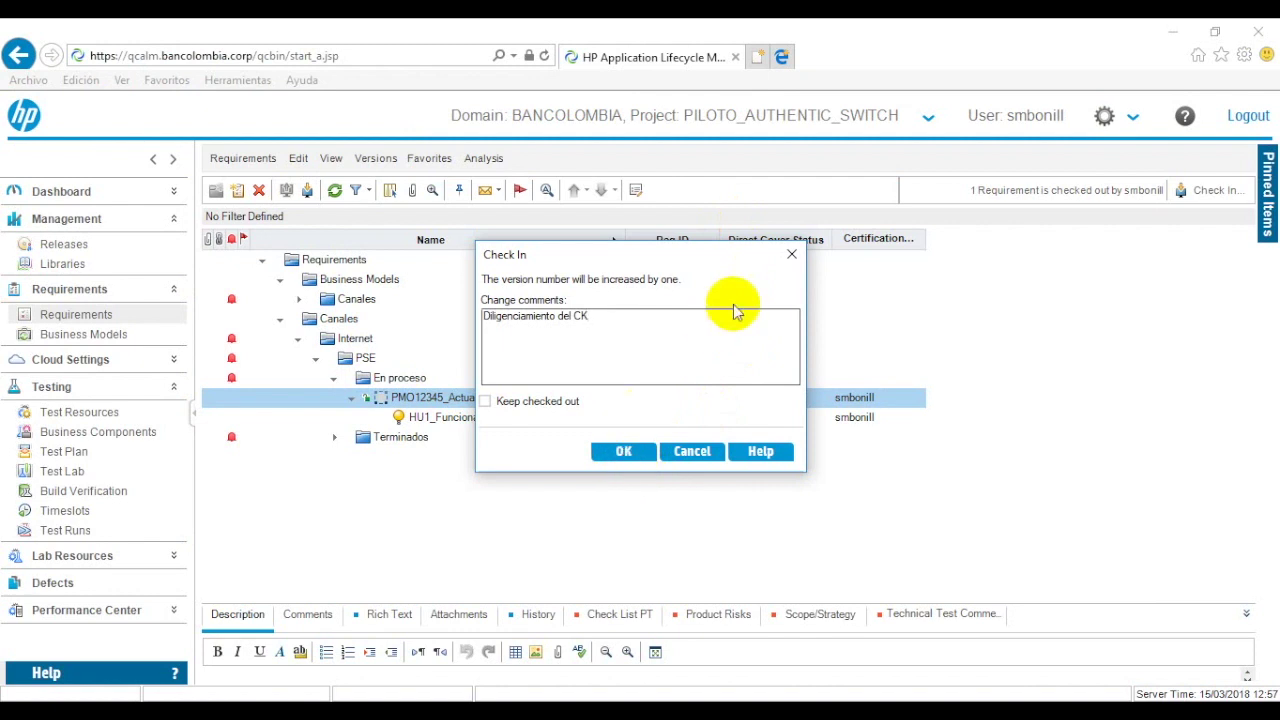
{"action": "type", "text": "list"}
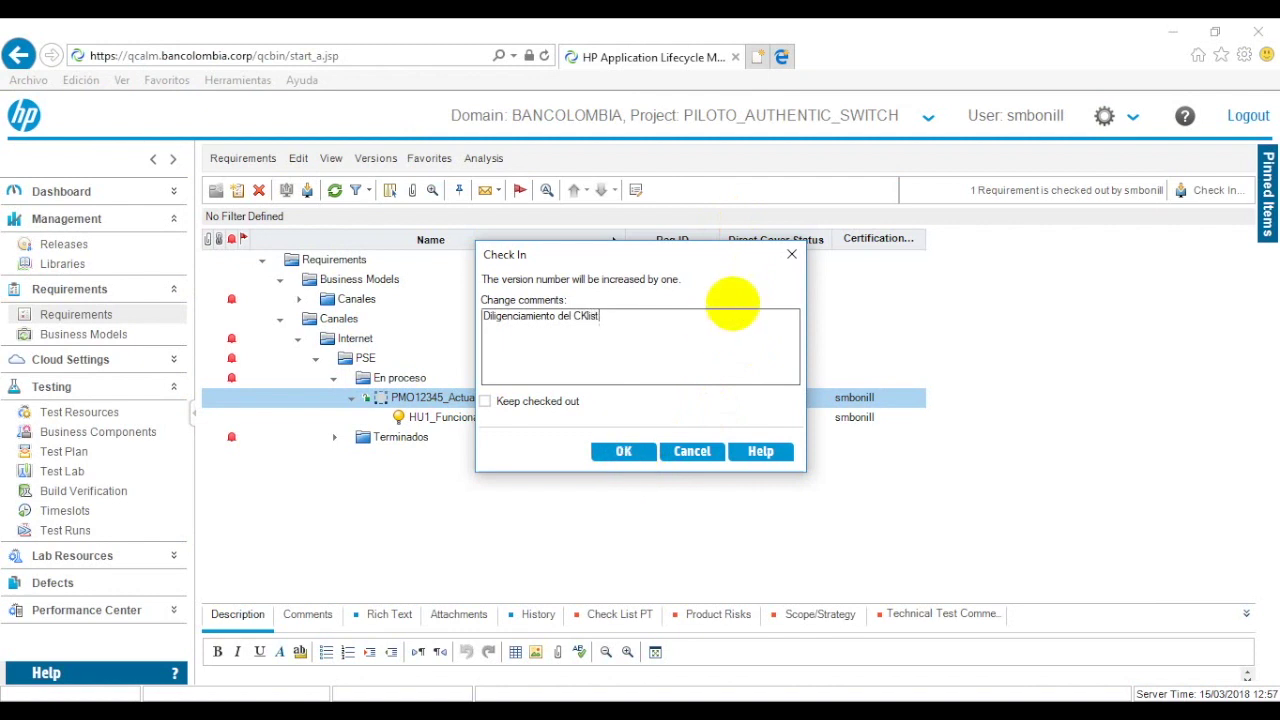
{"action": "left_click", "coordinate": [633, 453]}
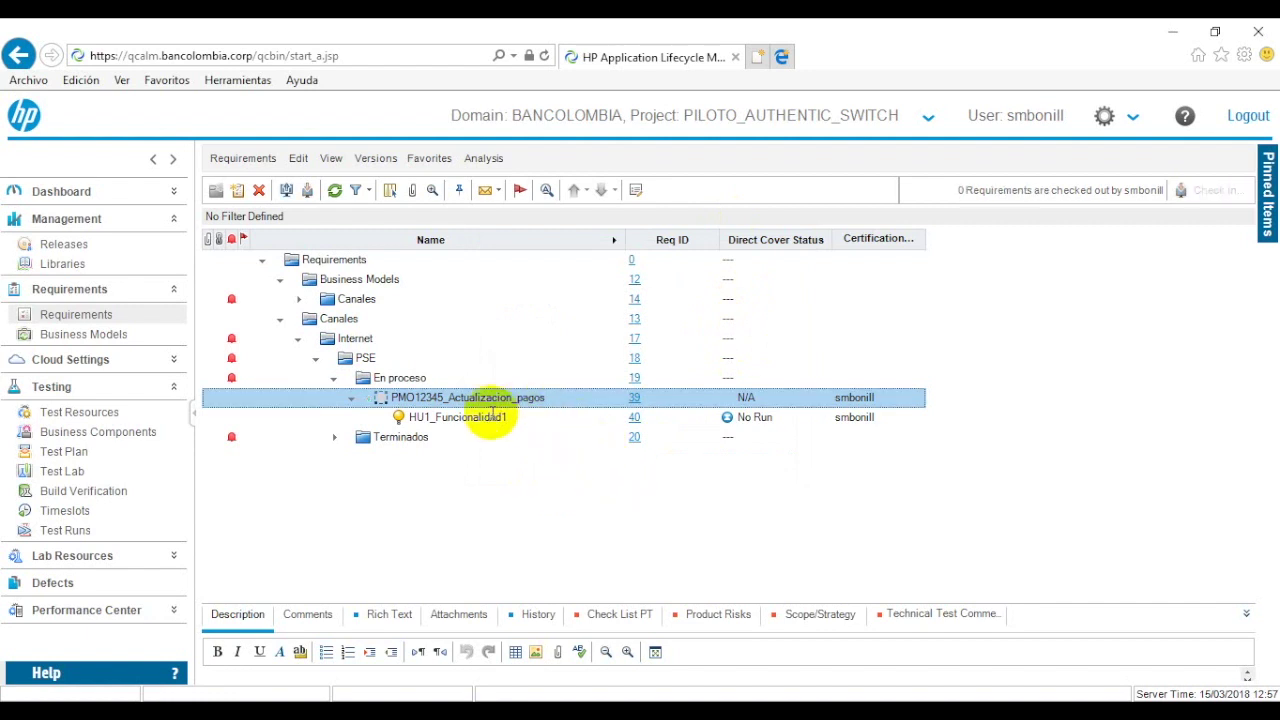
Check out the group requirement again from its Check List PT, change the question 1 answer to "Ck Sprin2" and save the details
{"action": "left_click", "coordinate": [636, 190]}
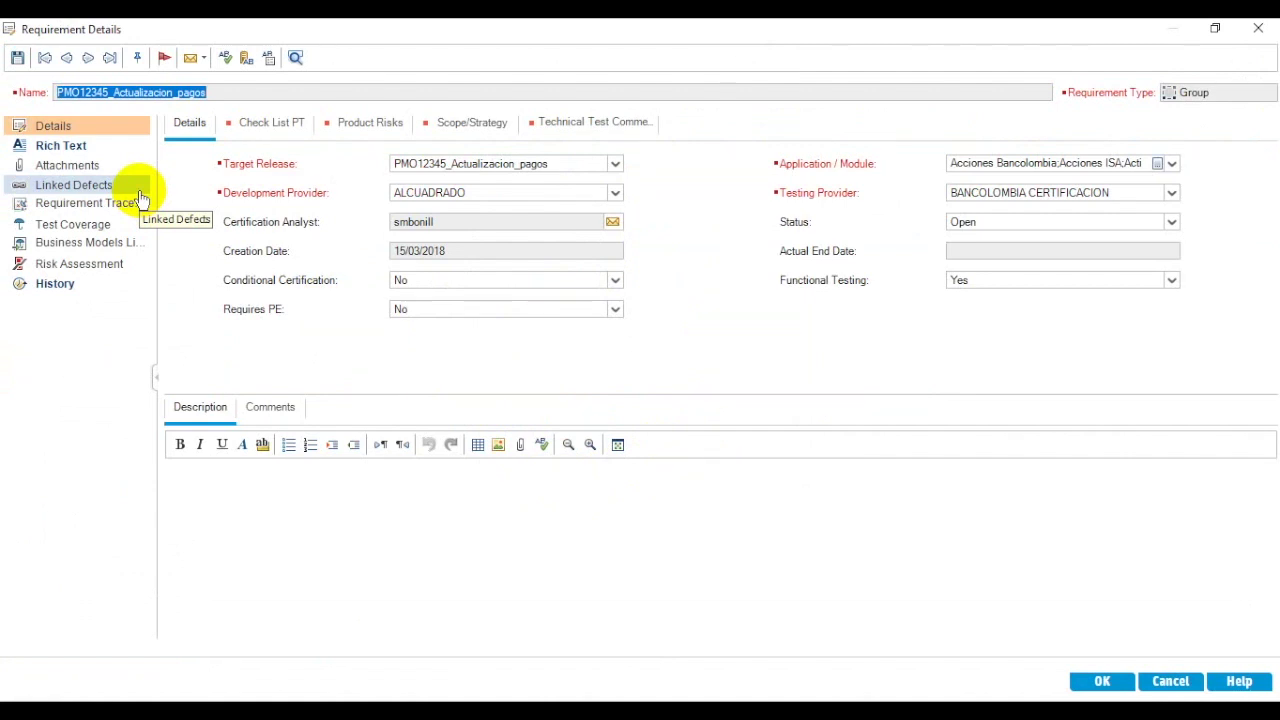
{"action": "left_click", "coordinate": [270, 130]}
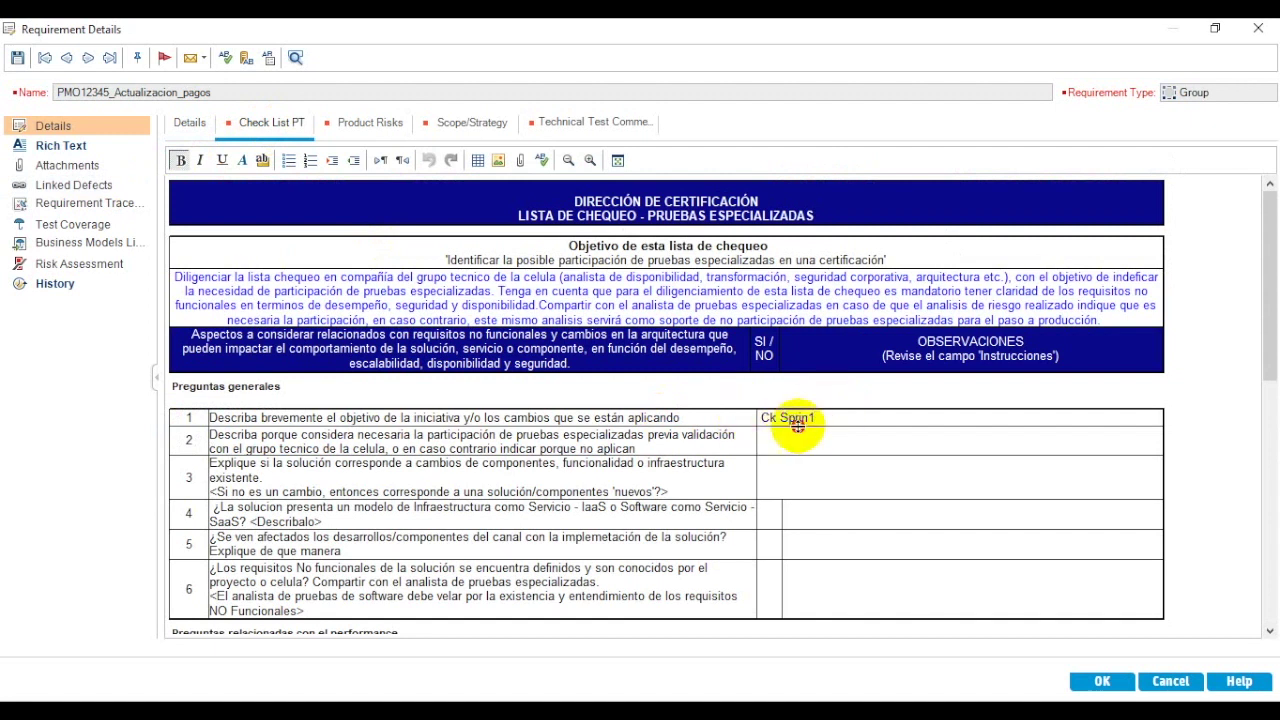
{"action": "left_click", "coordinate": [829, 419]}
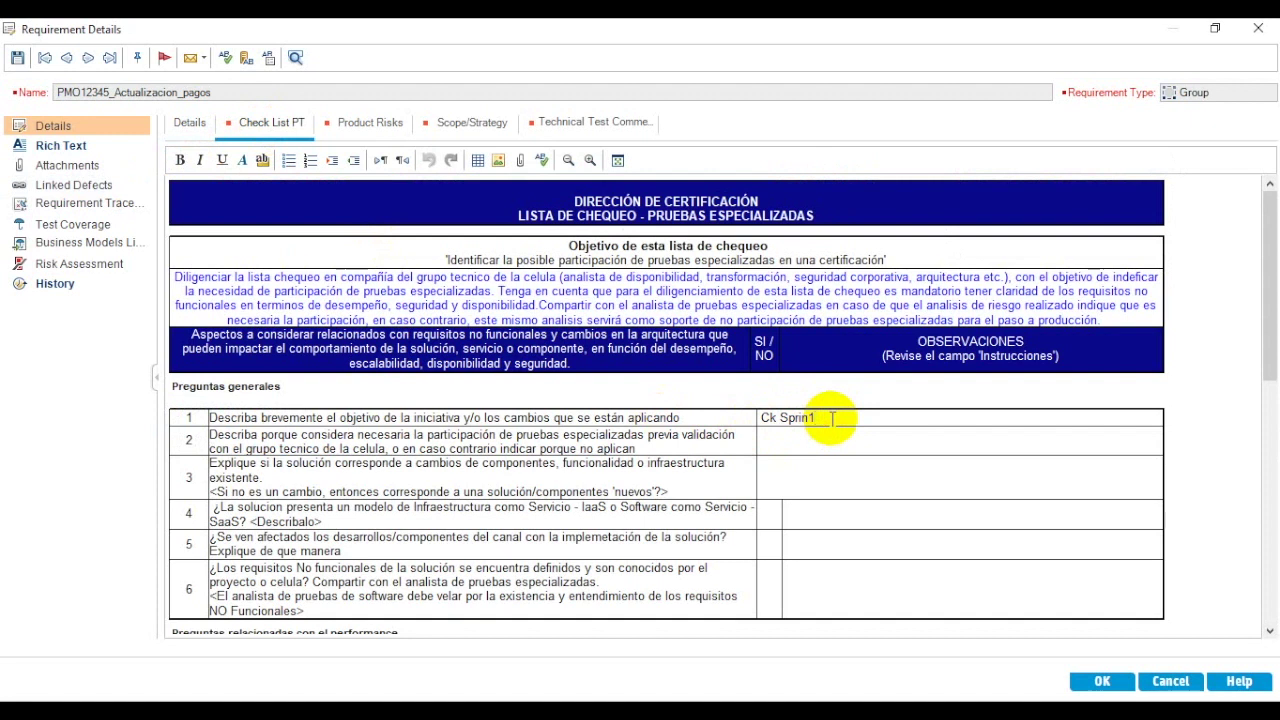
{"action": "left_click", "coordinate": [832, 418]}
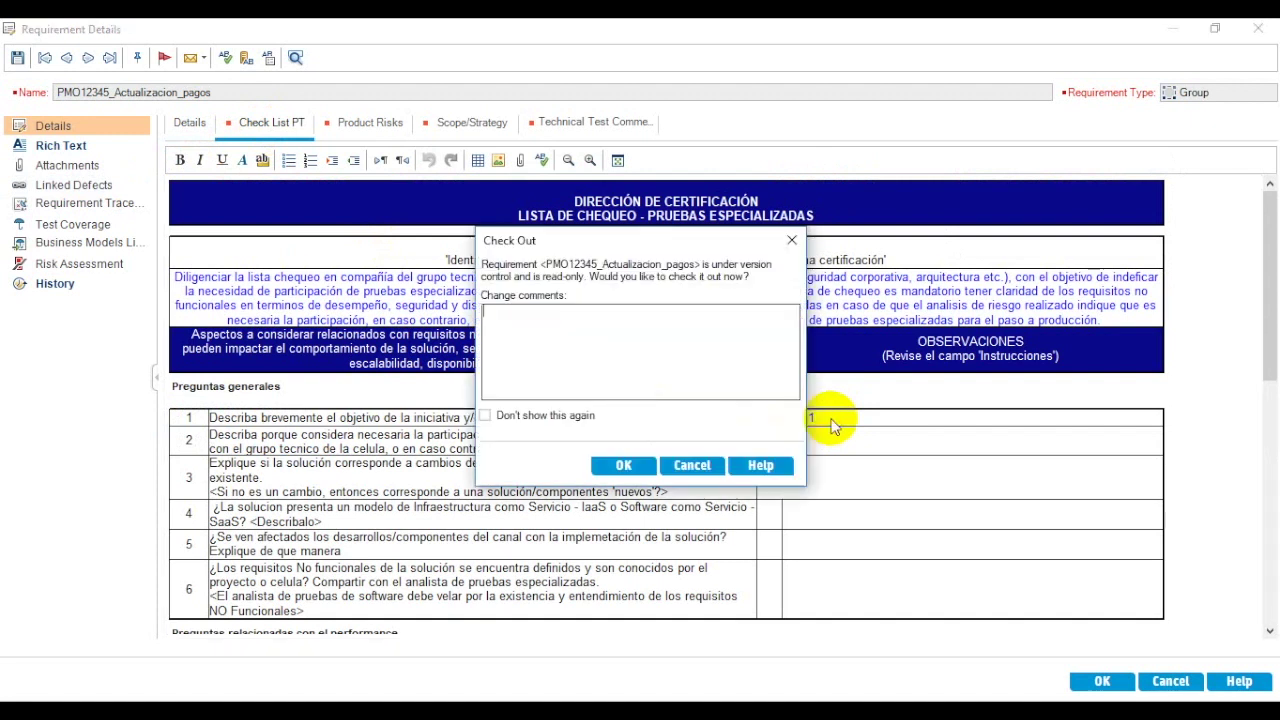
{"action": "left_click", "coordinate": [585, 330]}
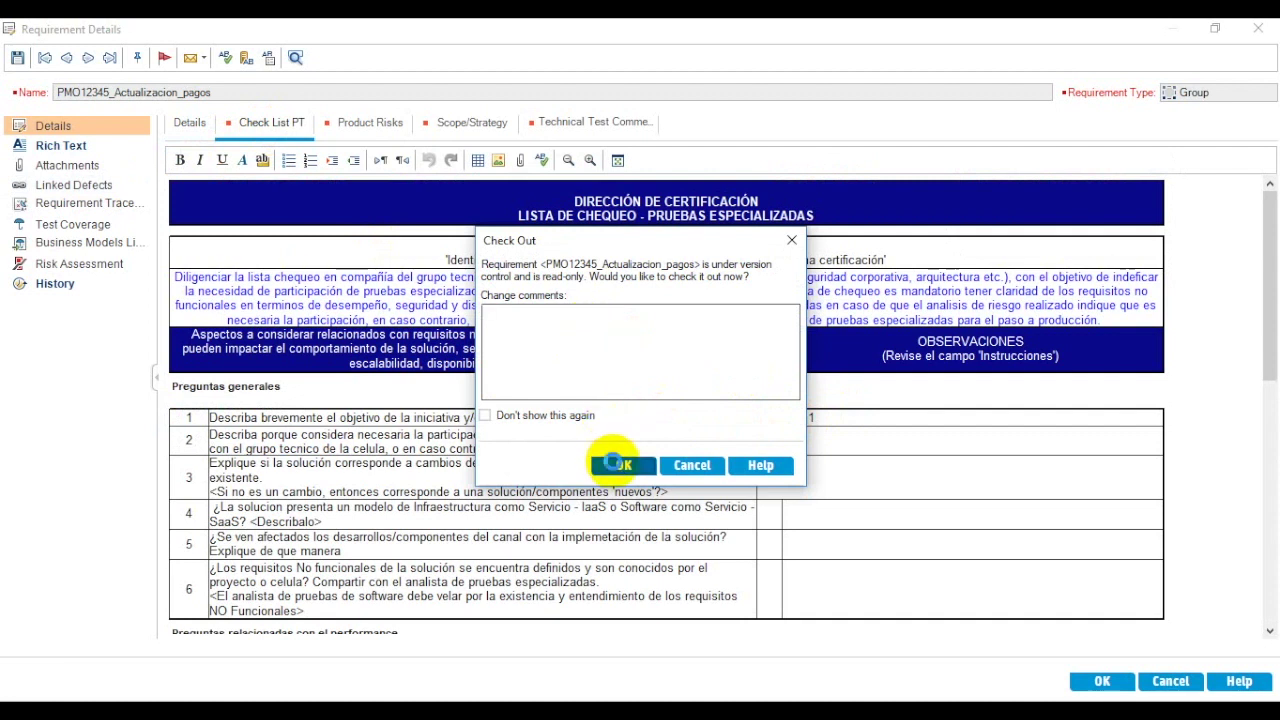
{"action": "left_click", "coordinate": [623, 465]}
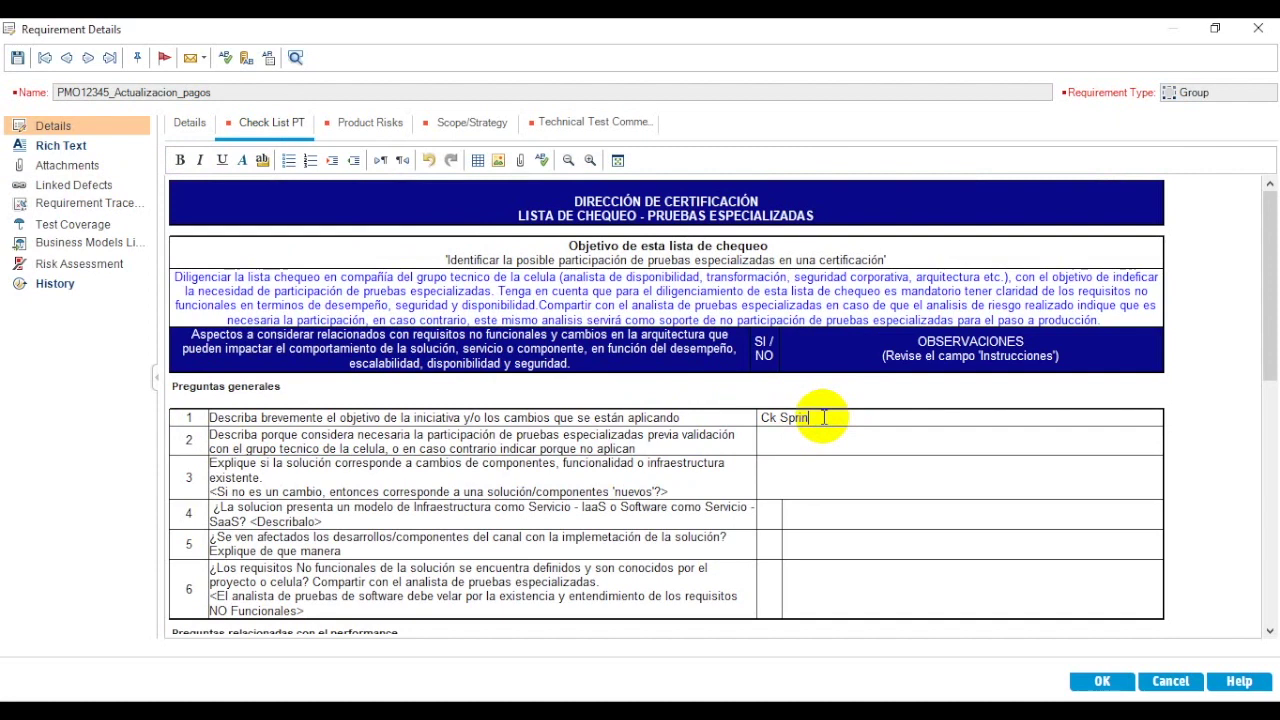
{"action": "type", "text": "2"}
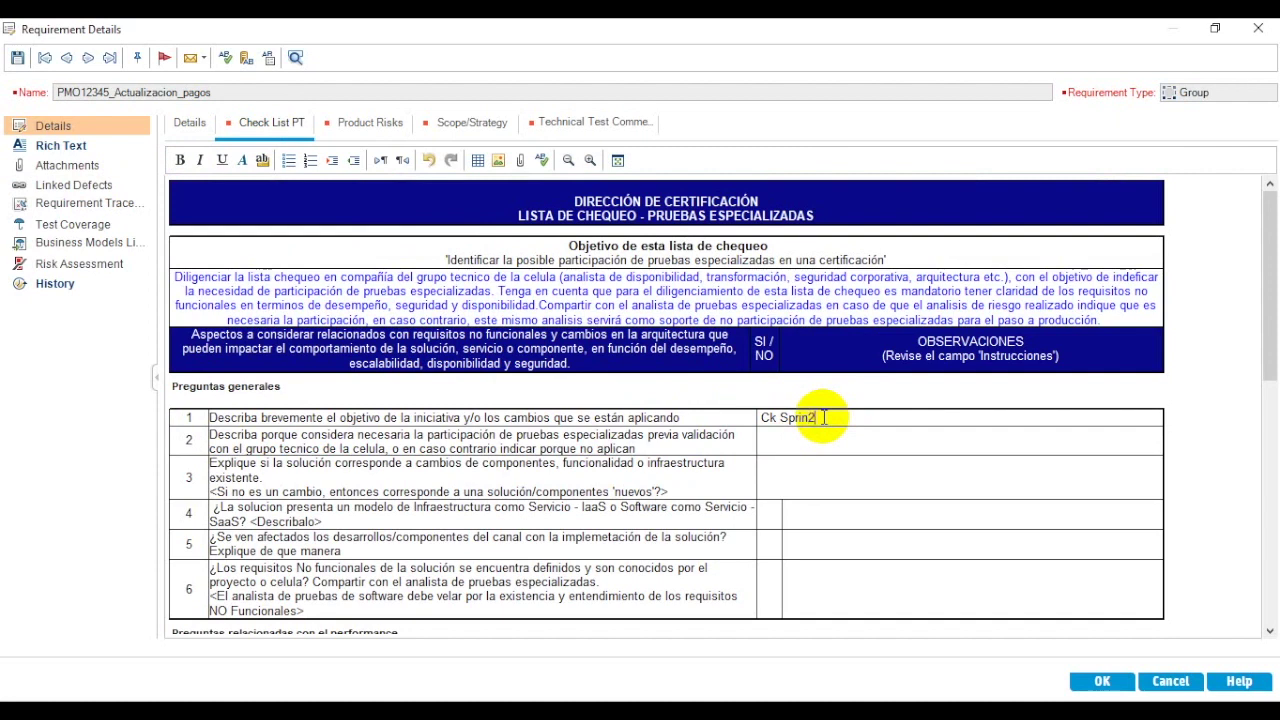
{"action": "left_click", "coordinate": [1101, 681]}
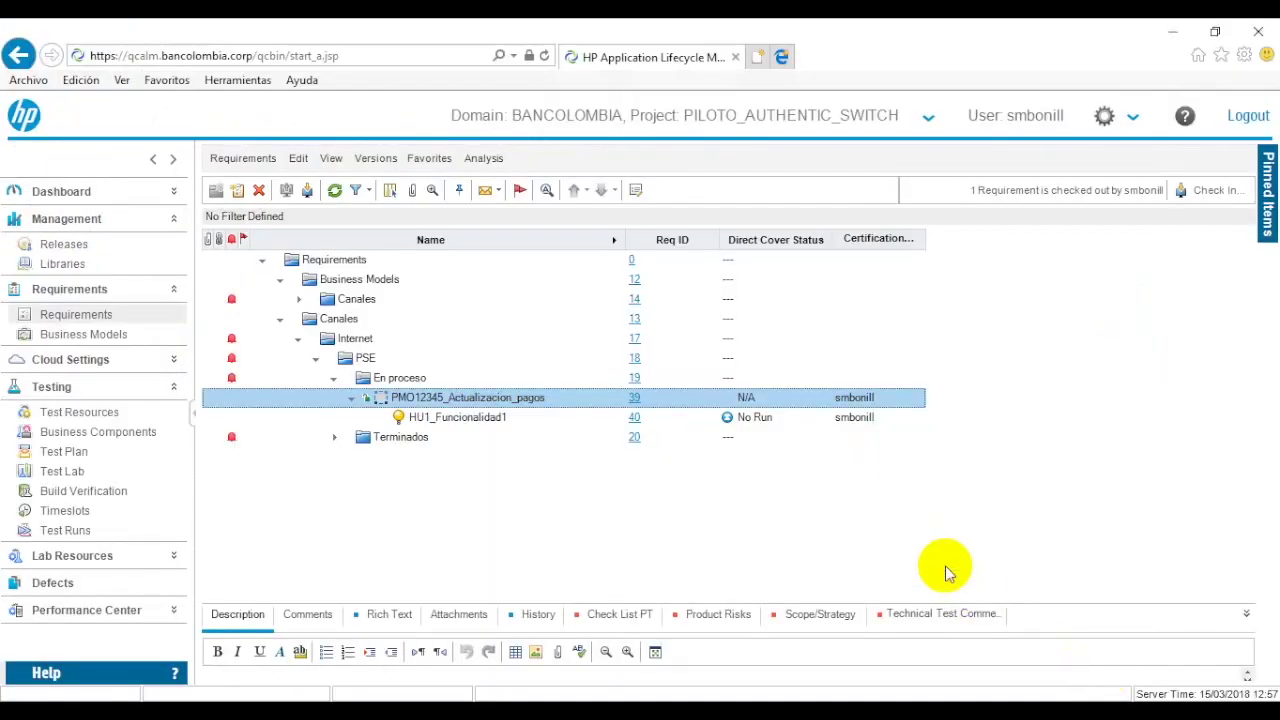
Check in the PMO12345_Actualizacion_pagos requirement with the change comment "Diligenciamiento CK sp2"
{"action": "left_click", "coordinate": [308, 191]}
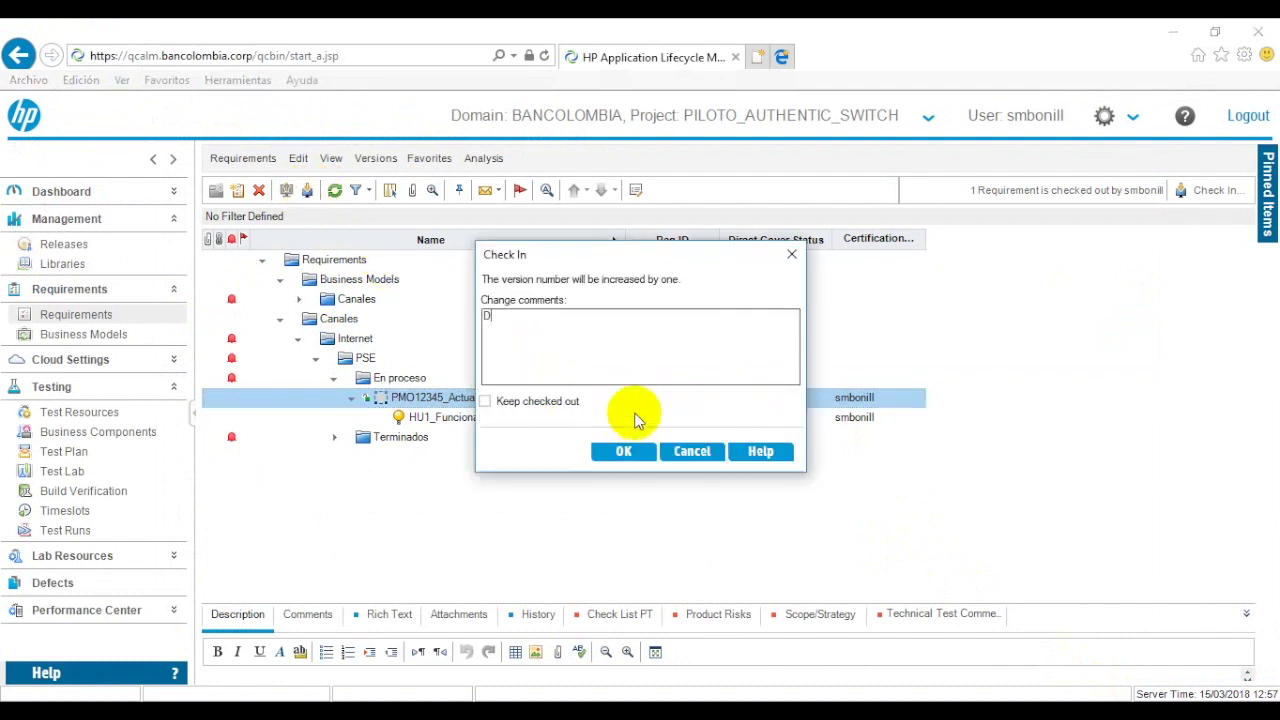
{"action": "type", "text": "Diligenciamiento"}
{"action": "type", "text": " c"}
{"action": "type", "text": "CK"}
{"action": "type", "text": " sp."}
{"action": "key", "text": "BackSpace"}
{"action": "type", "text": "2"}
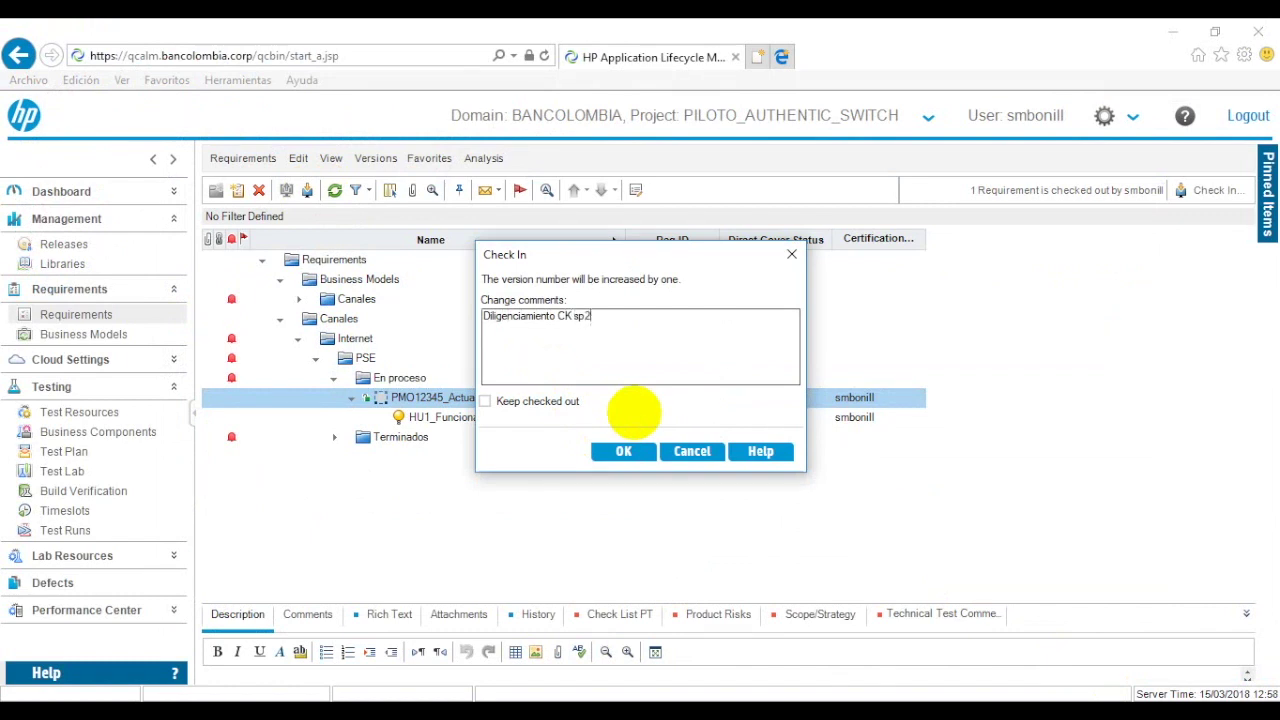
{"action": "left_click", "coordinate": [622, 453]}
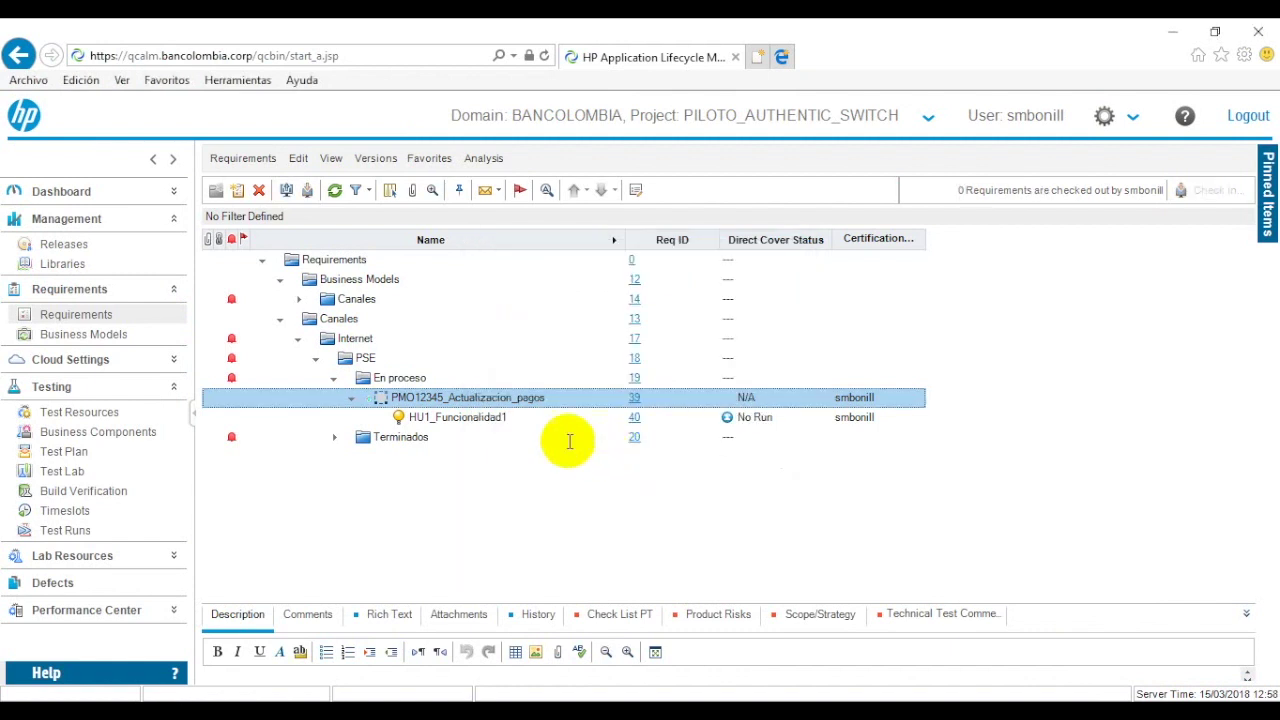
Reopen the group requirement's details and review the question 1 answer in its Check List PT
{"action": "left_click", "coordinate": [637, 191]}
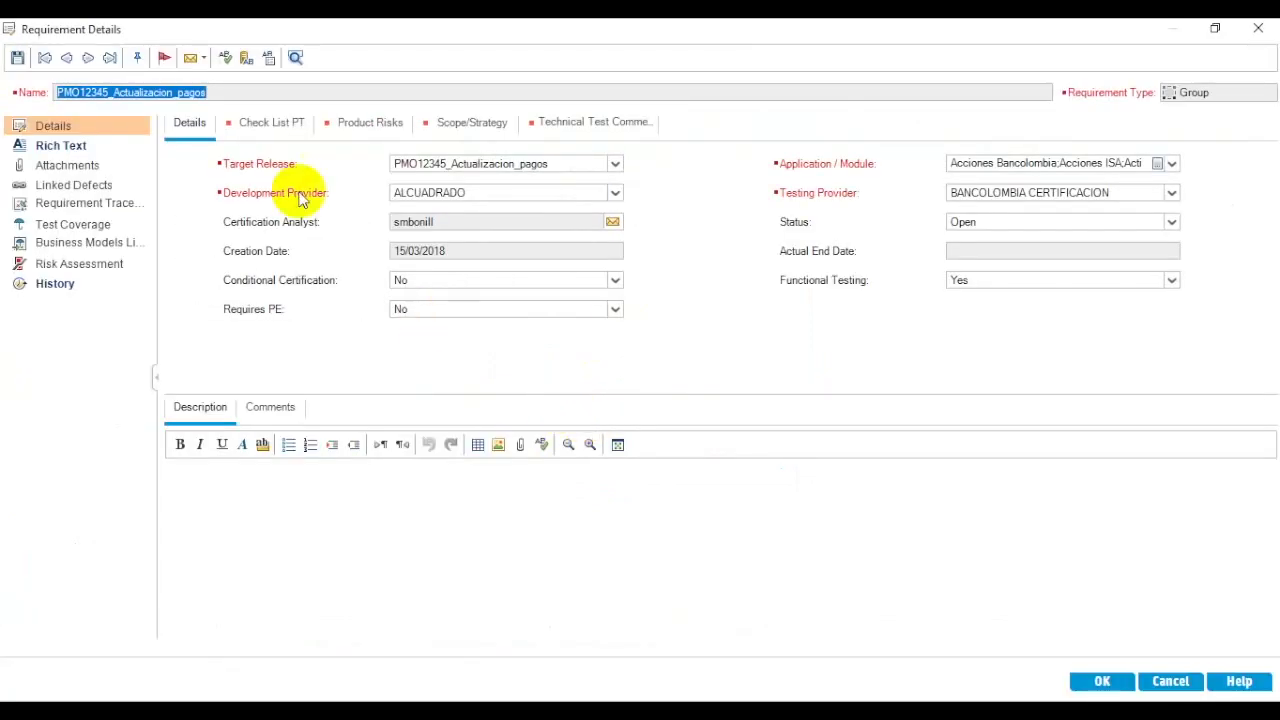
{"action": "left_click", "coordinate": [262, 124]}
{"action": "left_click", "coordinate": [758, 417]}
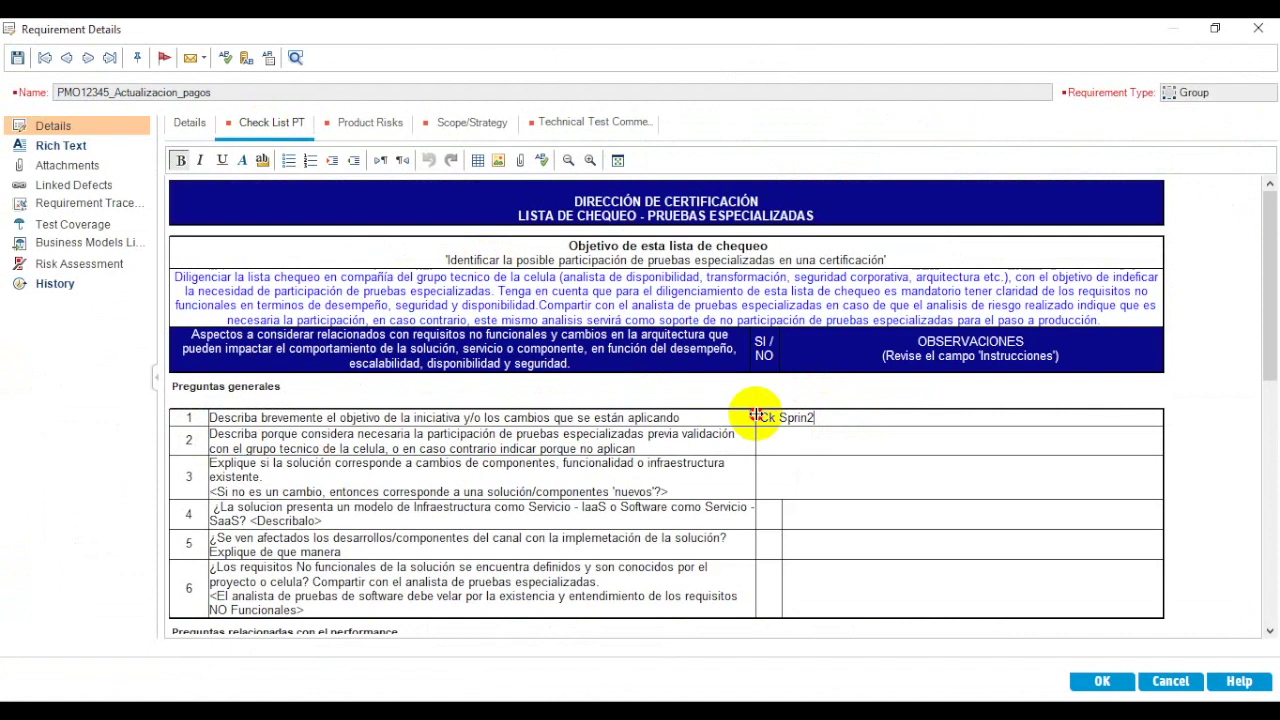
Open the requirement's version history and review the check-in comments of versions 3 and 4
{"action": "left_click", "coordinate": [55, 284]}
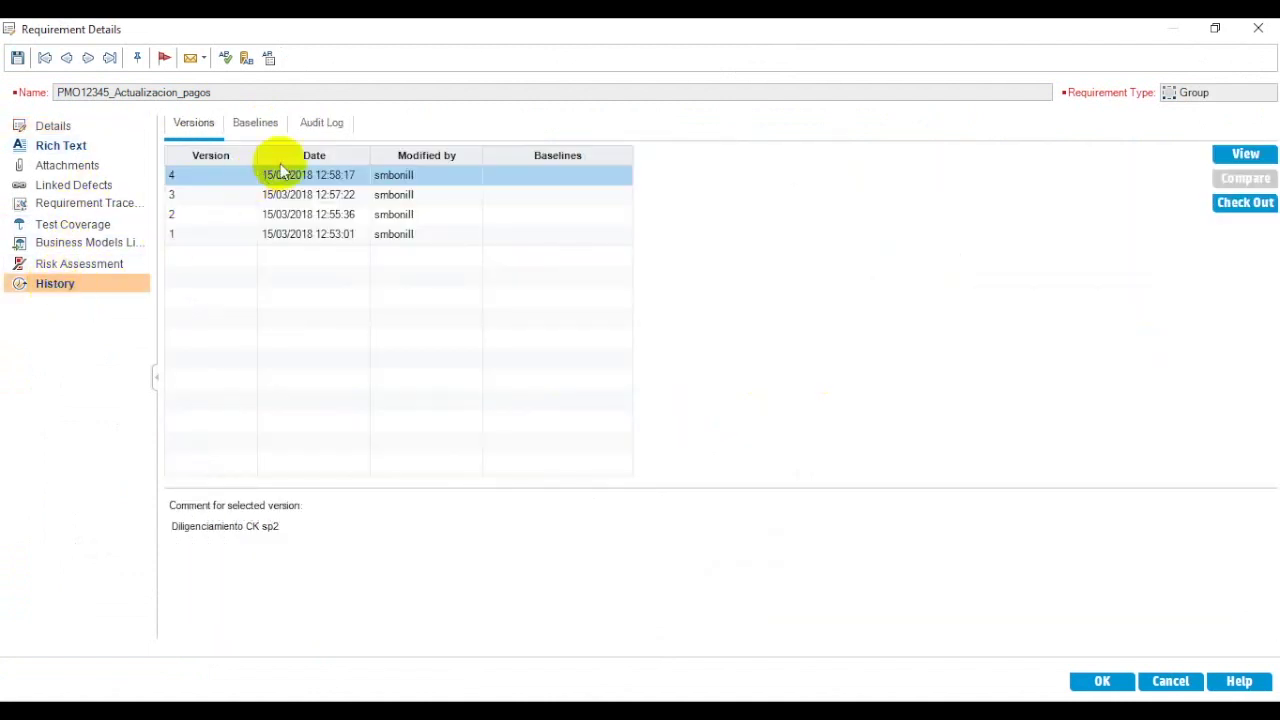
{"action": "left_click", "coordinate": [291, 195]}
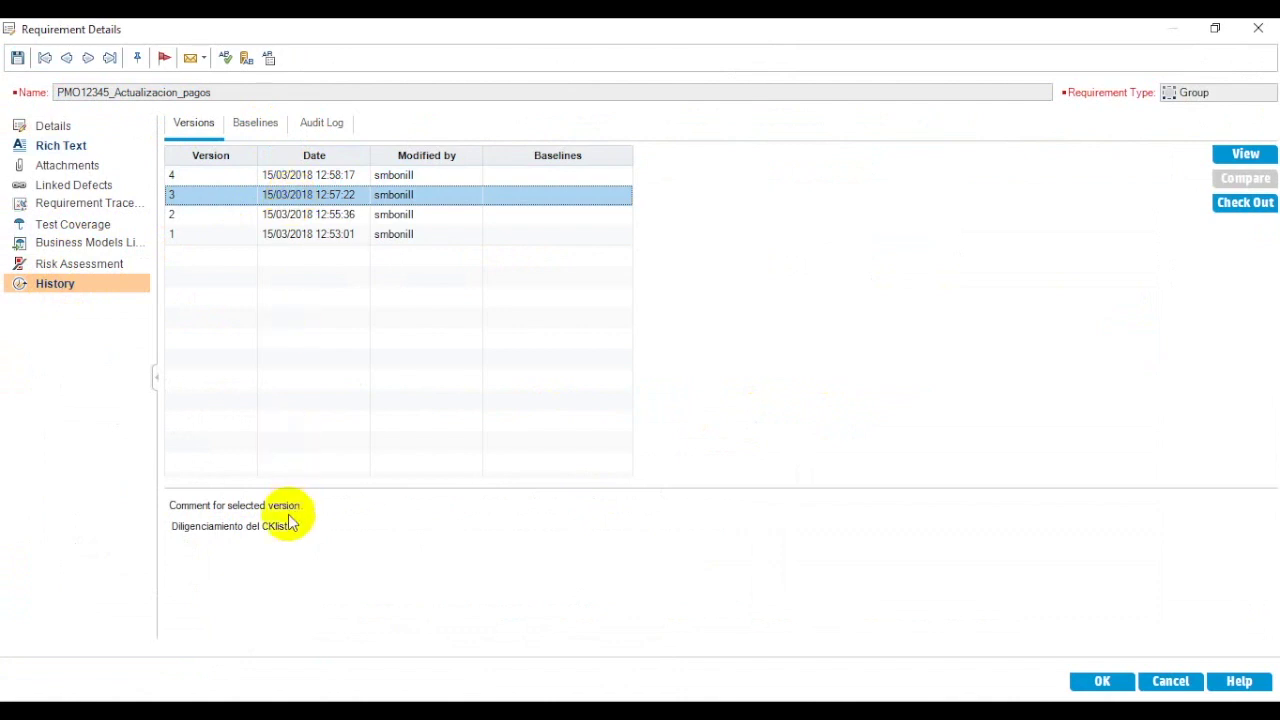
{"action": "left_click", "coordinate": [314, 175]}
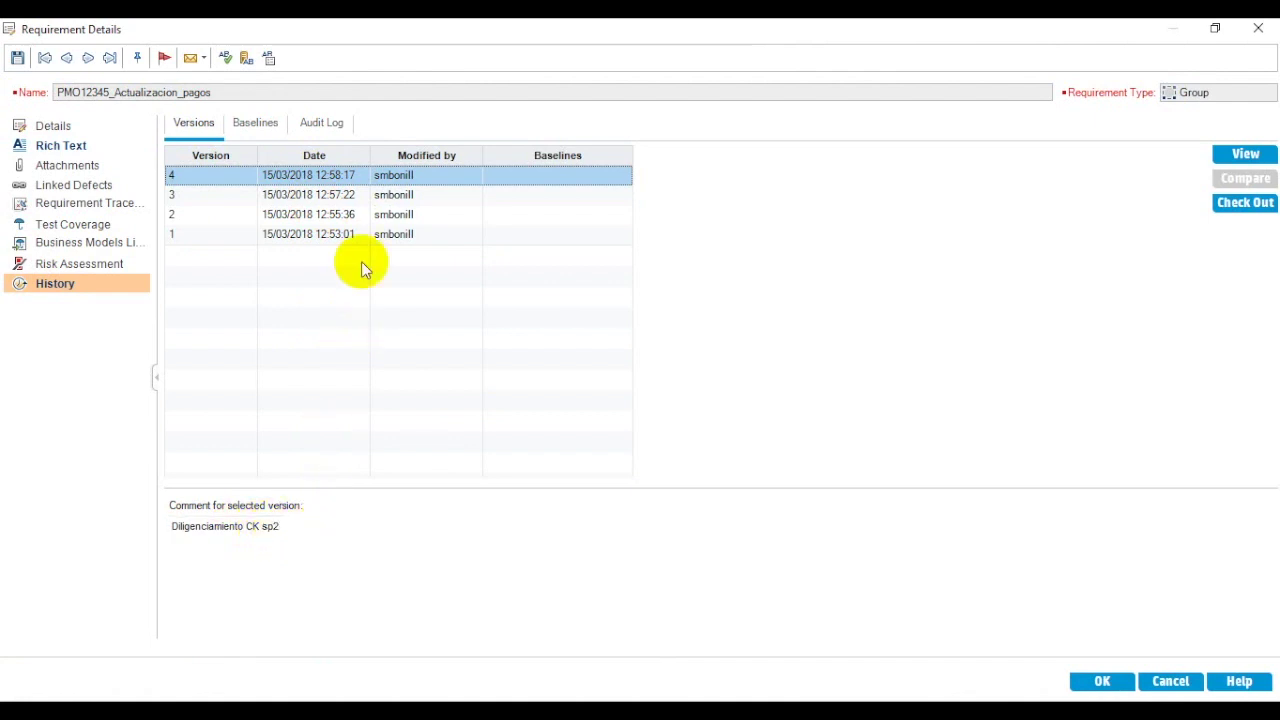
{"action": "left_click", "coordinate": [352, 195]}
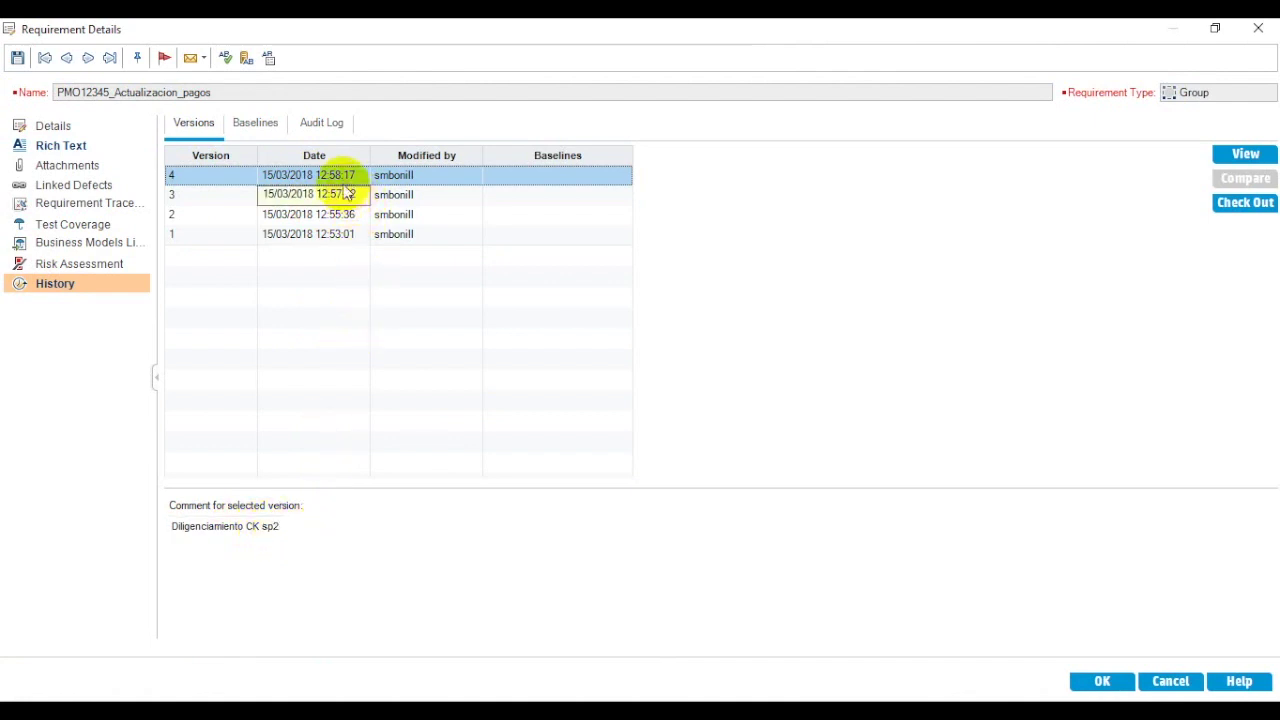
View version 3 of the group requirement from its history and examine the question 1 answer in its Check List PT
{"action": "left_click", "coordinate": [340, 195]}
{"action": "left_click", "coordinate": [1240, 154]}
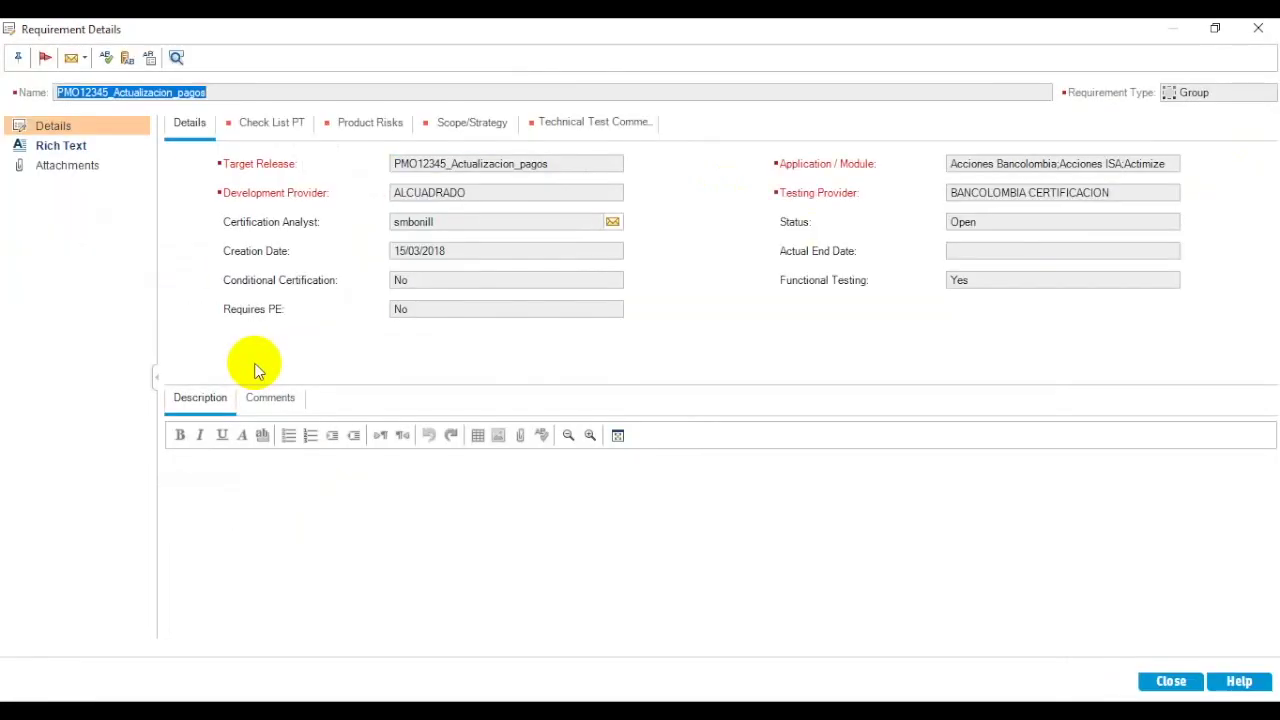
{"action": "left_click", "coordinate": [285, 128]}
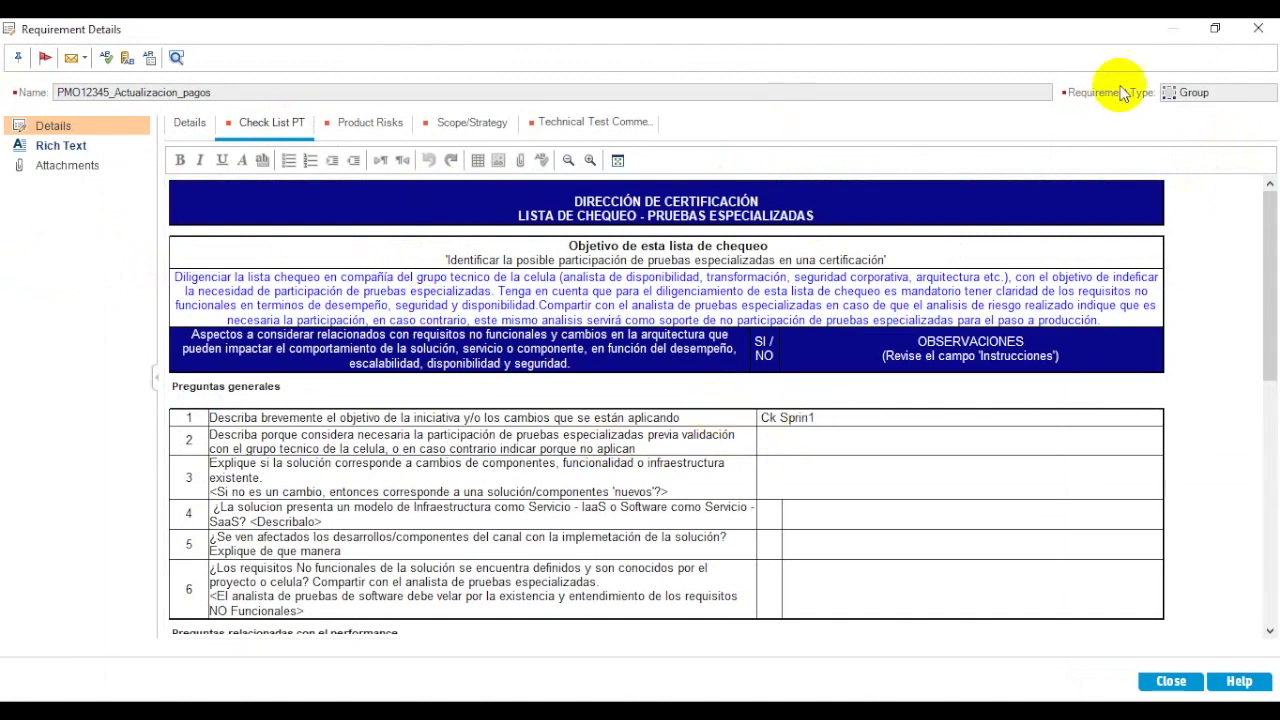
{"action": "left_click", "coordinate": [1258, 30]}
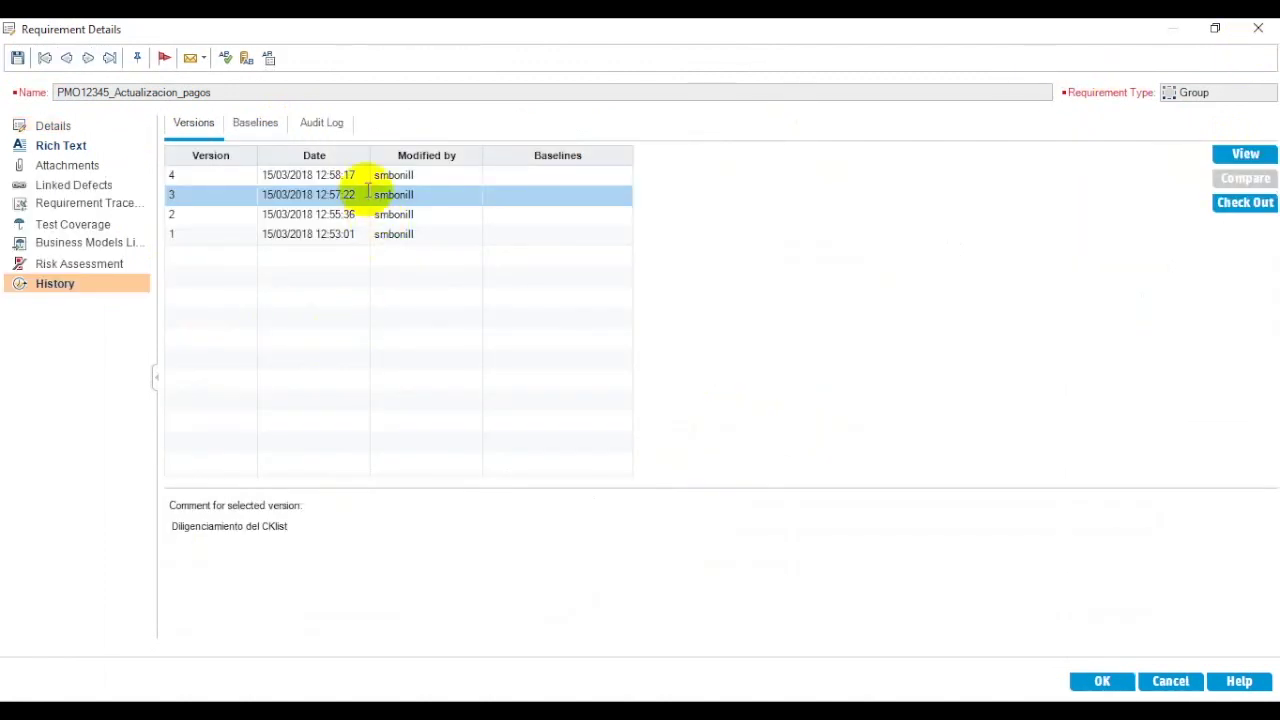
View version 4 of the group requirement from its history and examine the question 1 answer in its Check List PT
{"action": "left_click", "coordinate": [365, 177]}
{"action": "left_click", "coordinate": [1240, 154]}
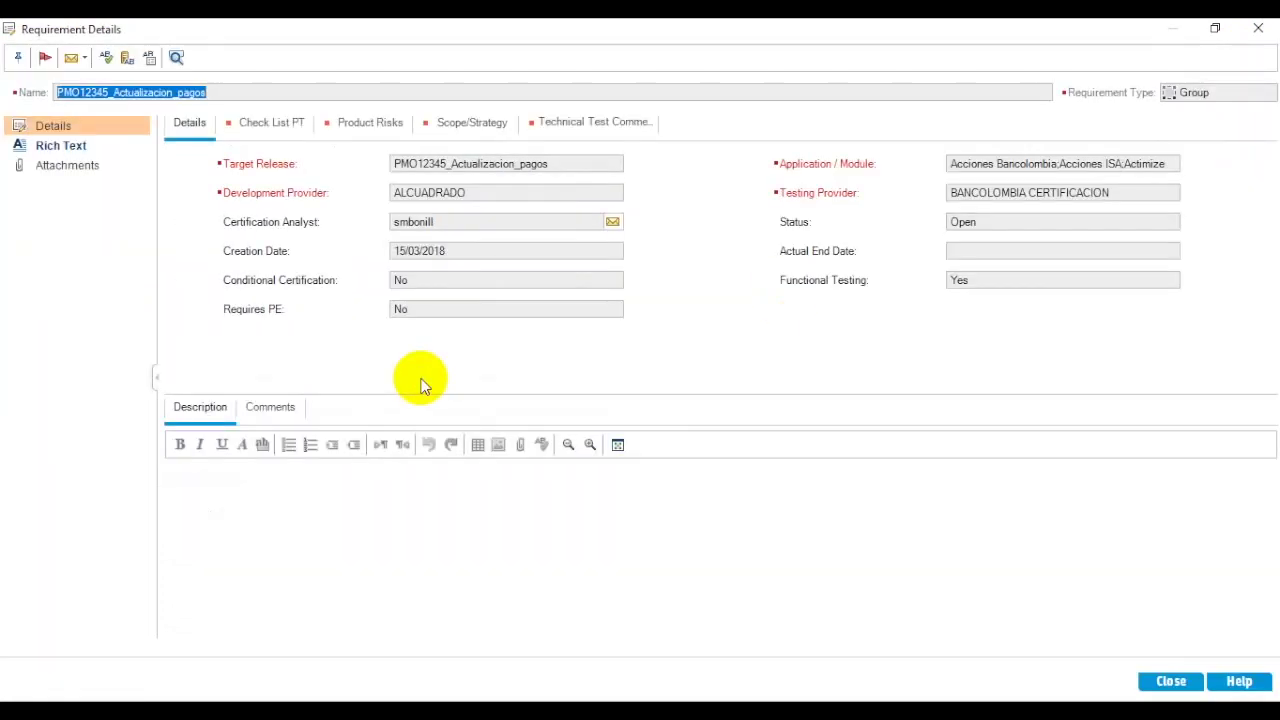
{"action": "left_click", "coordinate": [263, 131]}
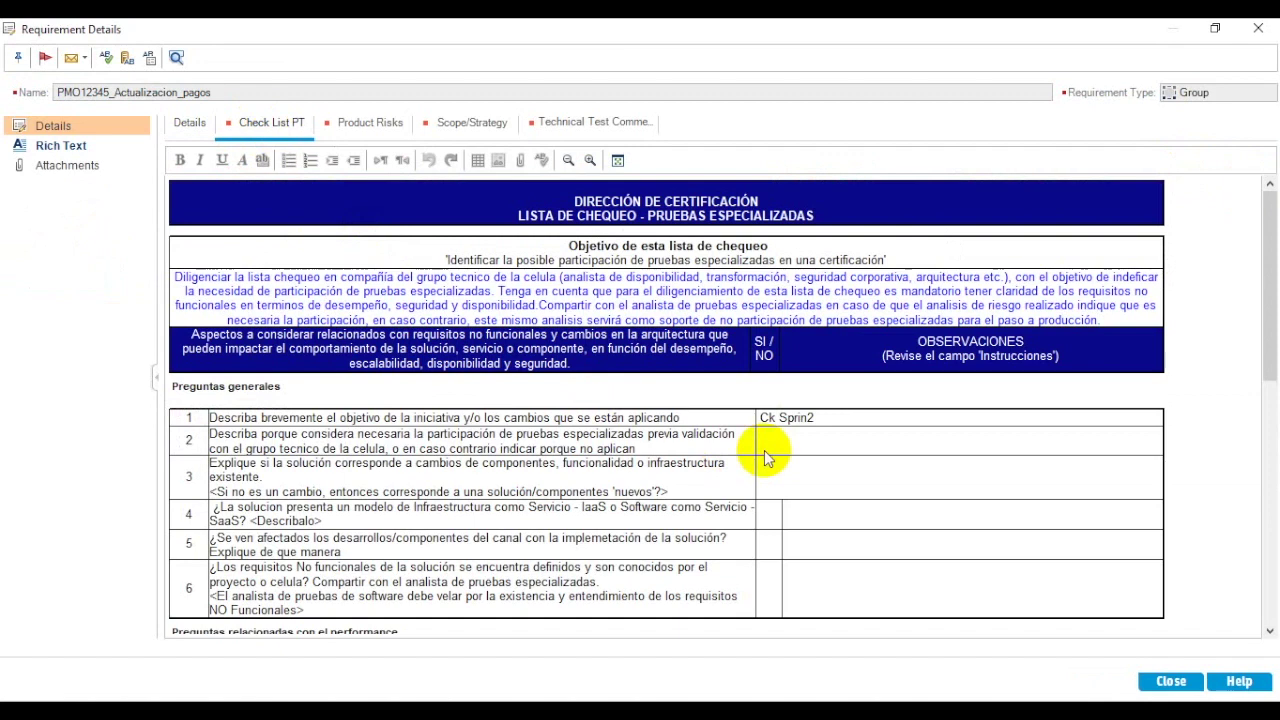
{"action": "left_click", "coordinate": [751, 420]}
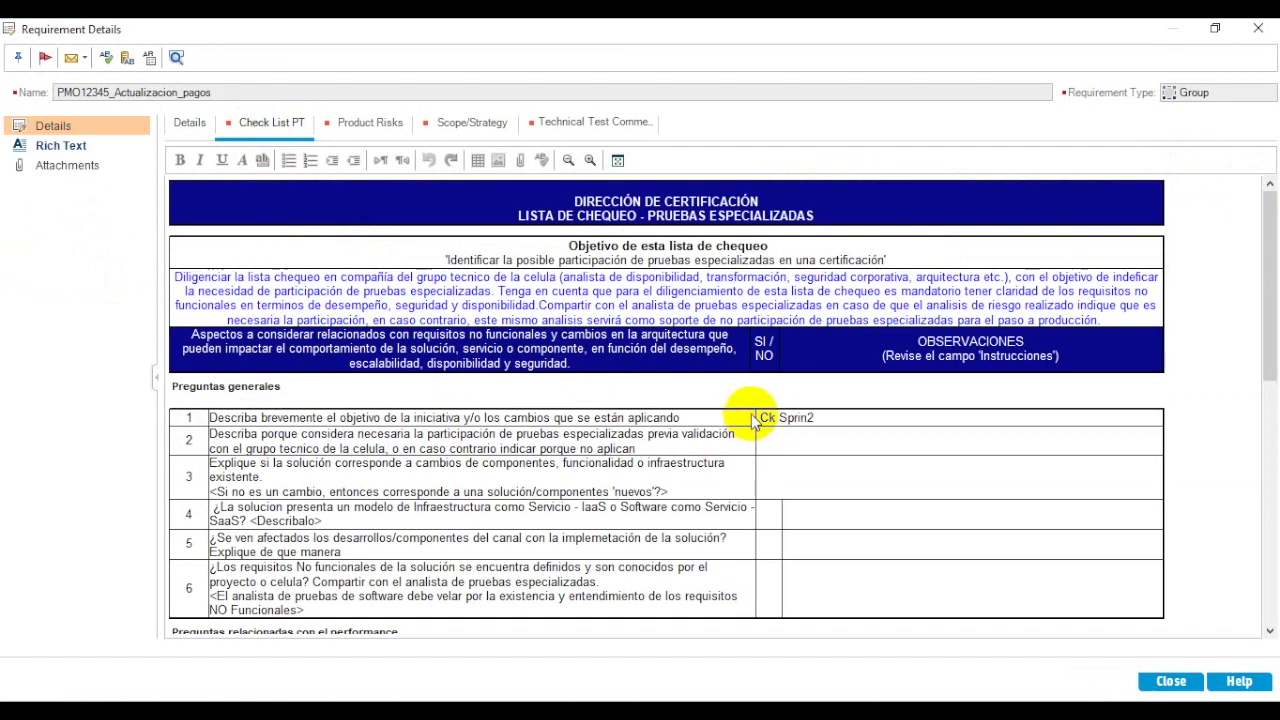
{"action": "left_click", "coordinate": [1258, 30]}
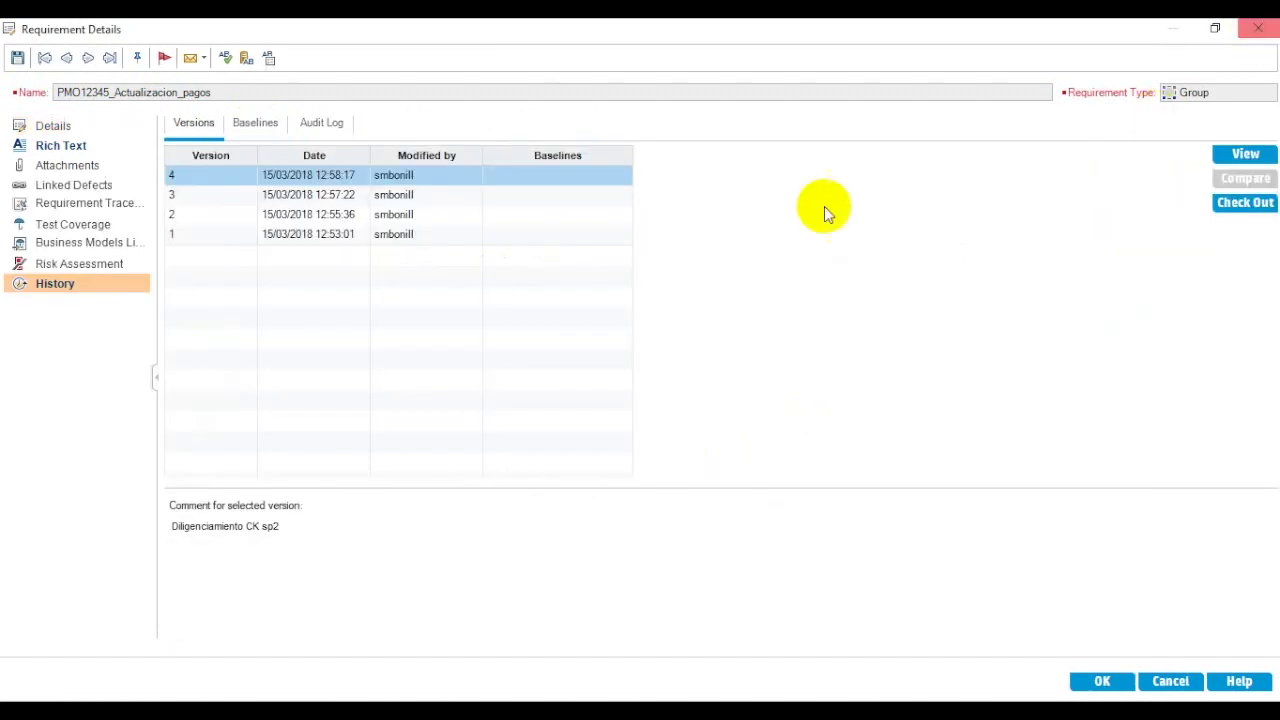
Compare versions 3 and 4 of the group requirement in a maximized comparison with the section list collapsed
{"action": "left_click", "coordinate": [338, 175]}
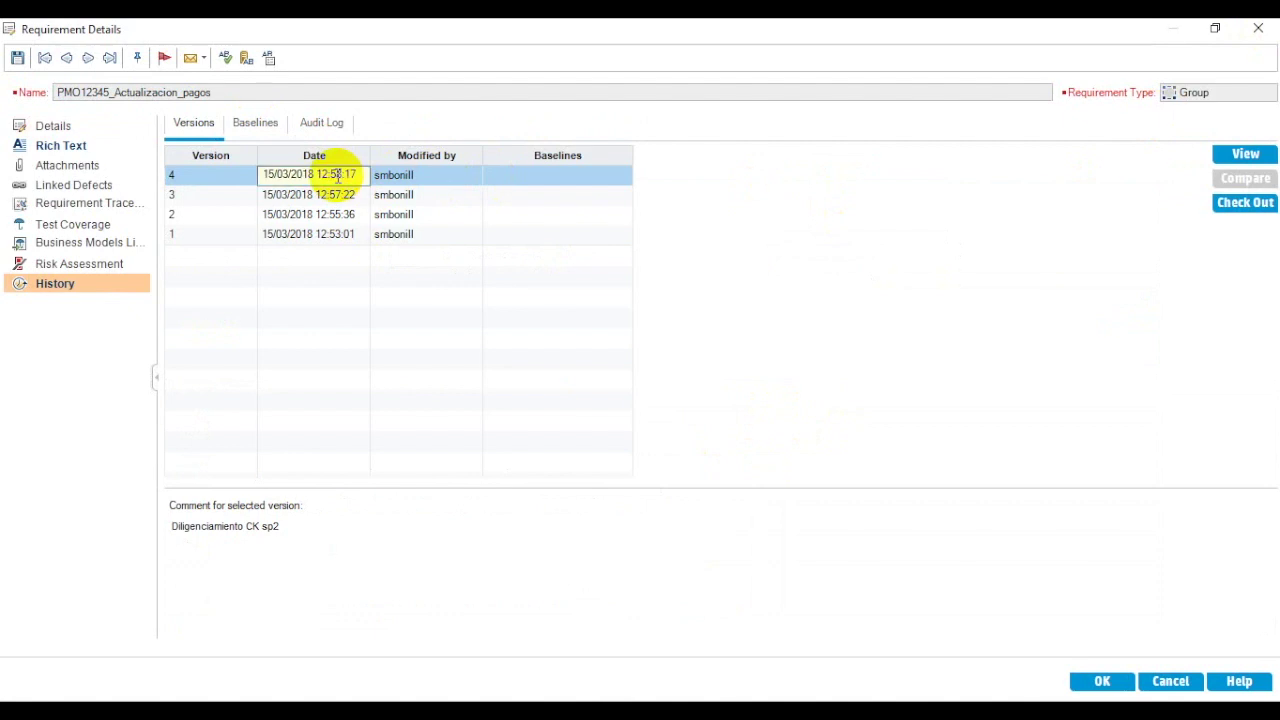
{"action": "left_click", "coordinate": [335, 195], "text": "ctrl"}
{"action": "left_click", "coordinate": [1245, 178]}
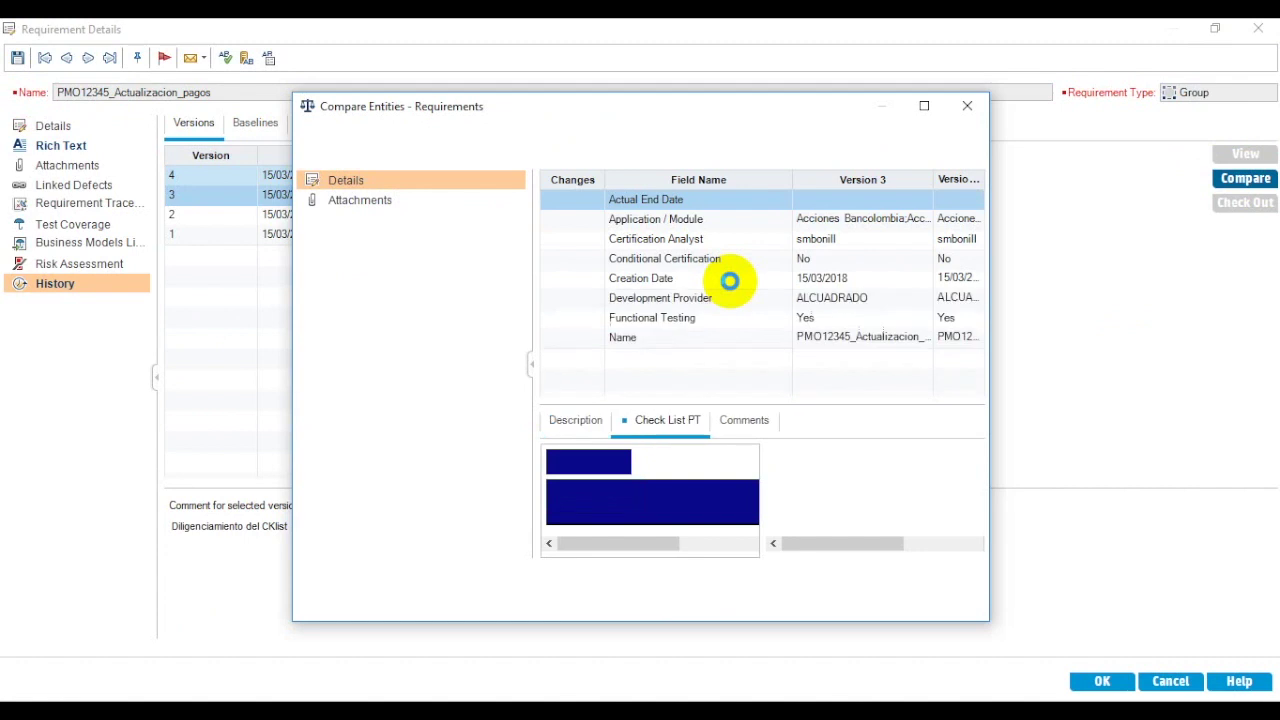
{"action": "left_click", "coordinate": [924, 106]}
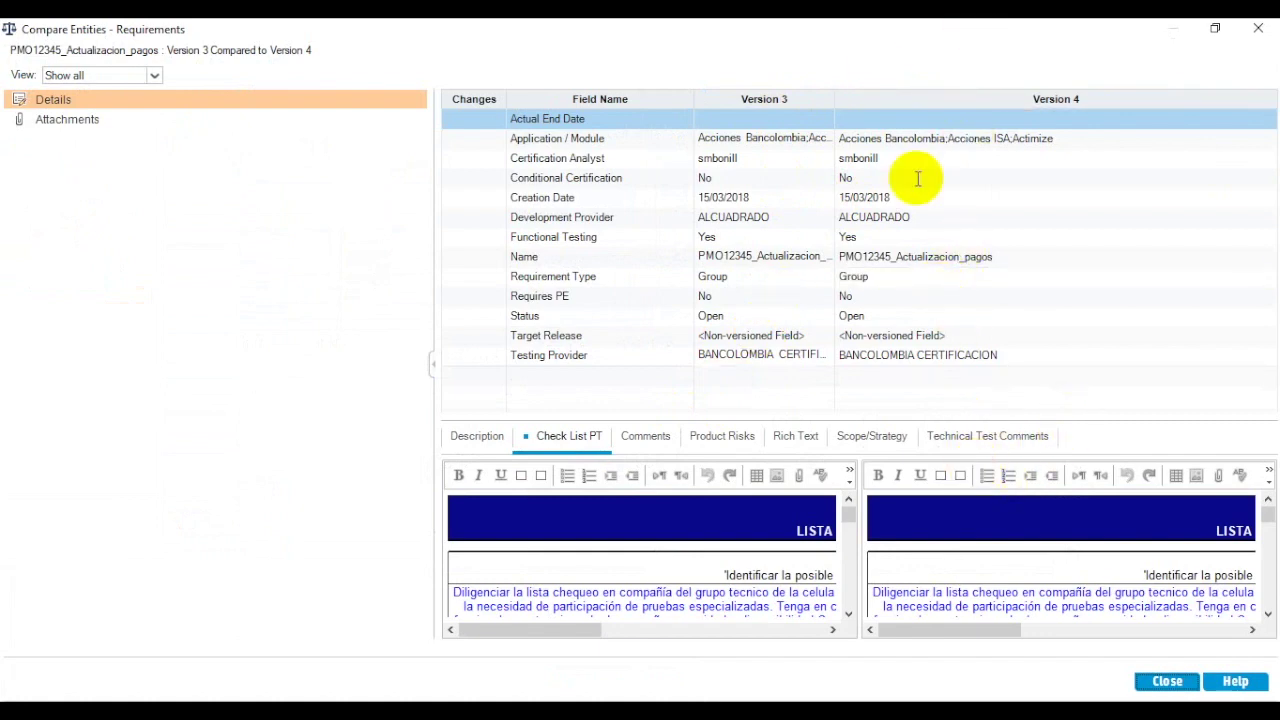
{"action": "left_click", "coordinate": [432, 365]}
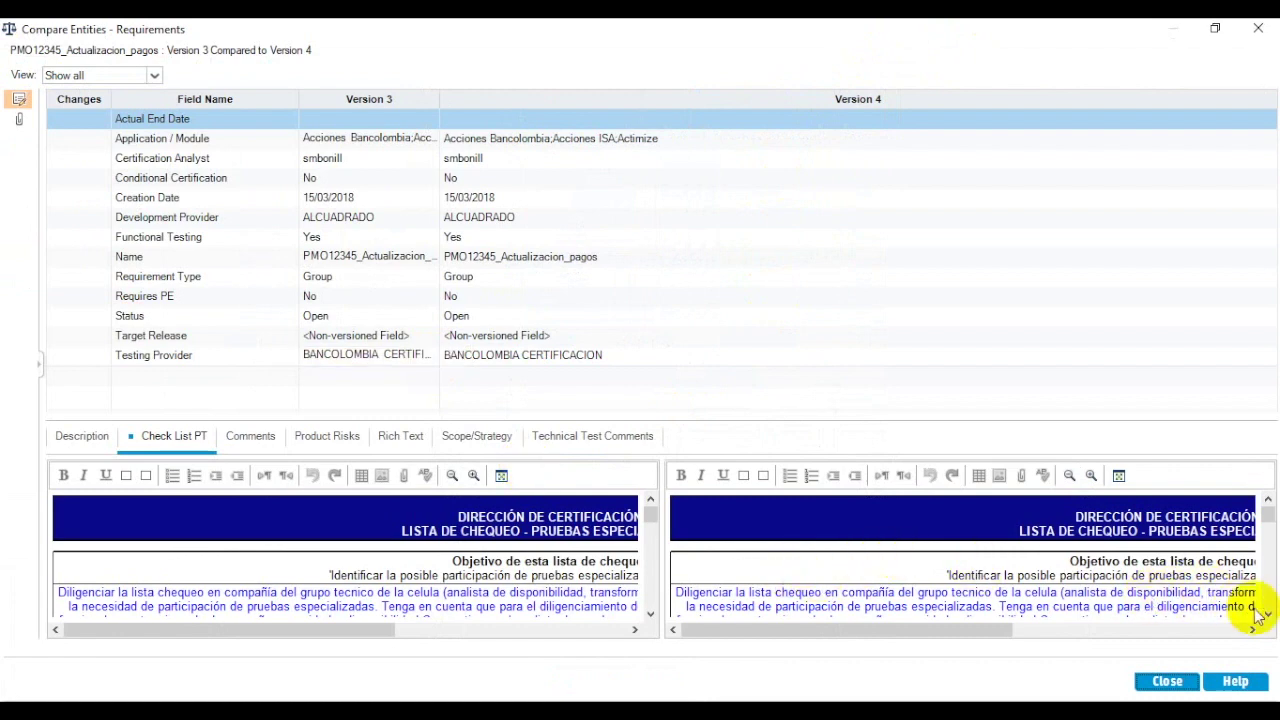
Examine the Check List PT of both compared versions, enlarging the version 4 field, and leave the comparison and requirement details
{"action": "scroll", "coordinate": [1258, 614], "scroll_direction": "down", "scroll_amount": 2}
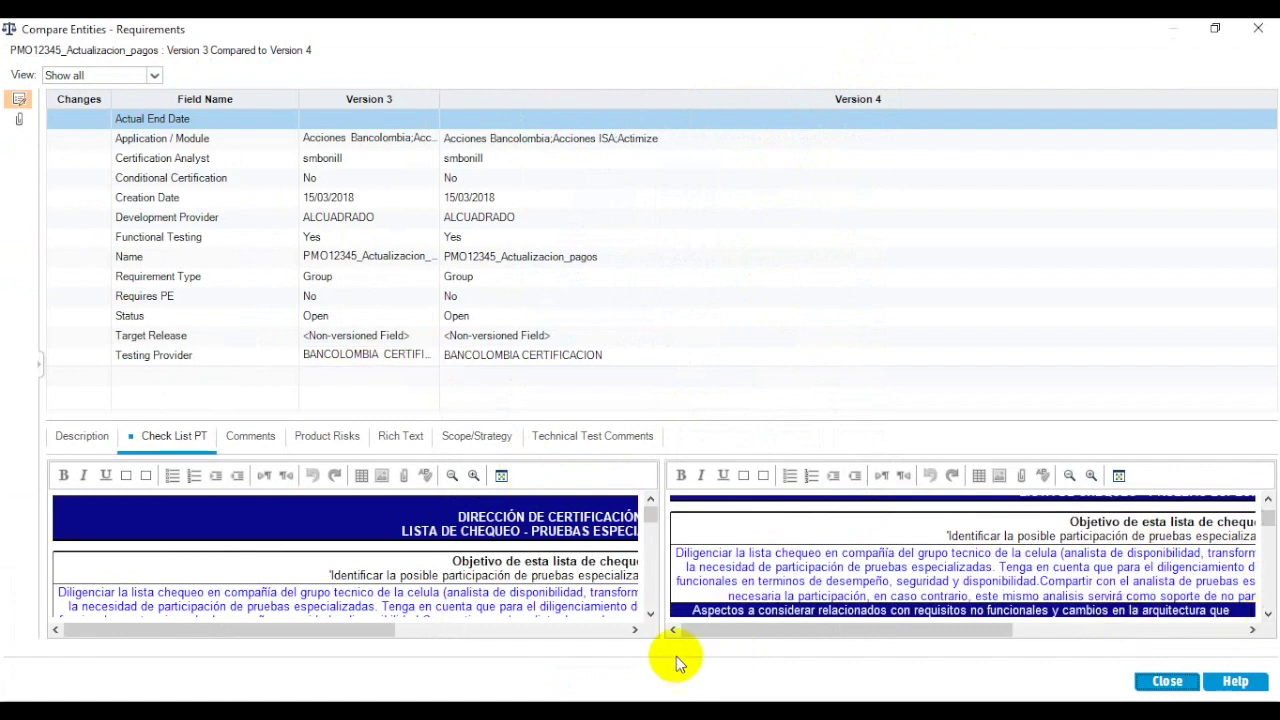
{"action": "left_click", "coordinate": [650, 614]}
{"action": "scroll", "coordinate": [650, 614], "scroll_direction": "down", "scroll_amount": 5}
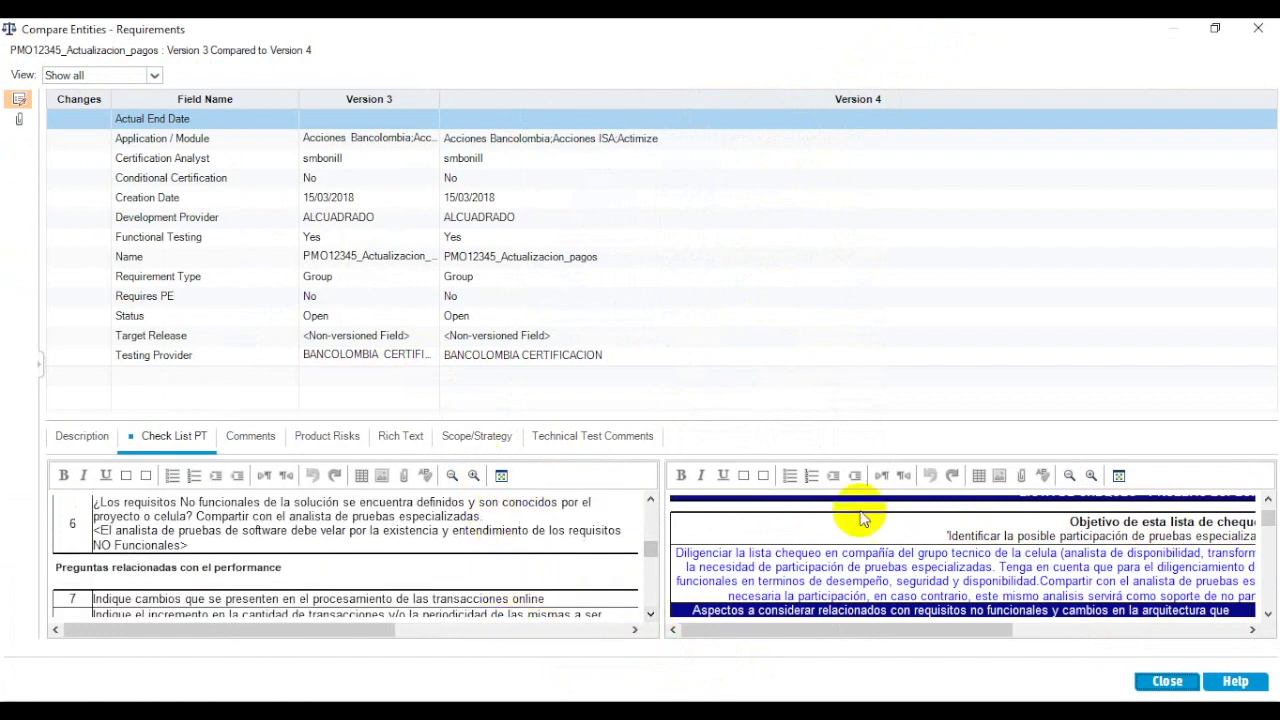
{"action": "left_click_drag", "start_coordinate": [1270, 533], "coordinate": [1270, 547]}
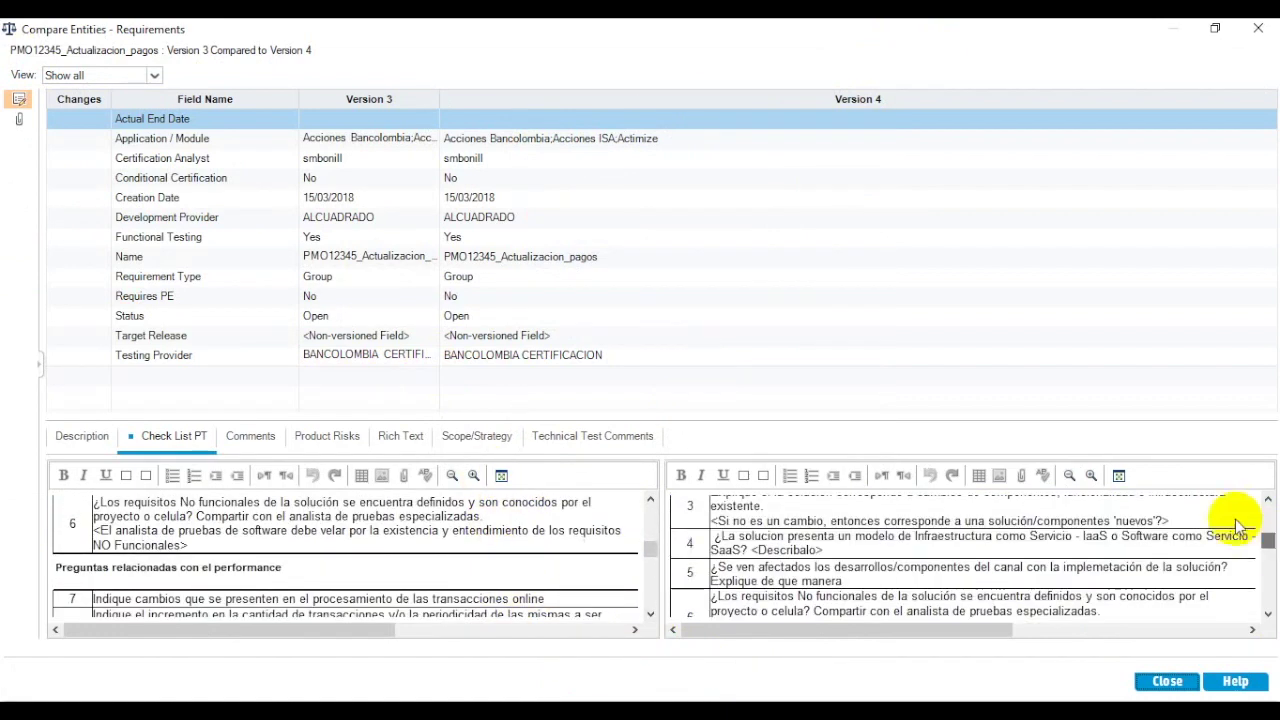
{"action": "left_click", "coordinate": [1119, 476]}
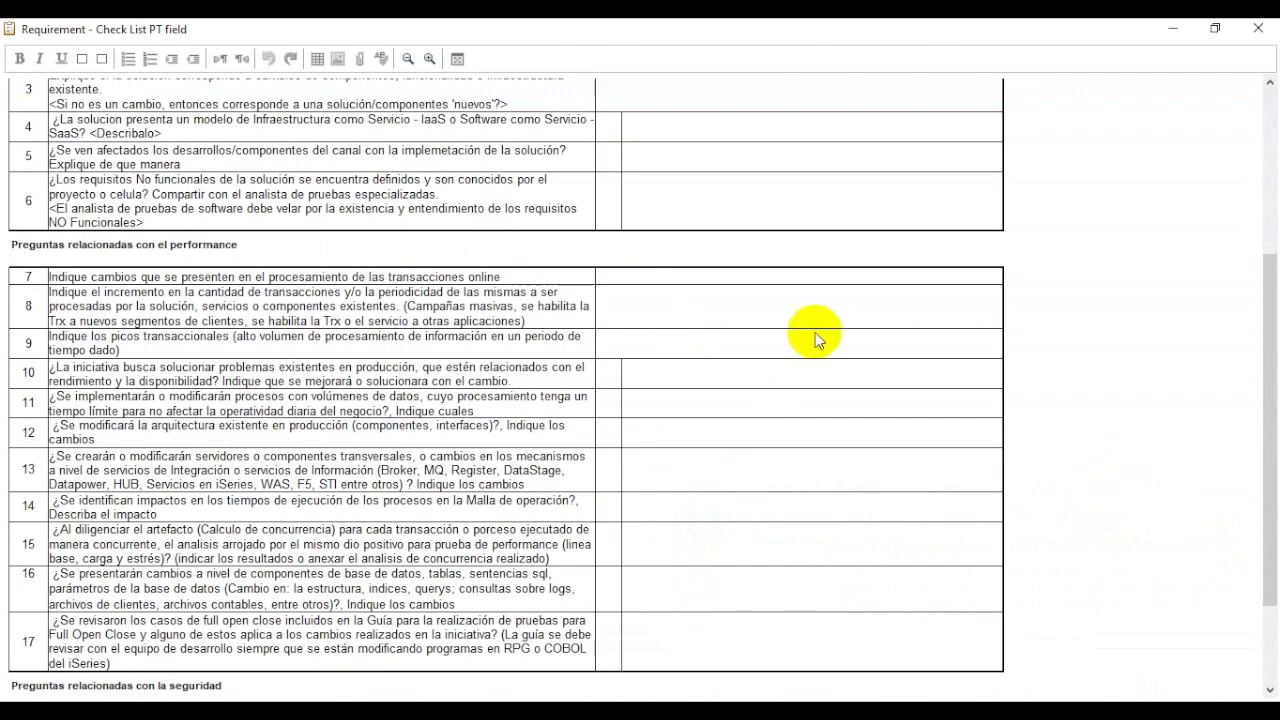
{"action": "left_click_drag", "start_coordinate": [1266, 468], "coordinate": [1246, 503]}
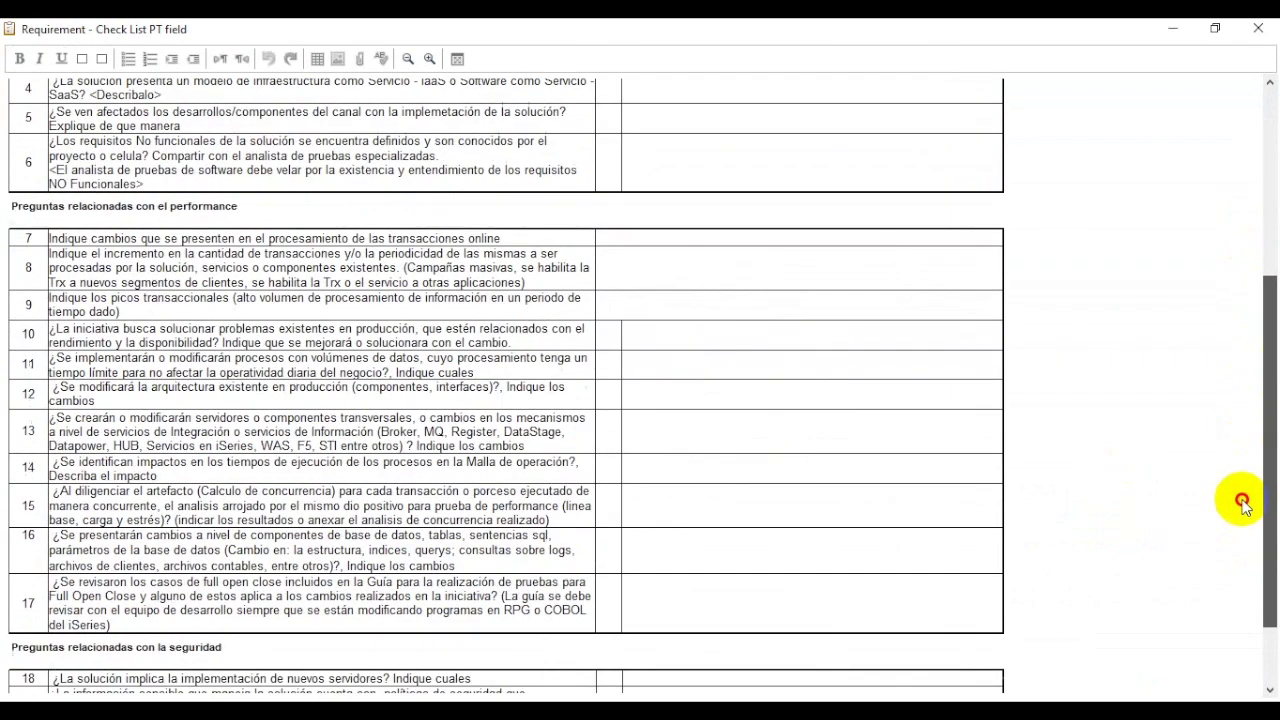
{"action": "left_click", "coordinate": [1259, 33]}
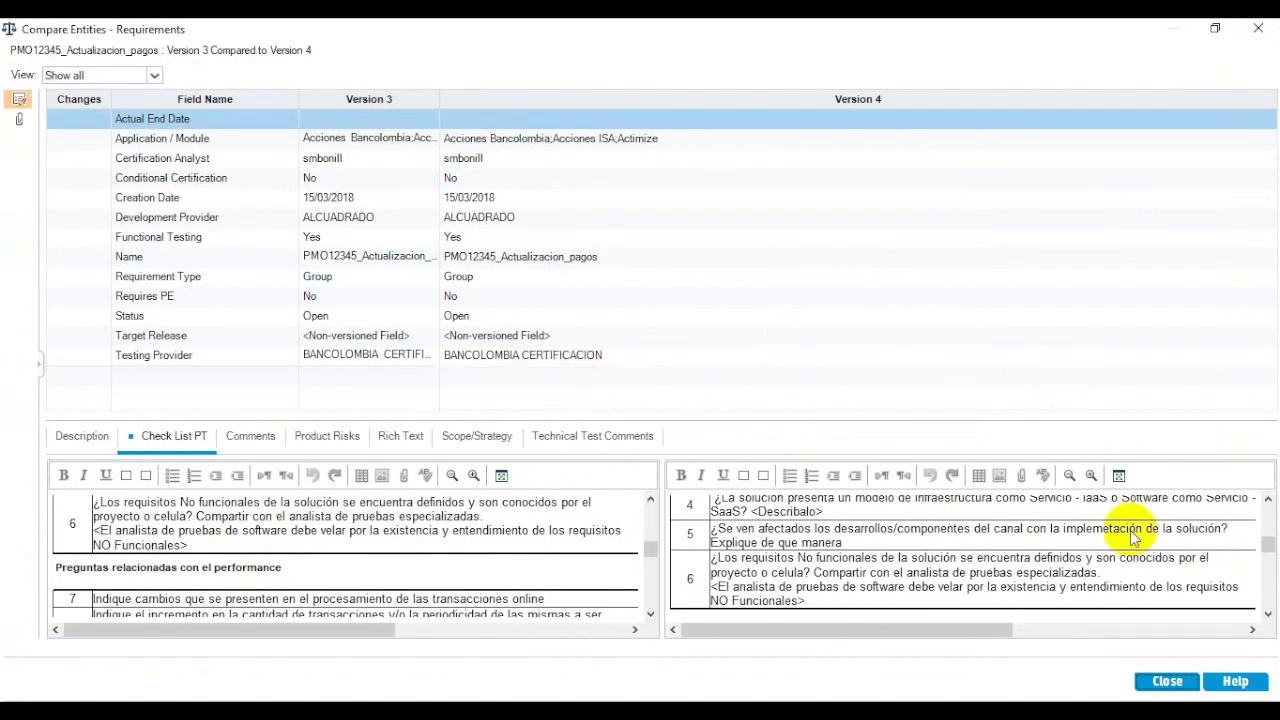
{"action": "left_click", "coordinate": [1157, 684]}
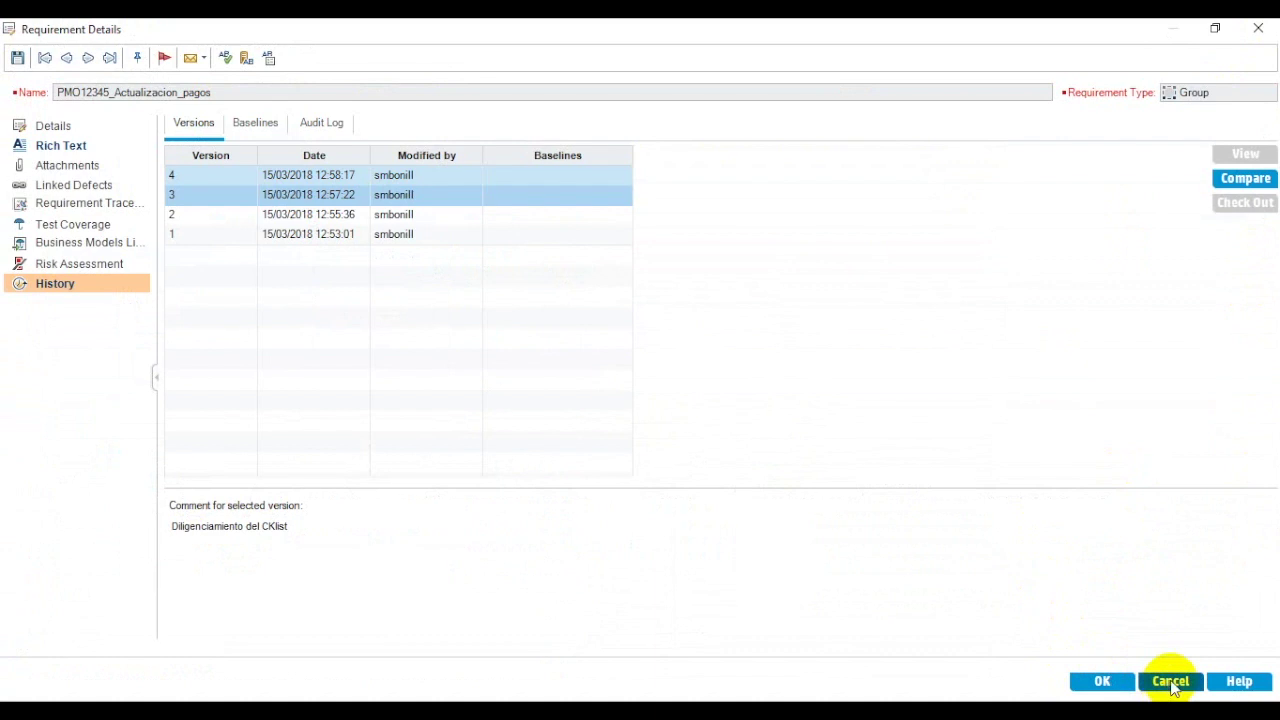
{"action": "left_click", "coordinate": [1170, 681]}
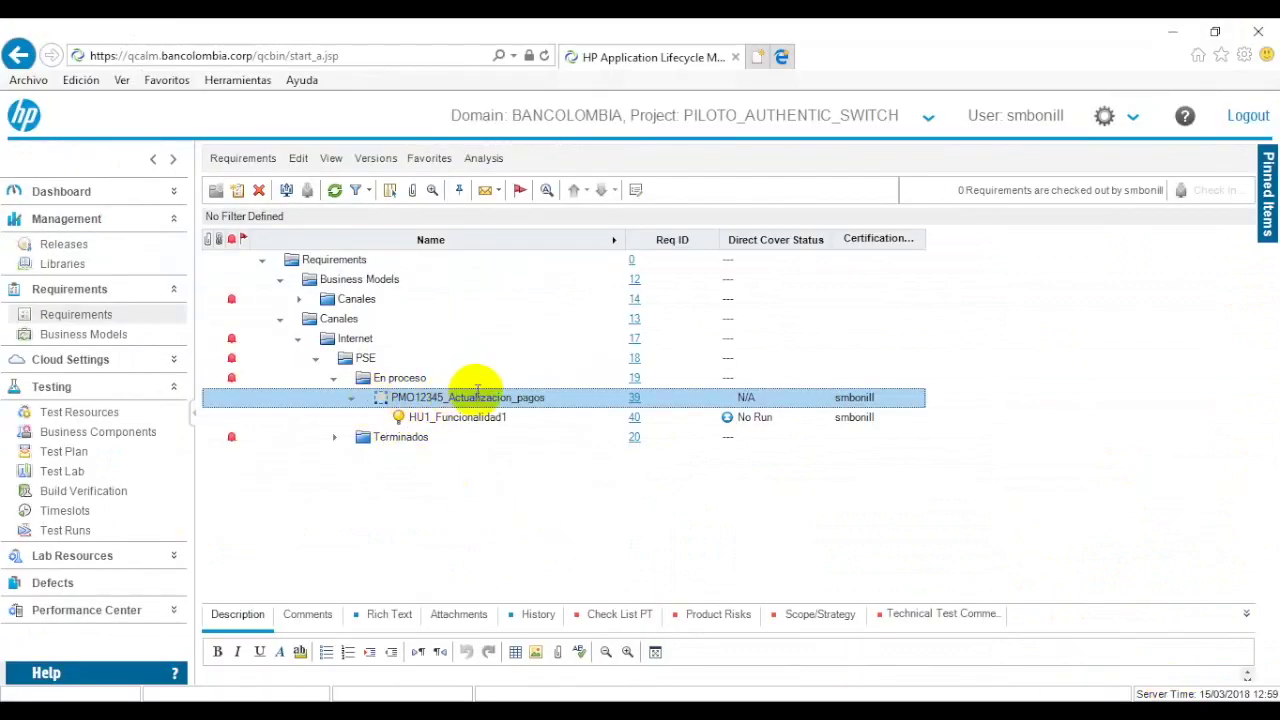
Check out the group requirement from its Rich Text certification letter and set the Fecha de vencimiento to 10/05/2019
{"action": "left_click", "coordinate": [637, 191]}
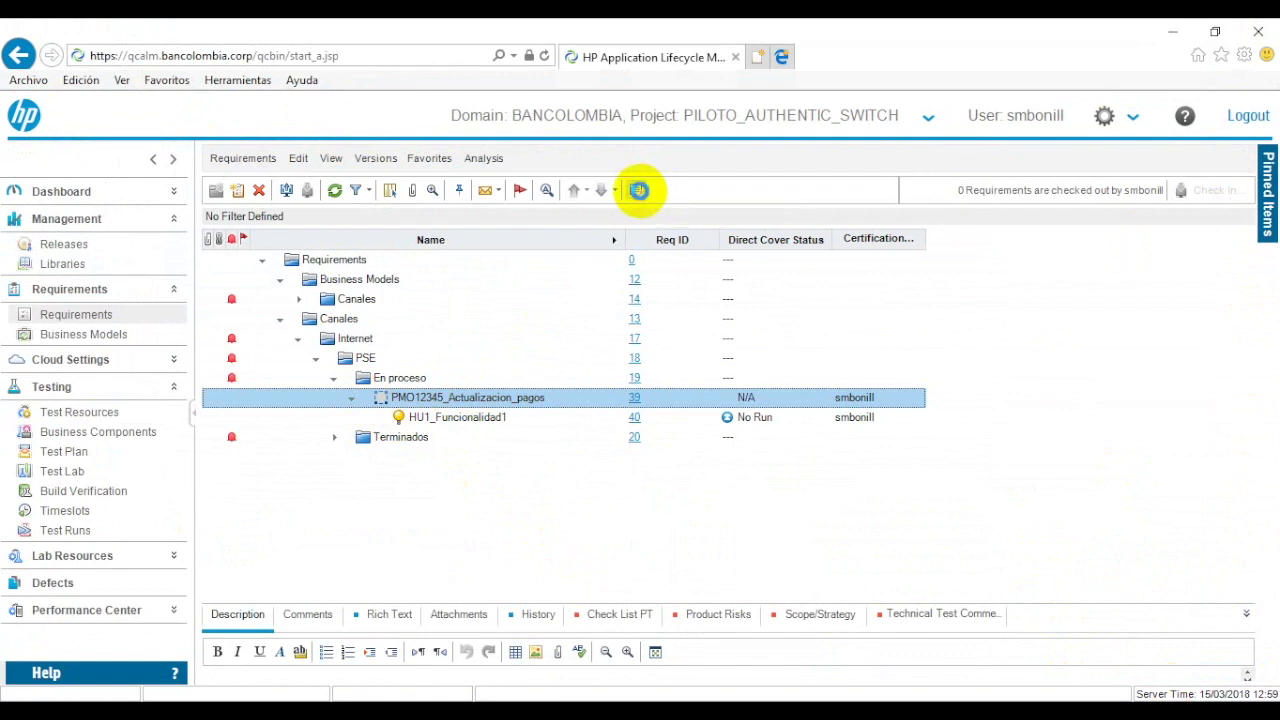
{"action": "left_click", "coordinate": [66, 146]}
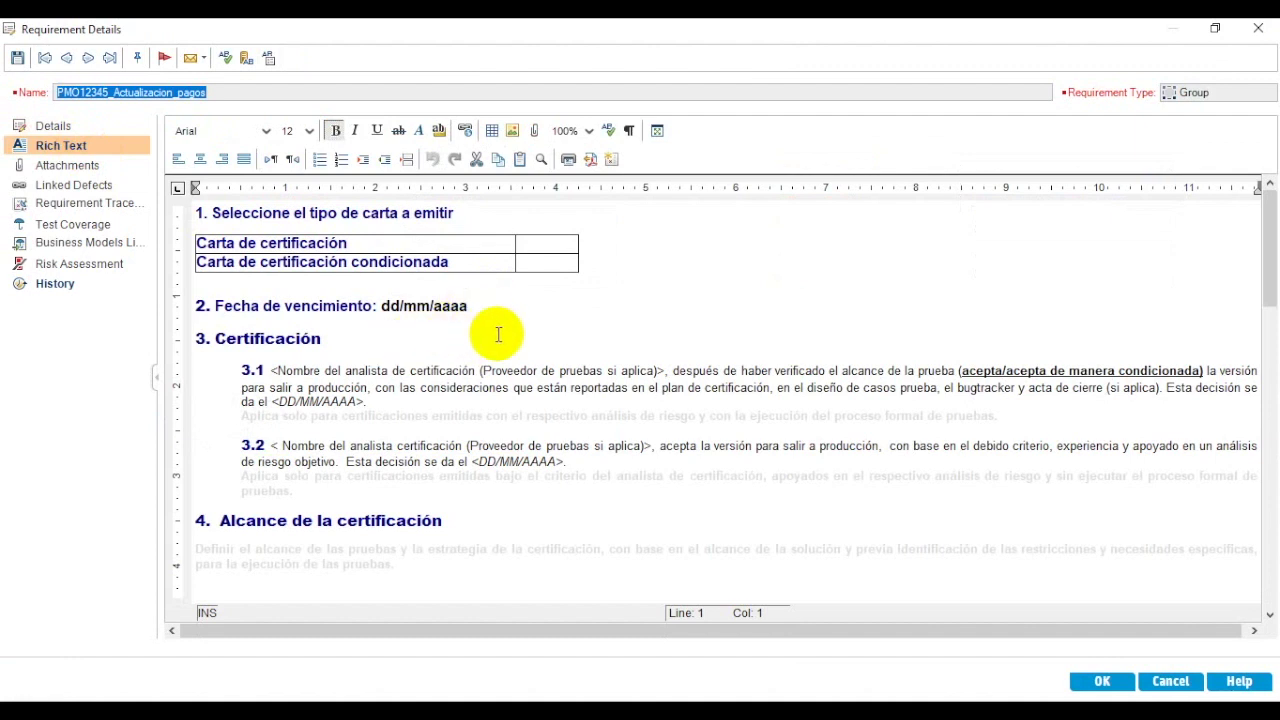
{"action": "left_click", "coordinate": [497, 305]}
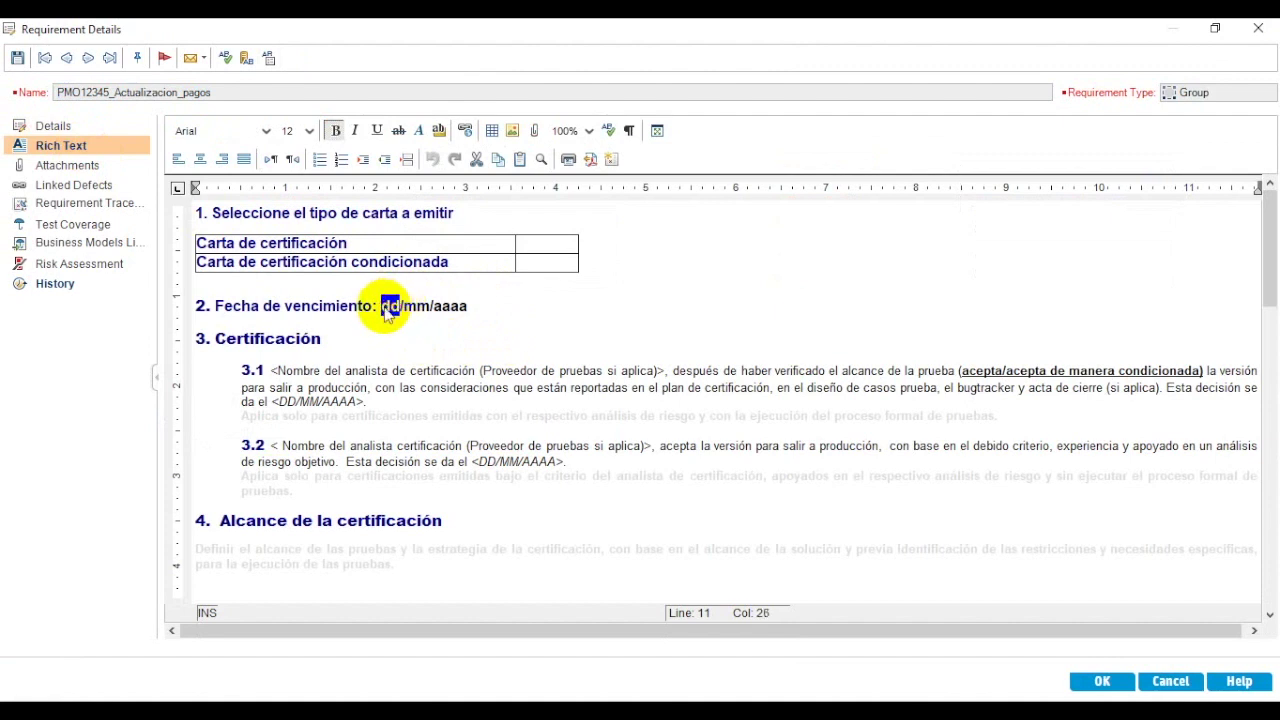
{"action": "type", "text": "0"}
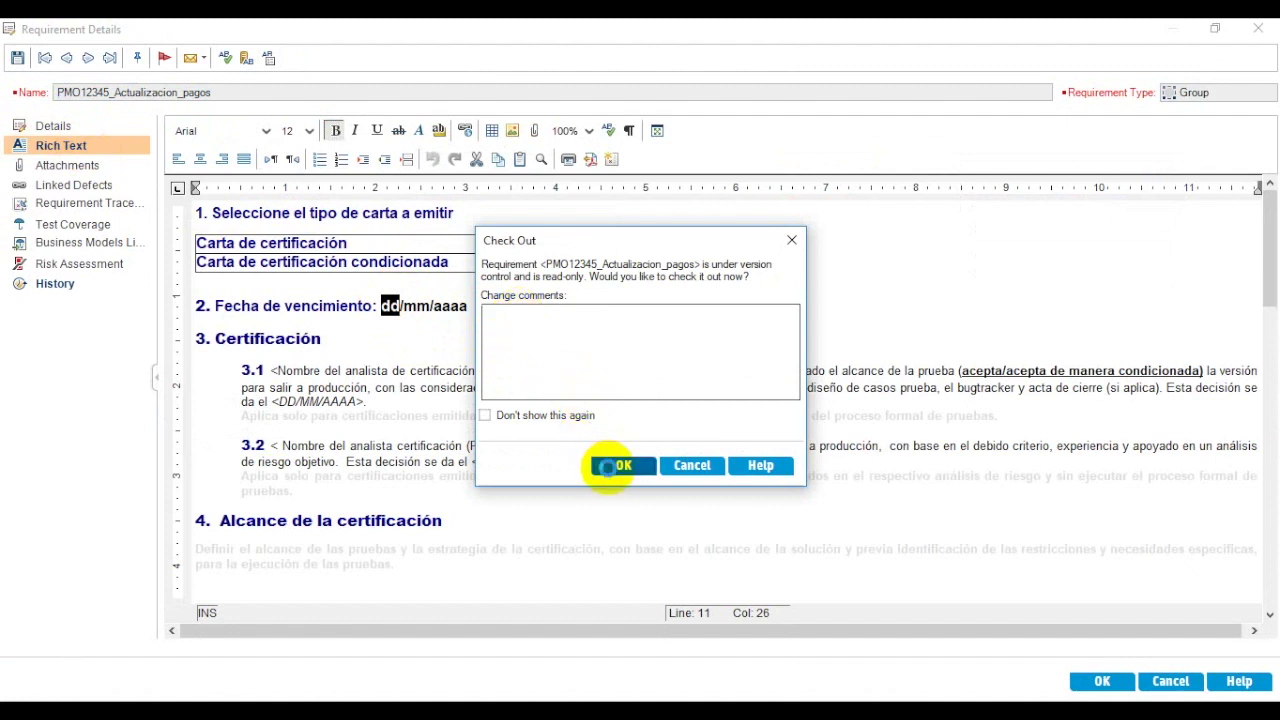
{"action": "left_click", "coordinate": [610, 466]}
{"action": "type", "text": "1"}
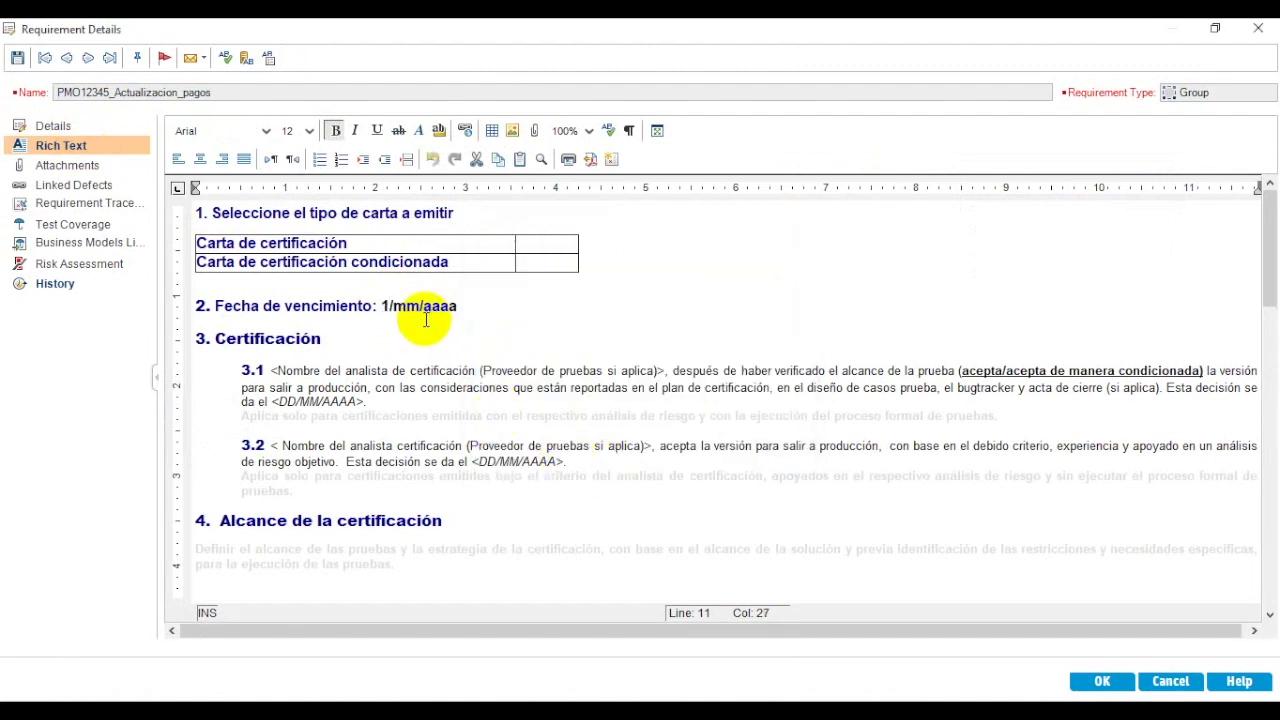
{"action": "type", "text": "0"}
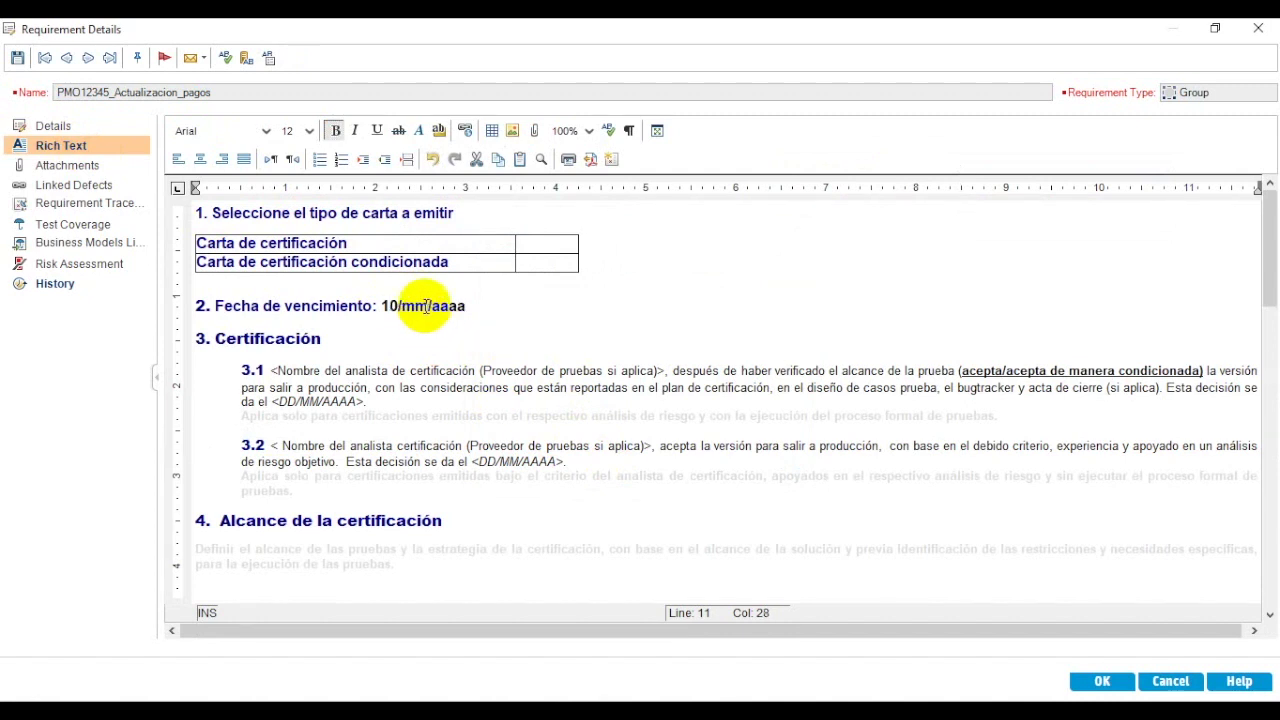
{"action": "left_click_drag", "start_coordinate": [424, 306], "coordinate": [408, 306]}
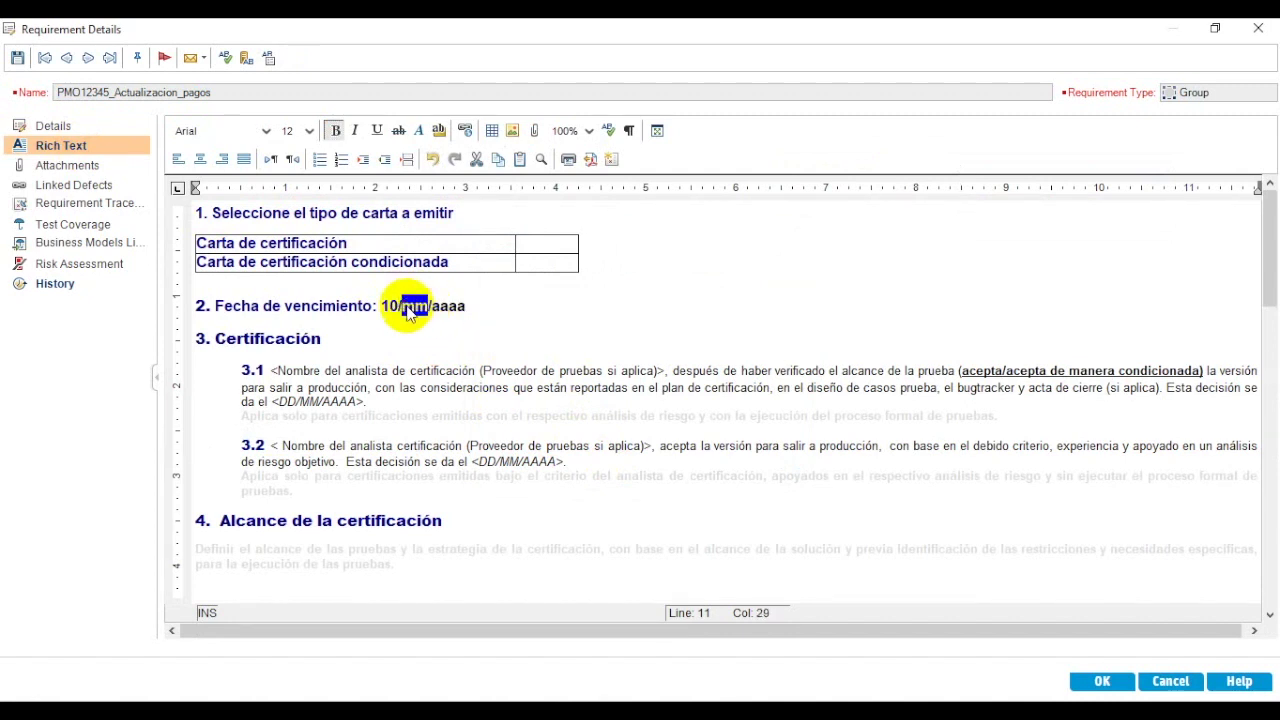
{"action": "type", "text": "05"}
{"action": "left_click_drag", "start_coordinate": [466, 306], "coordinate": [422, 307]}
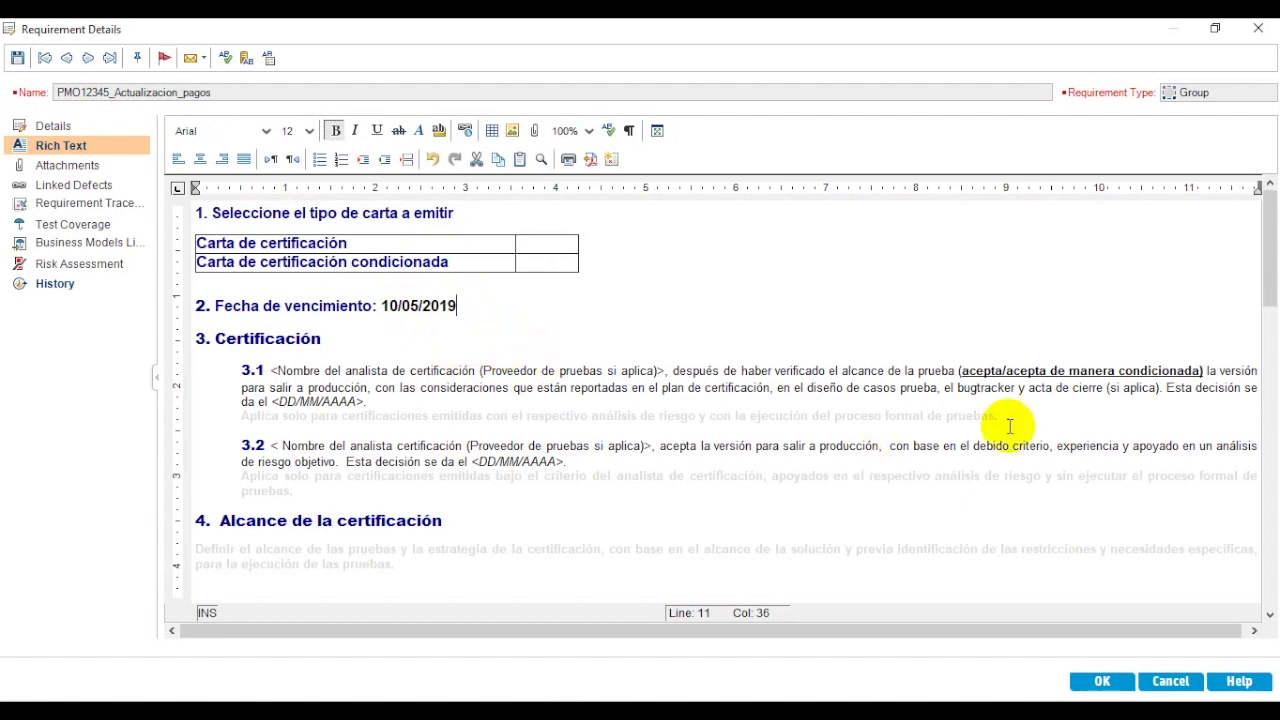
Look through the certification letter's sections, append "(Sprint1)" to the Fecha de vencimiento and save the requirement details
{"action": "left_click_drag", "start_coordinate": [1270, 290], "coordinate": [1264, 250]}
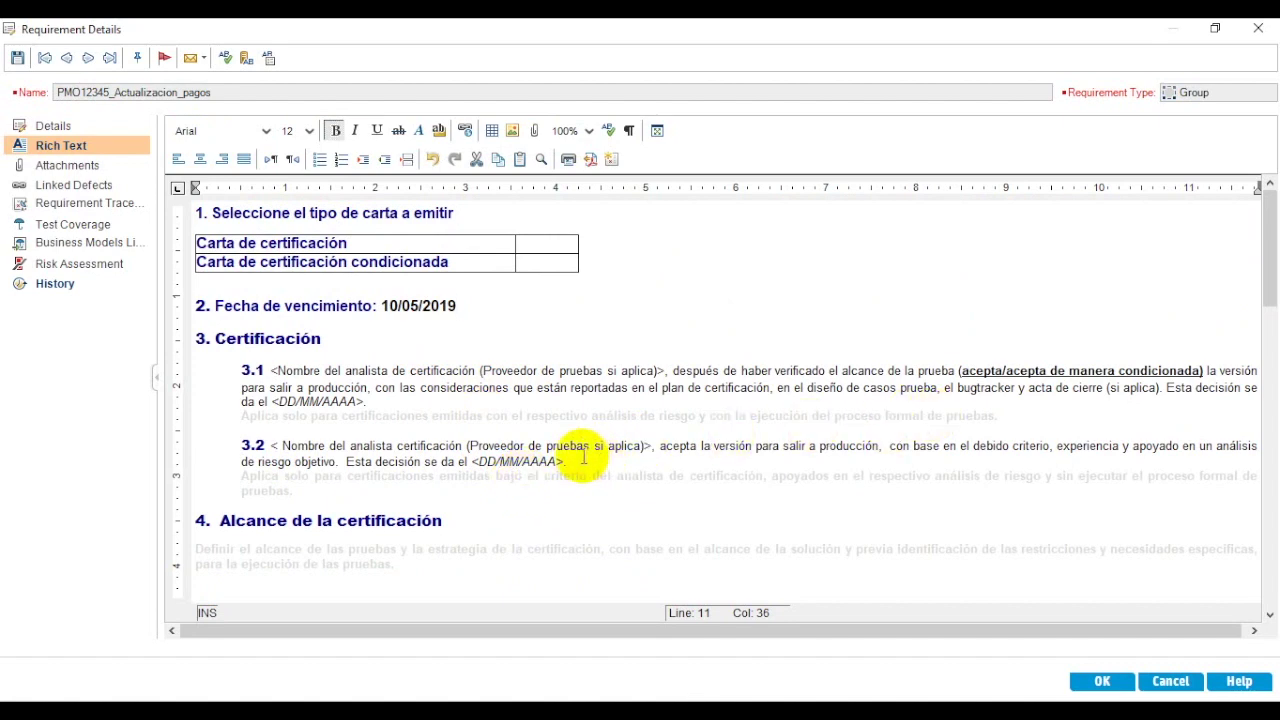
{"action": "left_click_drag", "start_coordinate": [1266, 277], "coordinate": [1262, 410]}
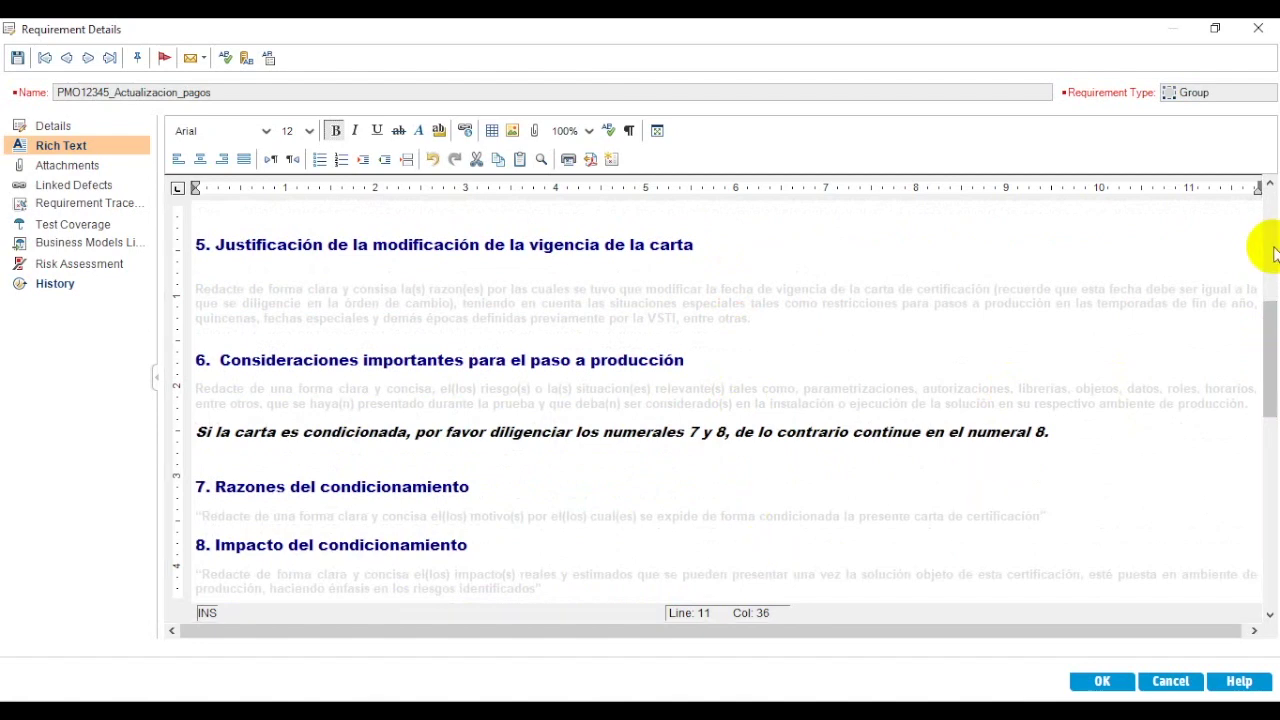
{"action": "left_click_drag", "start_coordinate": [1271, 355], "coordinate": [1266, 214]}
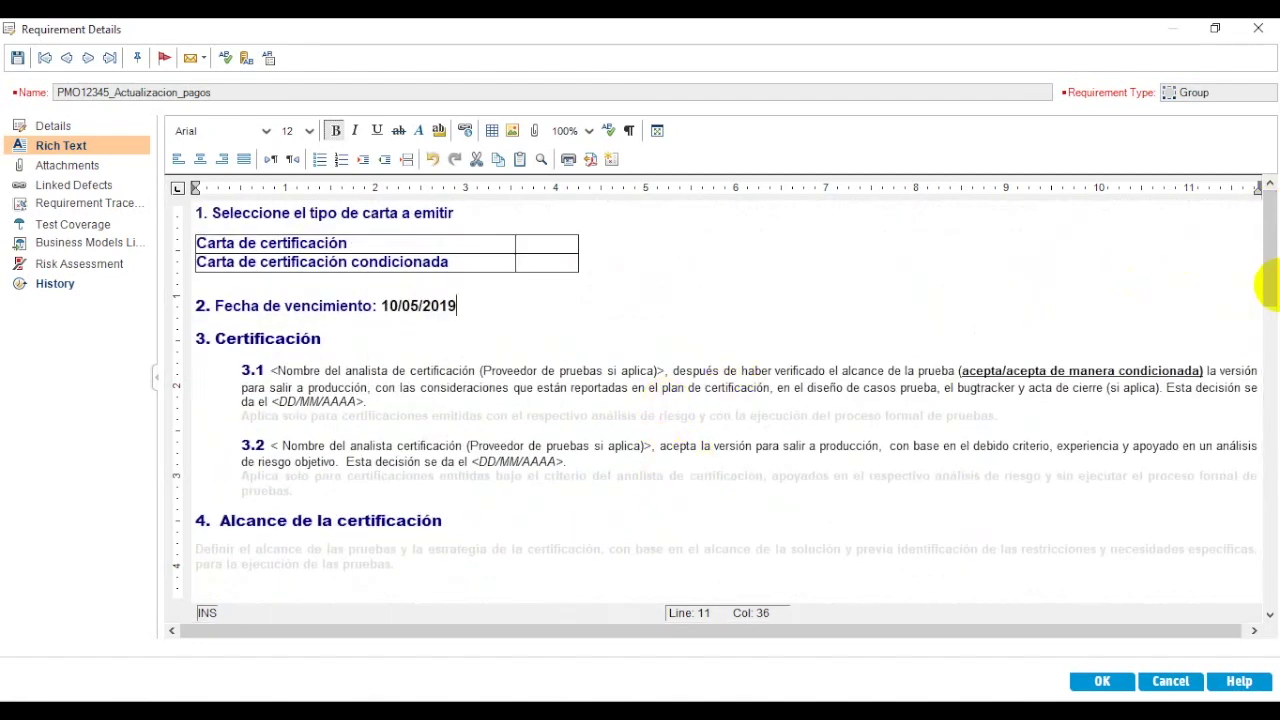
{"action": "left_click", "coordinate": [1257, 228]}
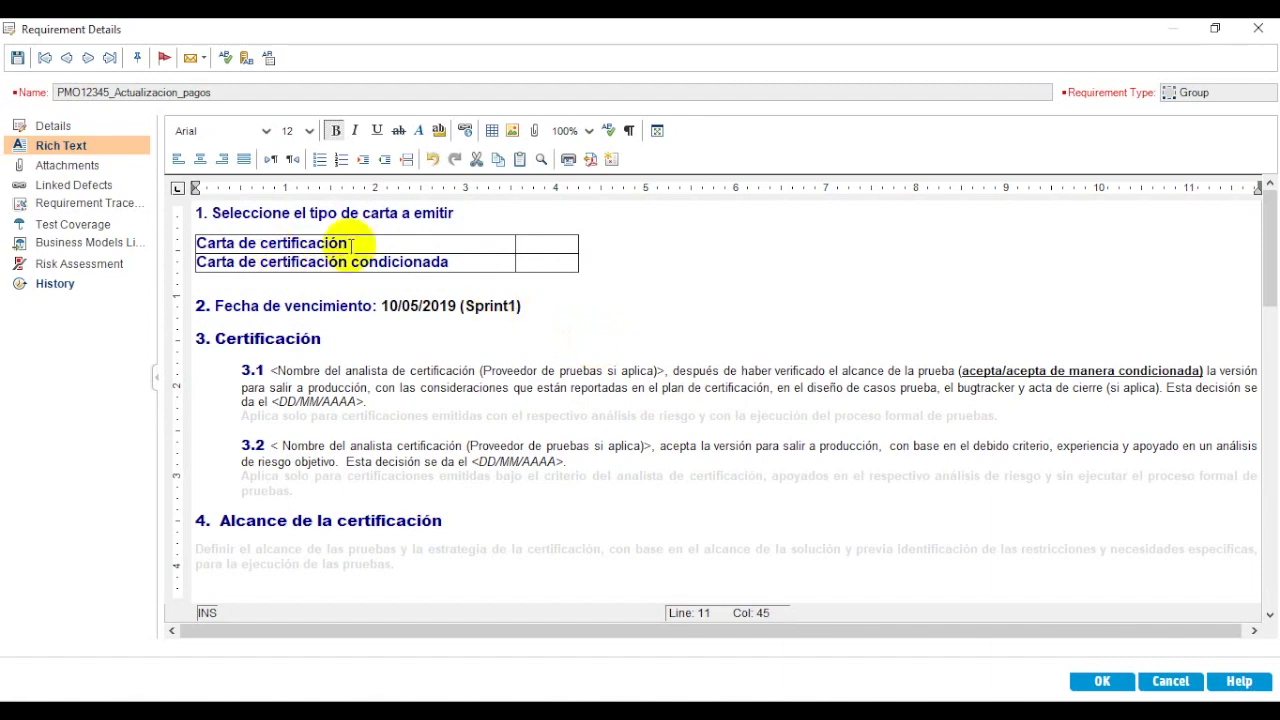
{"action": "left_click", "coordinate": [1106, 690]}
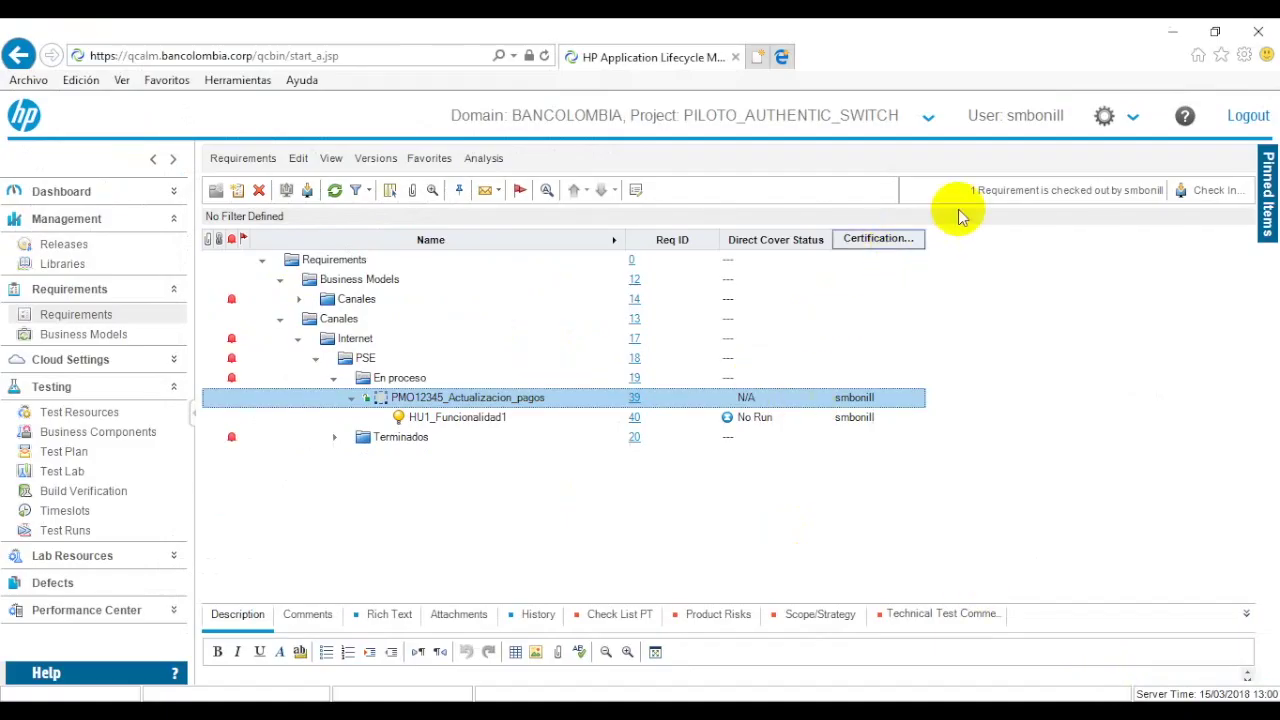
Check in the PMO12345_Actualizacion_pagos requirement with the change comment "Carta Cert Sprin1"
{"action": "left_click", "coordinate": [308, 191]}
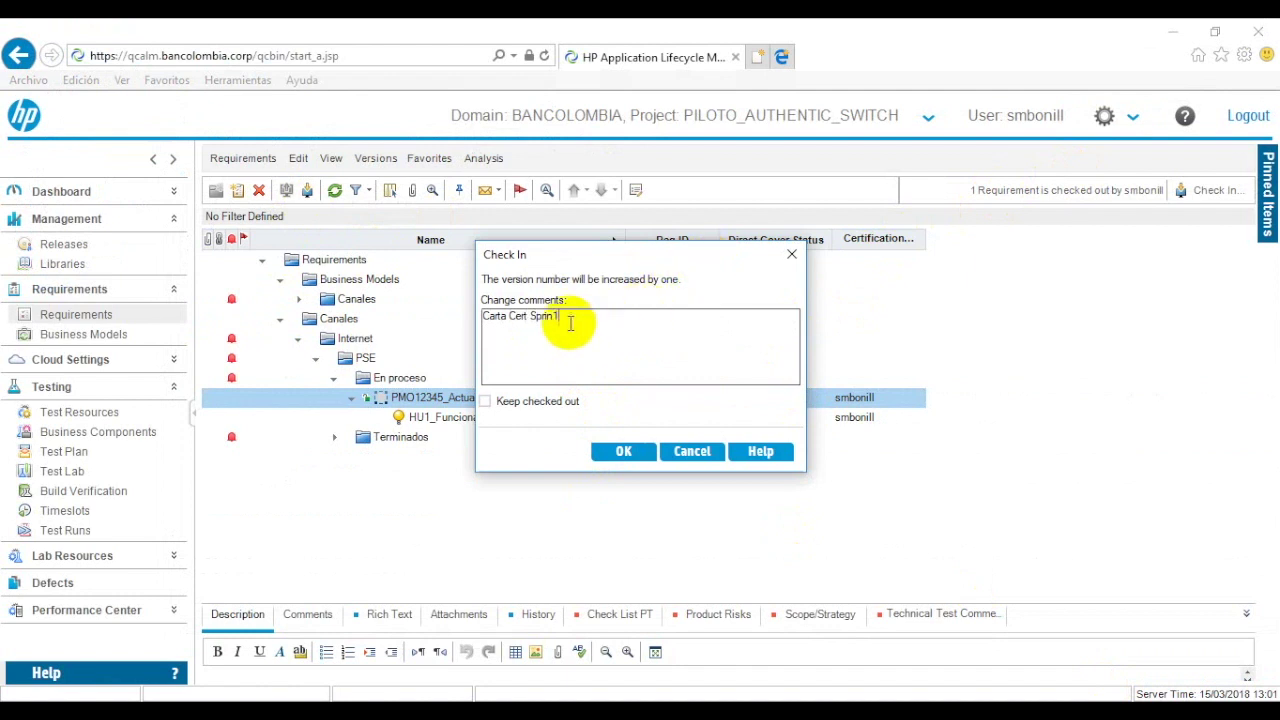
{"action": "left_click_drag", "start_coordinate": [563, 318], "coordinate": [488, 318]}
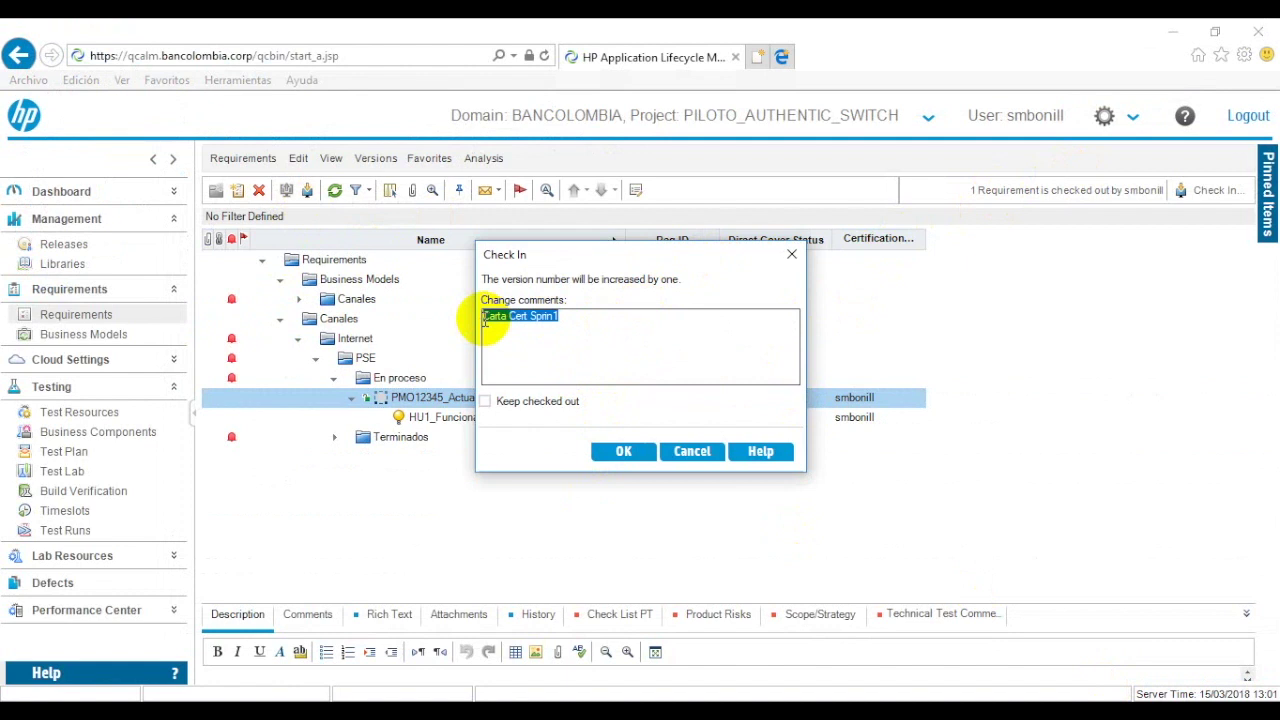
{"action": "left_click", "coordinate": [616, 451]}
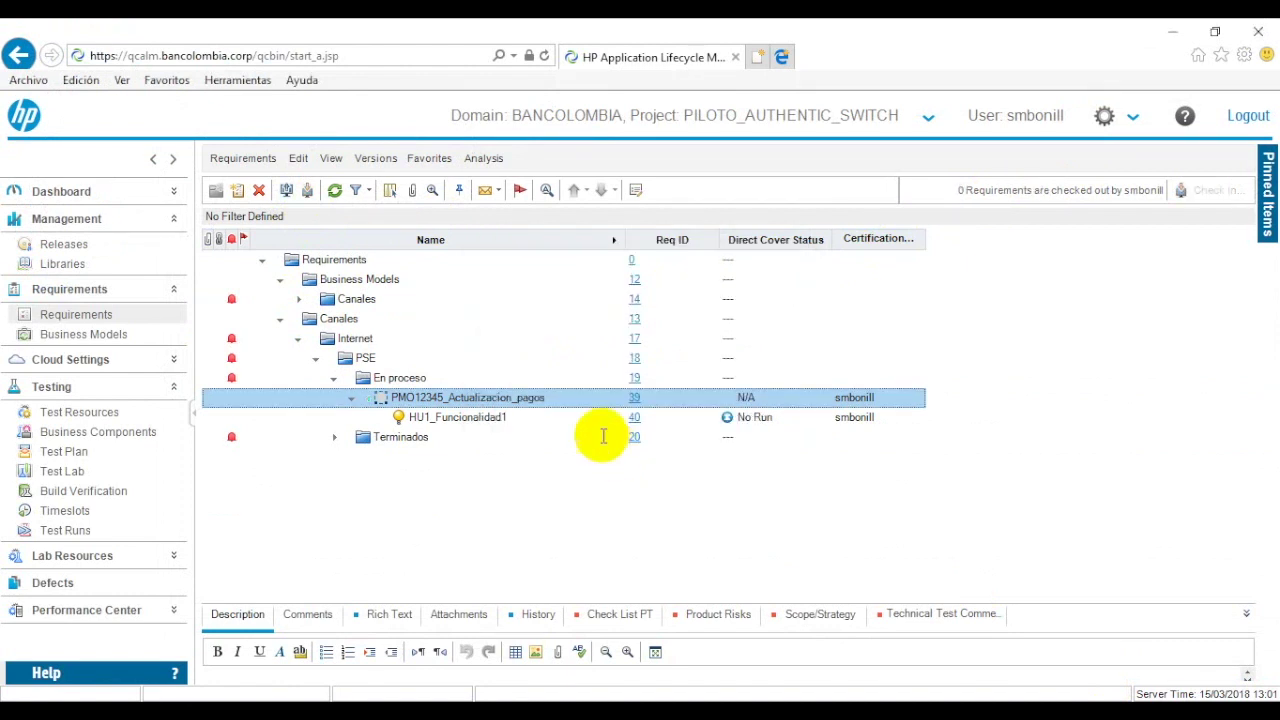
Check out the PMO12345_Actualizacion_pagos requirement from its certification letter and change the sprint label beside the Fecha de vencimiento to Sprint2
{"action": "left_click", "coordinate": [638, 190]}
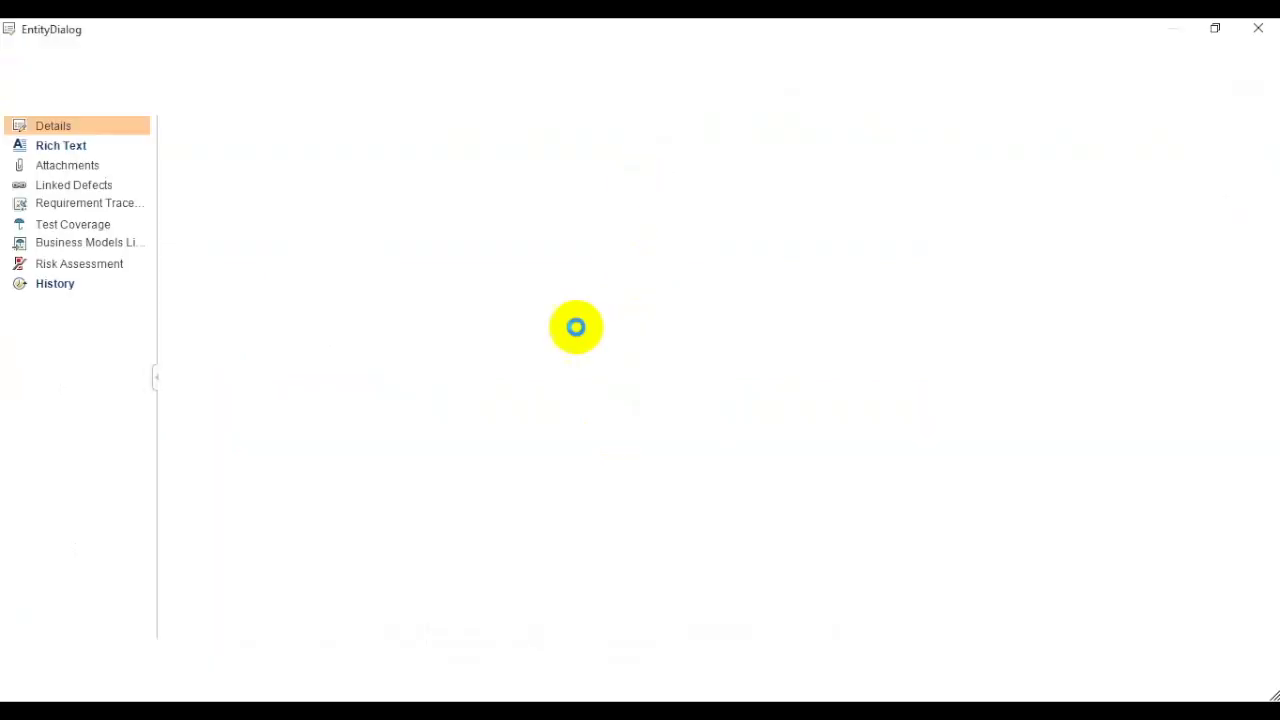
{"action": "left_click", "coordinate": [62, 146]}
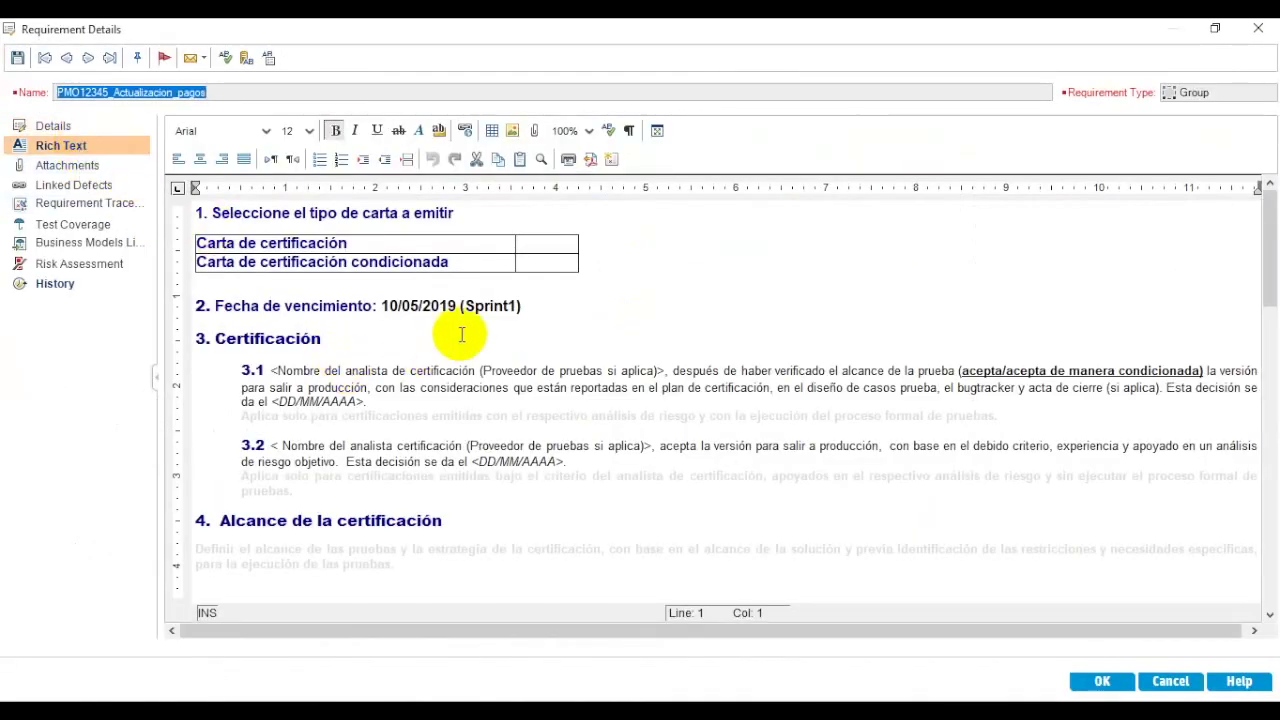
{"action": "left_click", "coordinate": [519, 306]}
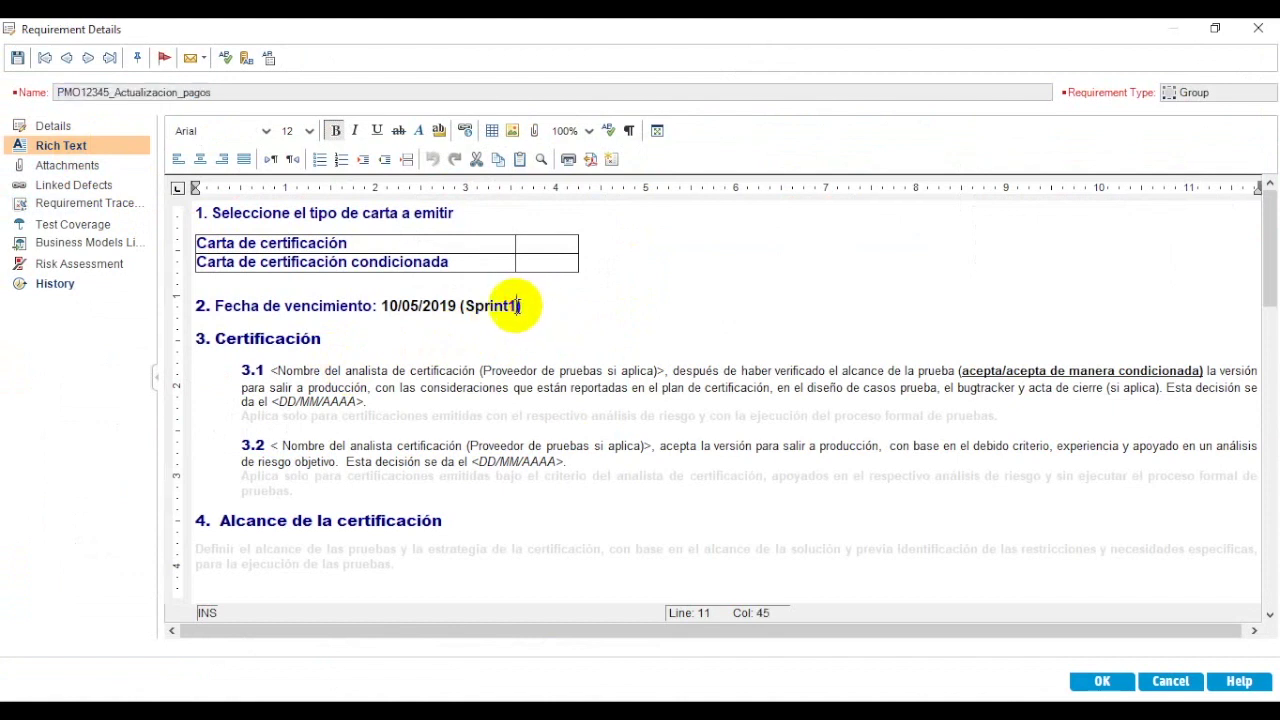
{"action": "left_click", "coordinate": [602, 470]}
{"action": "key", "text": "BackSpace"}
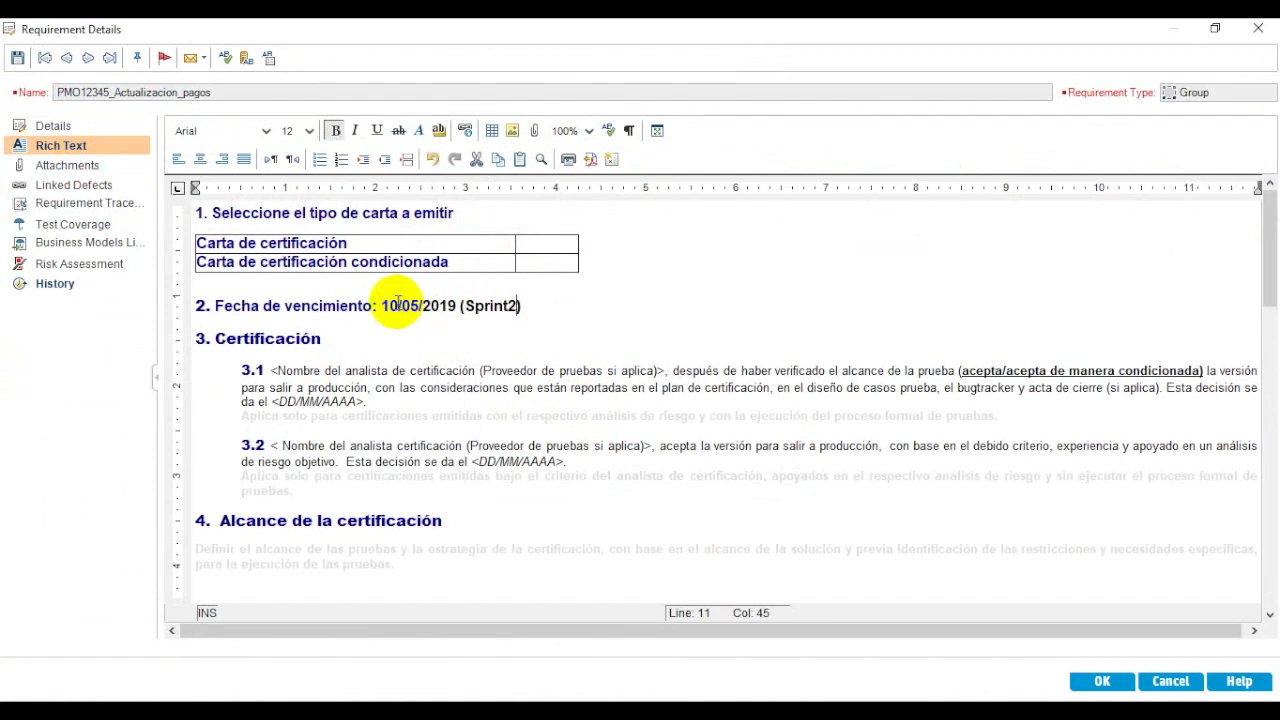
Set the letter's Fecha de vencimiento to 10/09/2019 and check in the requirement with the change comment "Carta Cert Sprin2"
{"action": "left_click_drag", "start_coordinate": [392, 305], "coordinate": [385, 305]}
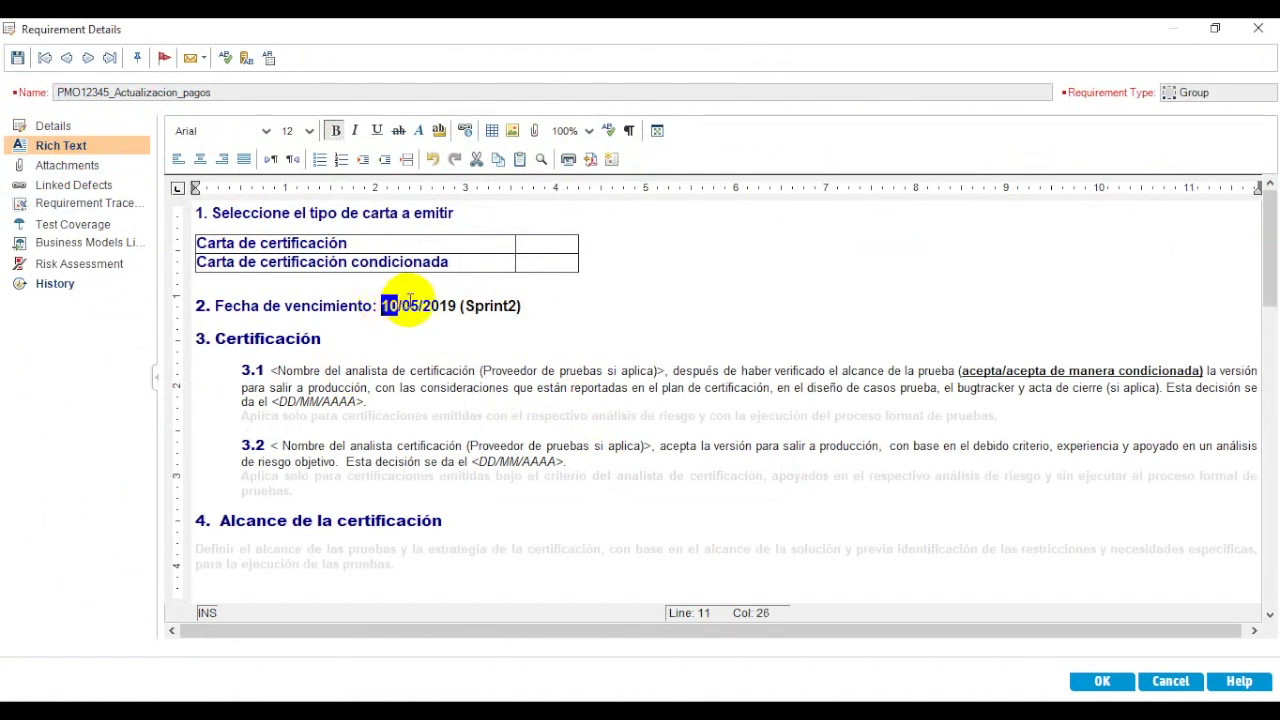
{"action": "left_click", "coordinate": [414, 308]}
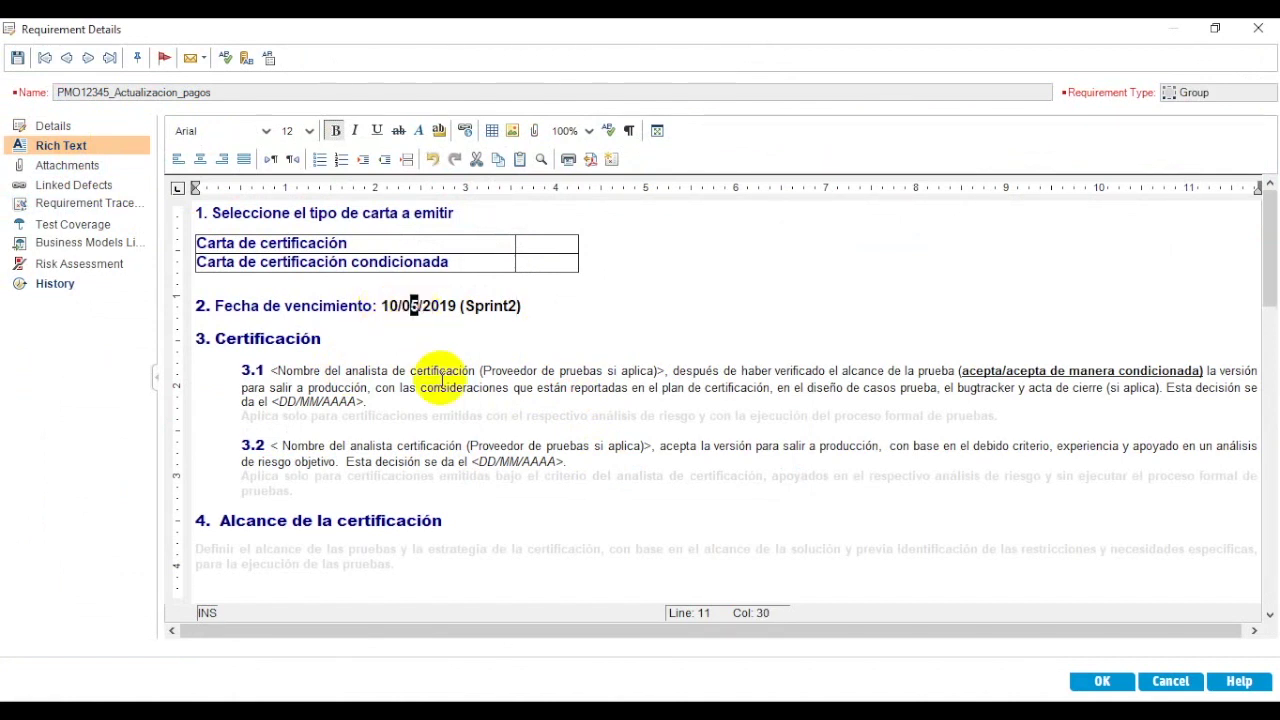
{"action": "key", "text": "Delete"}
{"action": "type", "text": "9"}
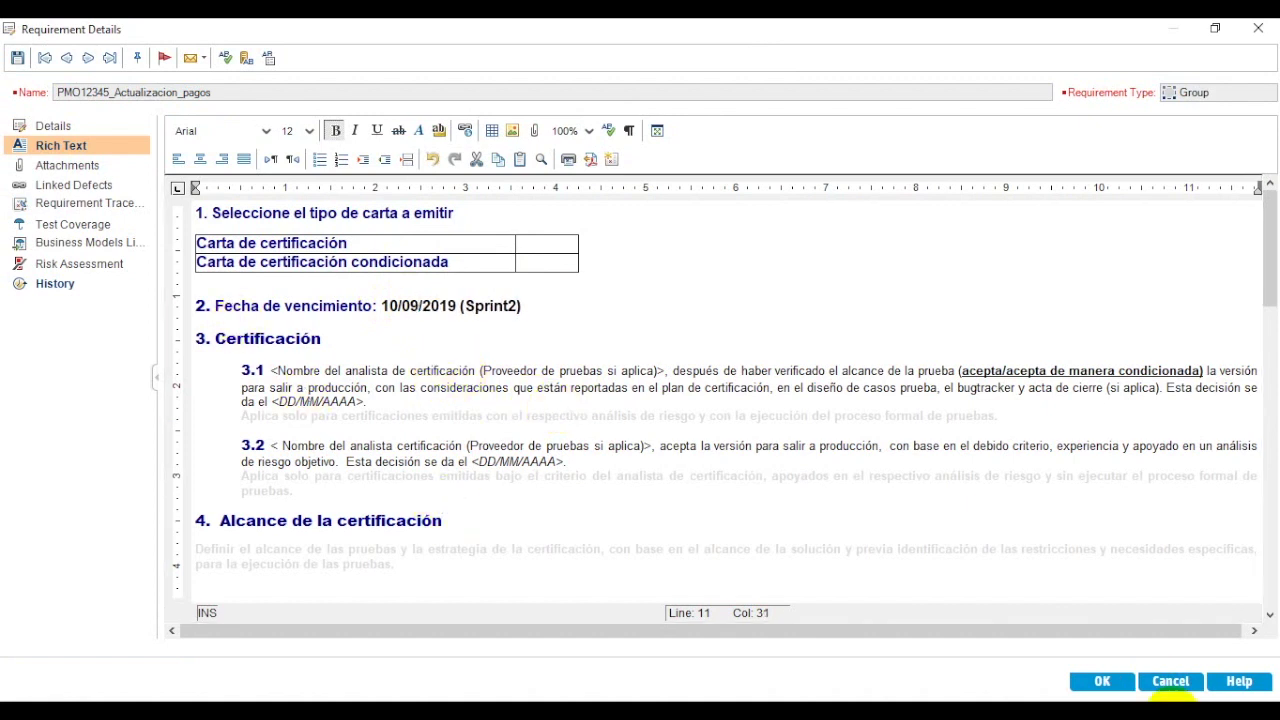
{"action": "left_click", "coordinate": [1103, 682]}
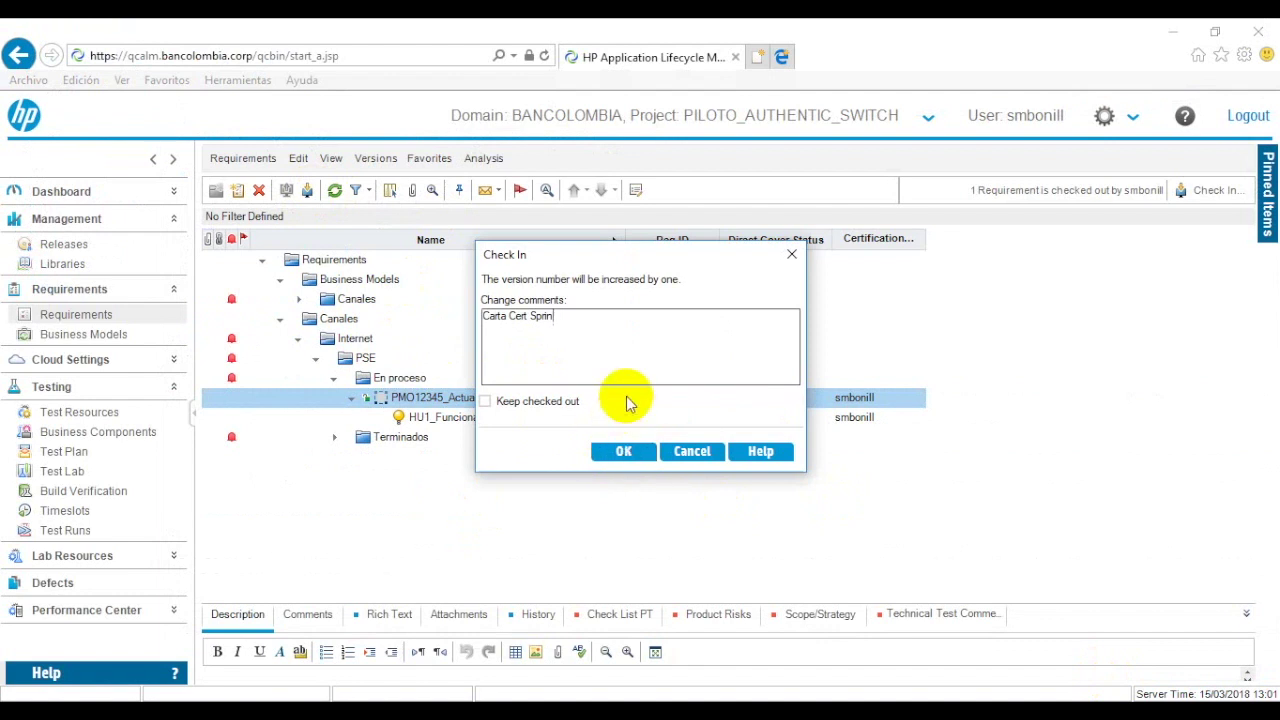
{"action": "left_click", "coordinate": [609, 451]}
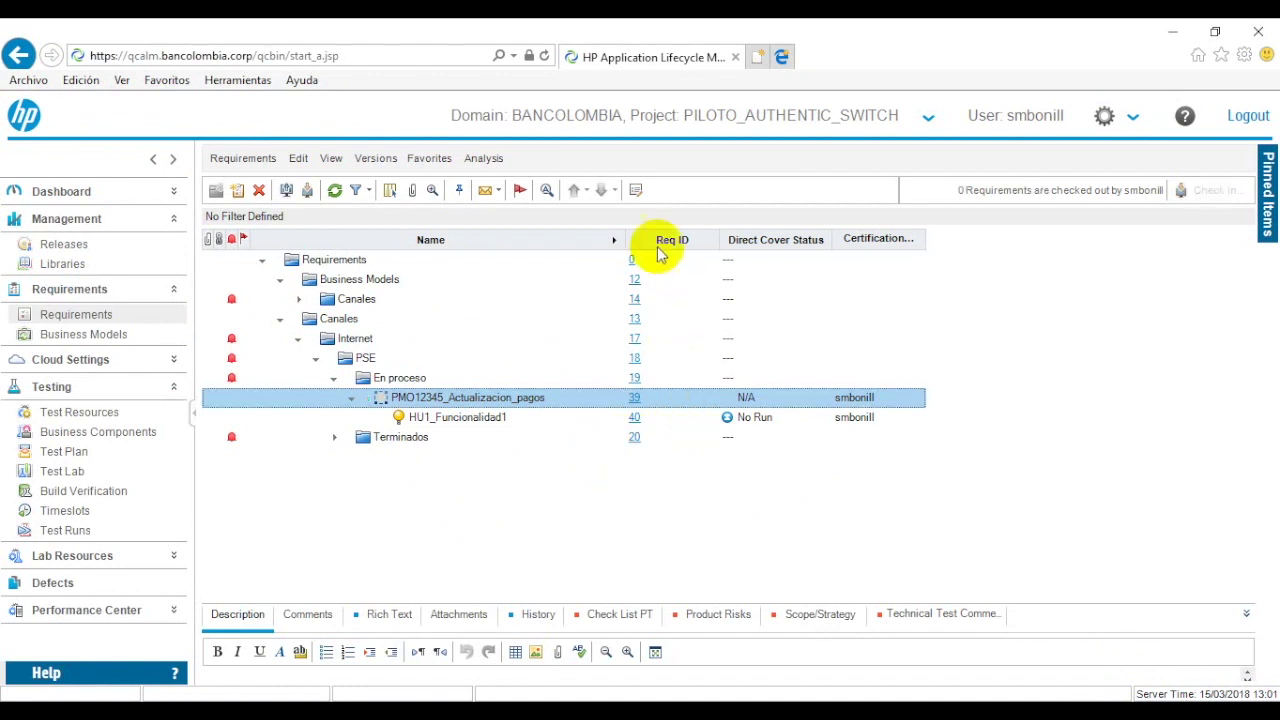
Reopen the requirement details and review the current Check List PT and the certification letter's Fecha de vencimiento
{"action": "left_click", "coordinate": [636, 191]}
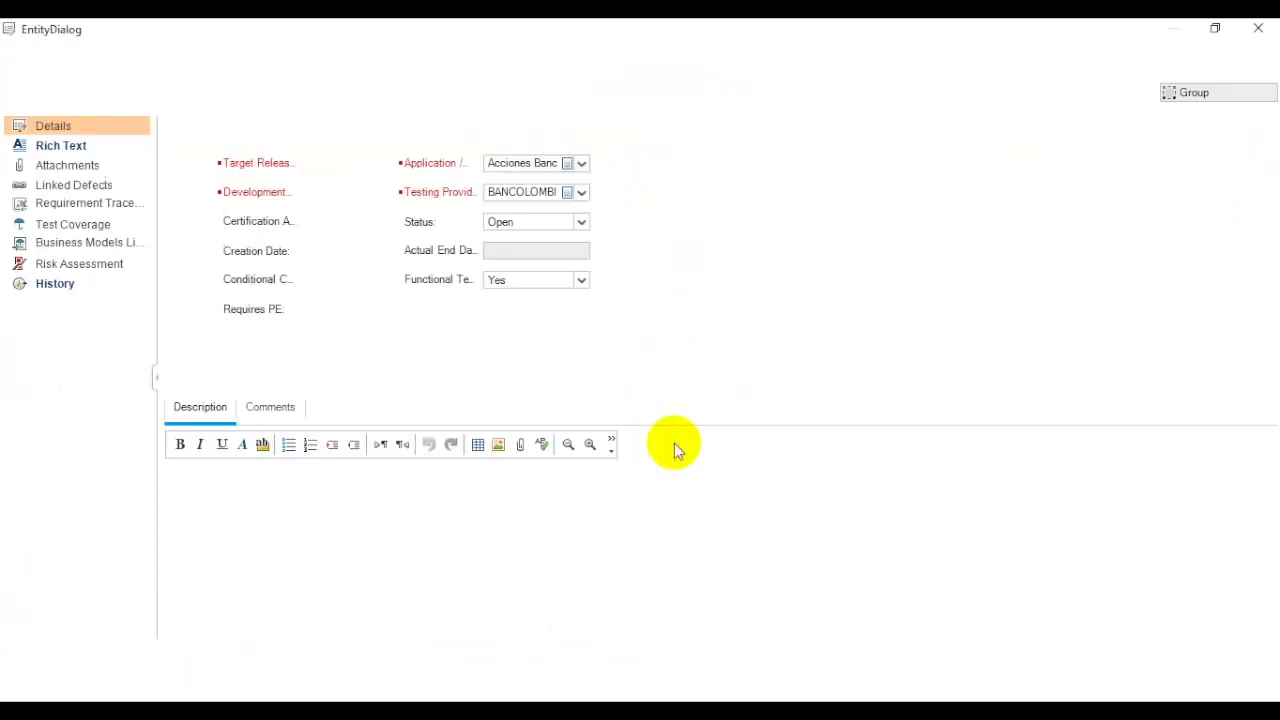
{"action": "left_click", "coordinate": [264, 126]}
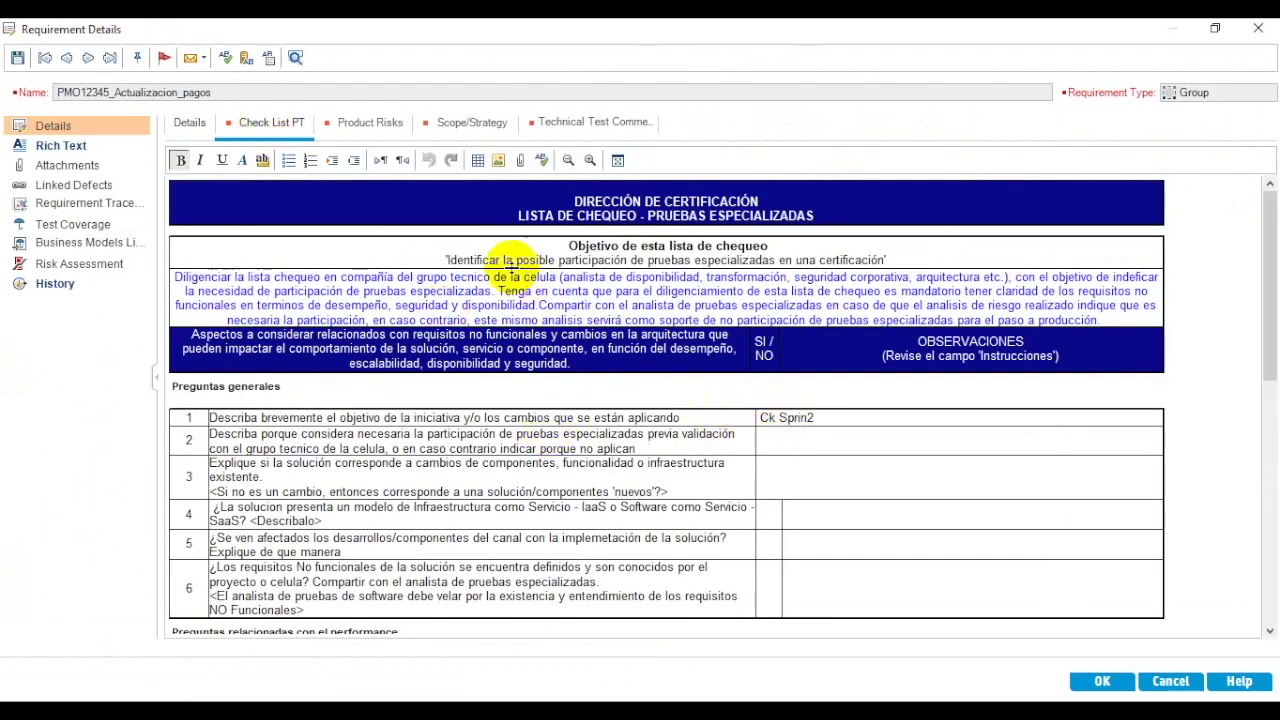
{"action": "left_click", "coordinate": [70, 145]}
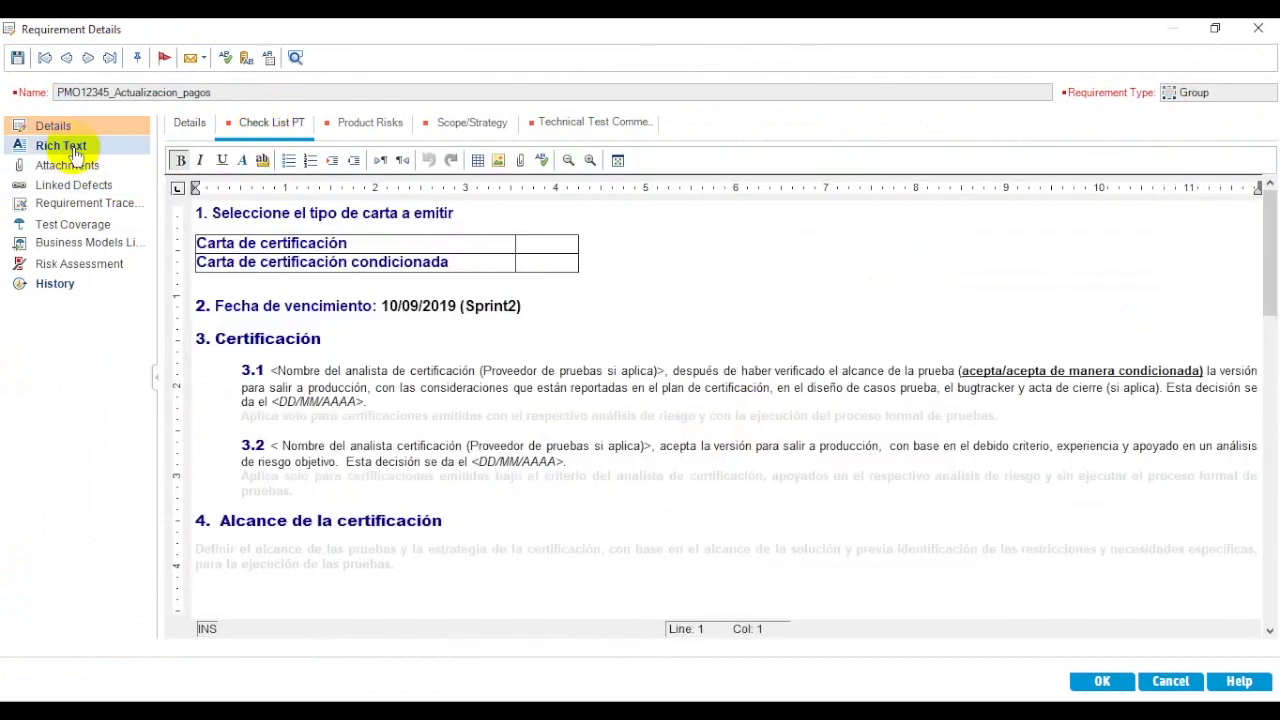
{"action": "left_click", "coordinate": [520, 306]}
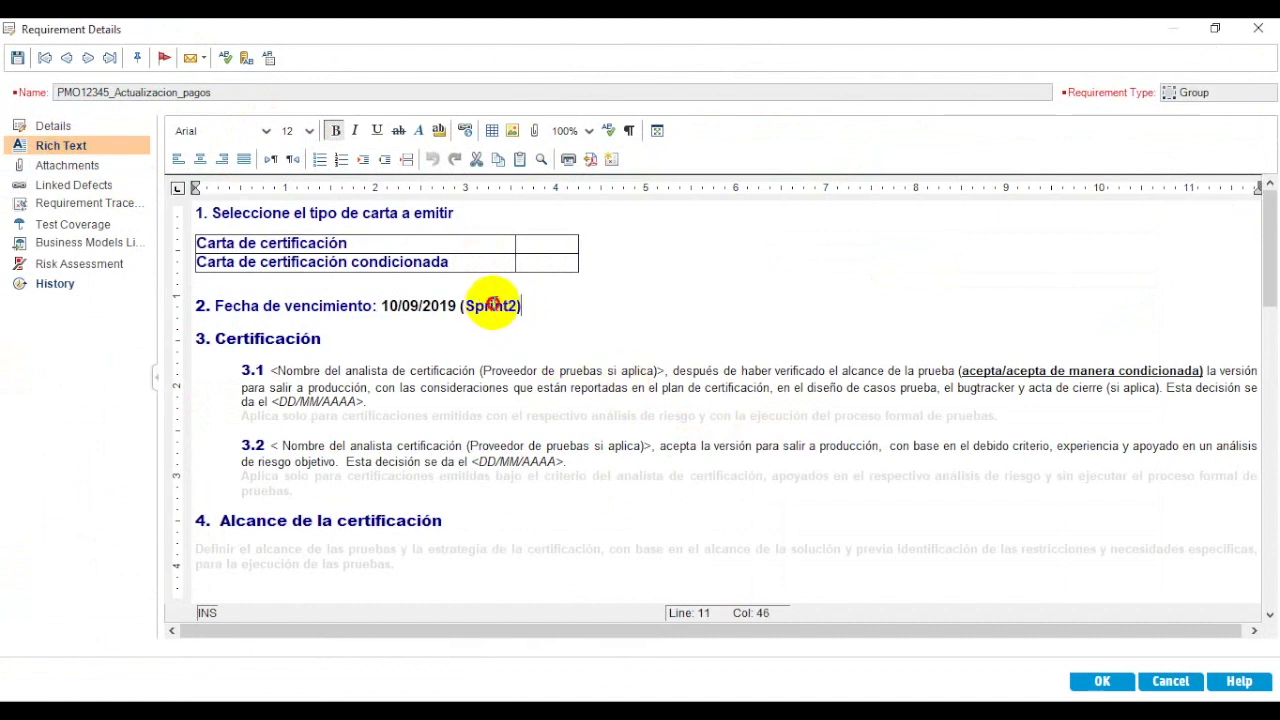
Review the change comments of versions 5 and 6 in the requirement's version history
{"action": "left_click", "coordinate": [56, 283]}
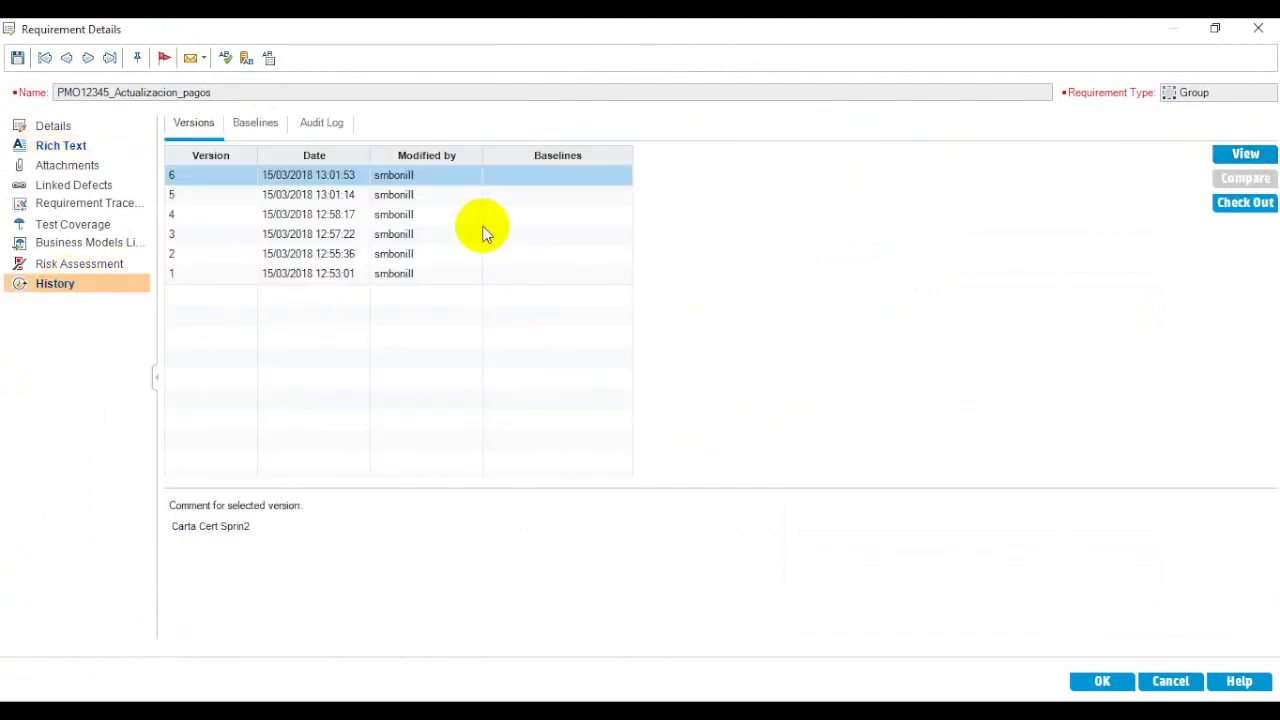
{"action": "left_click", "coordinate": [408, 196]}
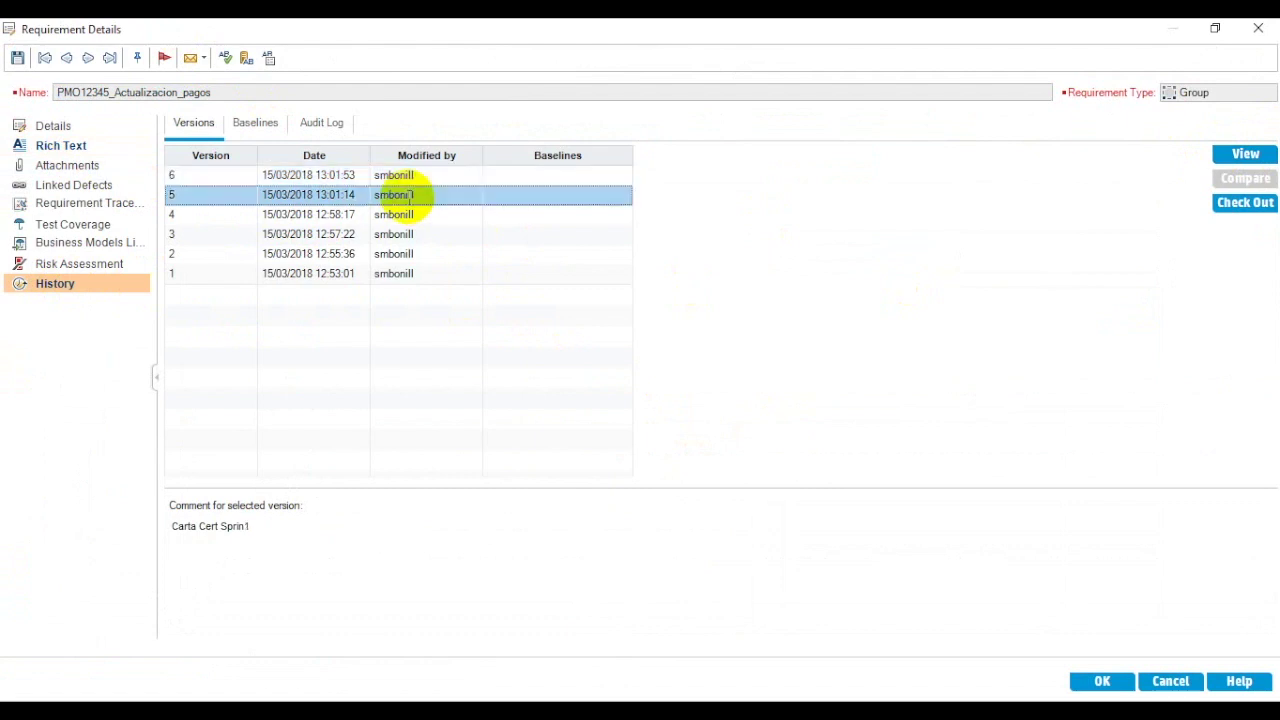
{"action": "left_click", "coordinate": [254, 530]}
{"action": "left_click", "coordinate": [185, 535]}
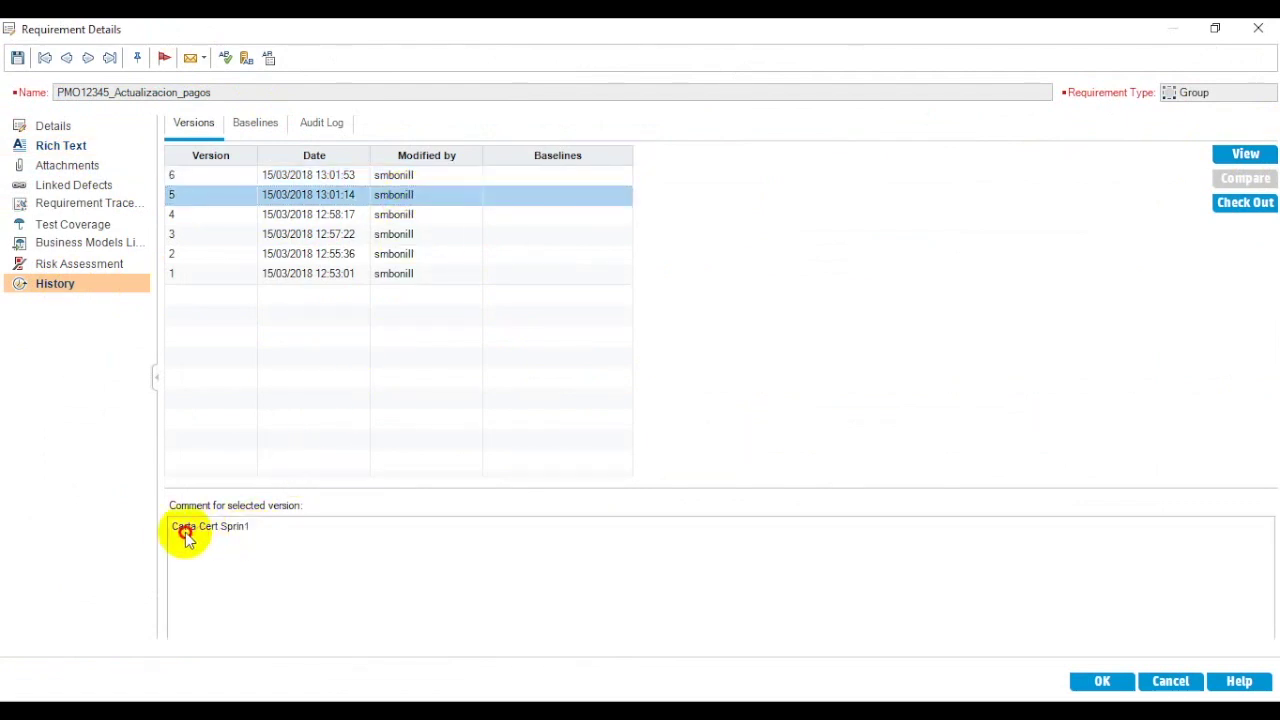
{"action": "left_click", "coordinate": [389, 180]}
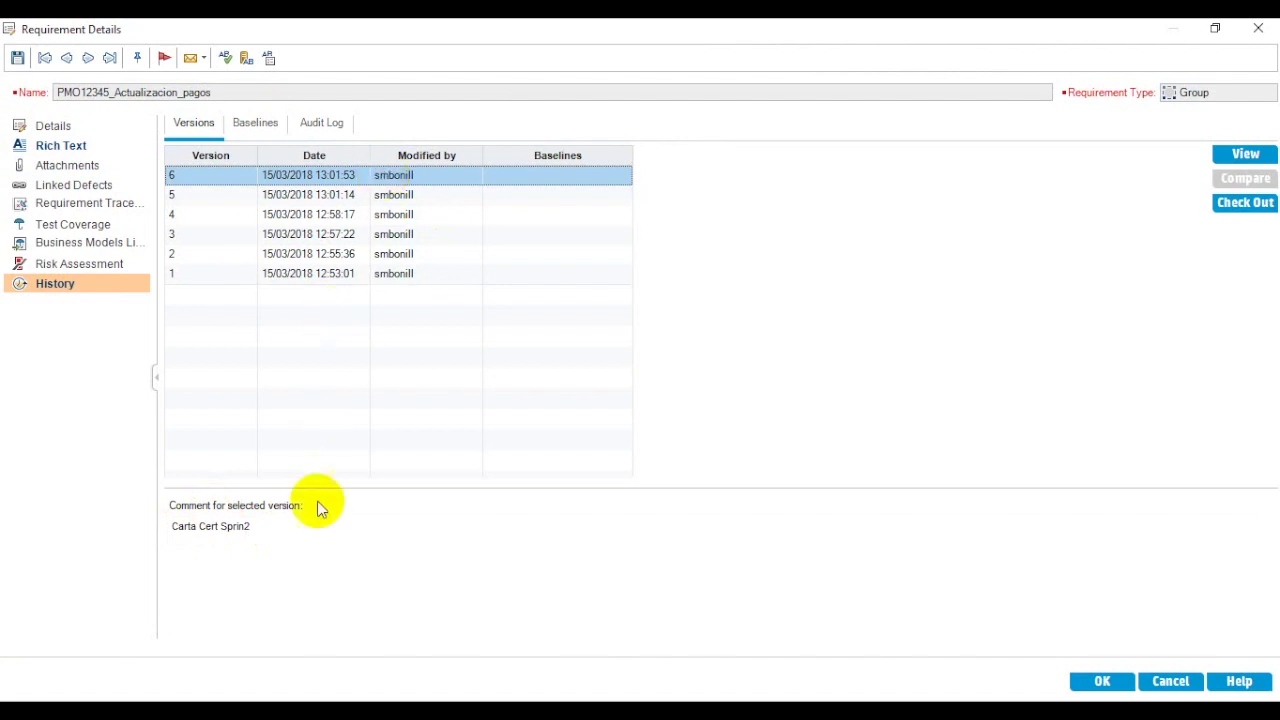
{"action": "left_click", "coordinate": [241, 538]}
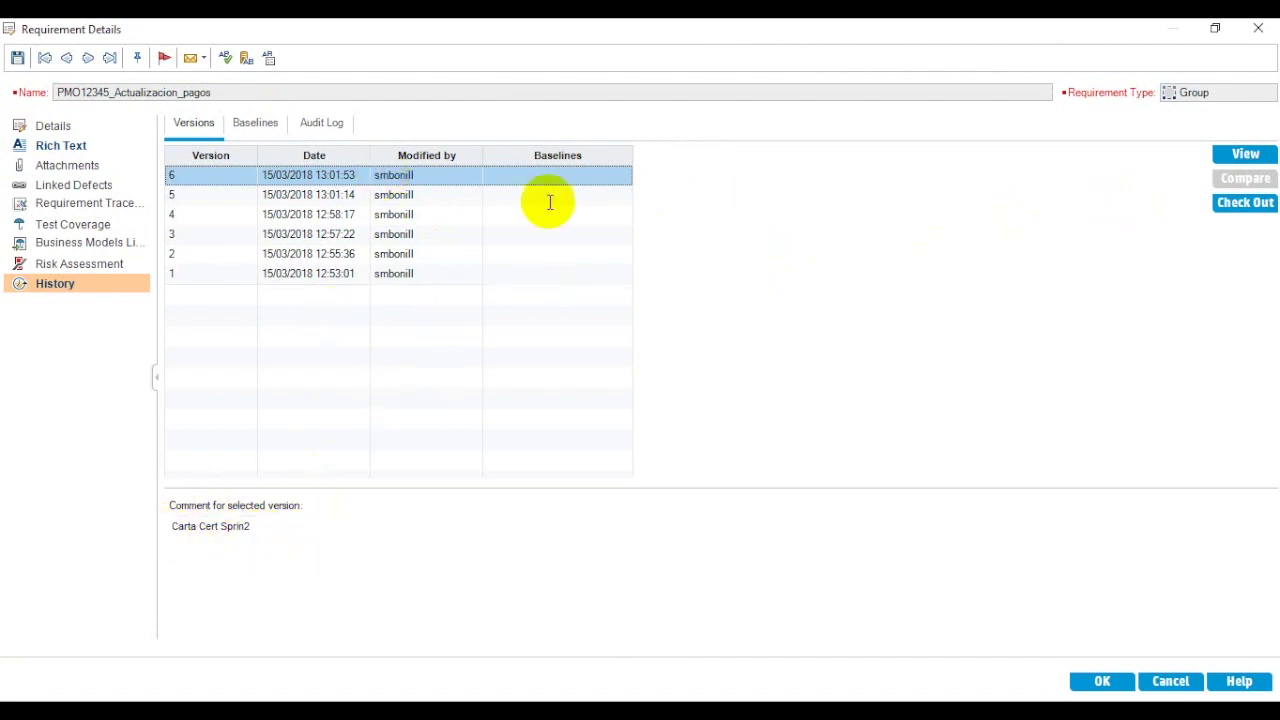
View version 5 of the requirement, inspect its certification letter's Fecha de vencimiento and close the version
{"action": "left_click", "coordinate": [470, 195]}
{"action": "left_click", "coordinate": [1232, 155]}
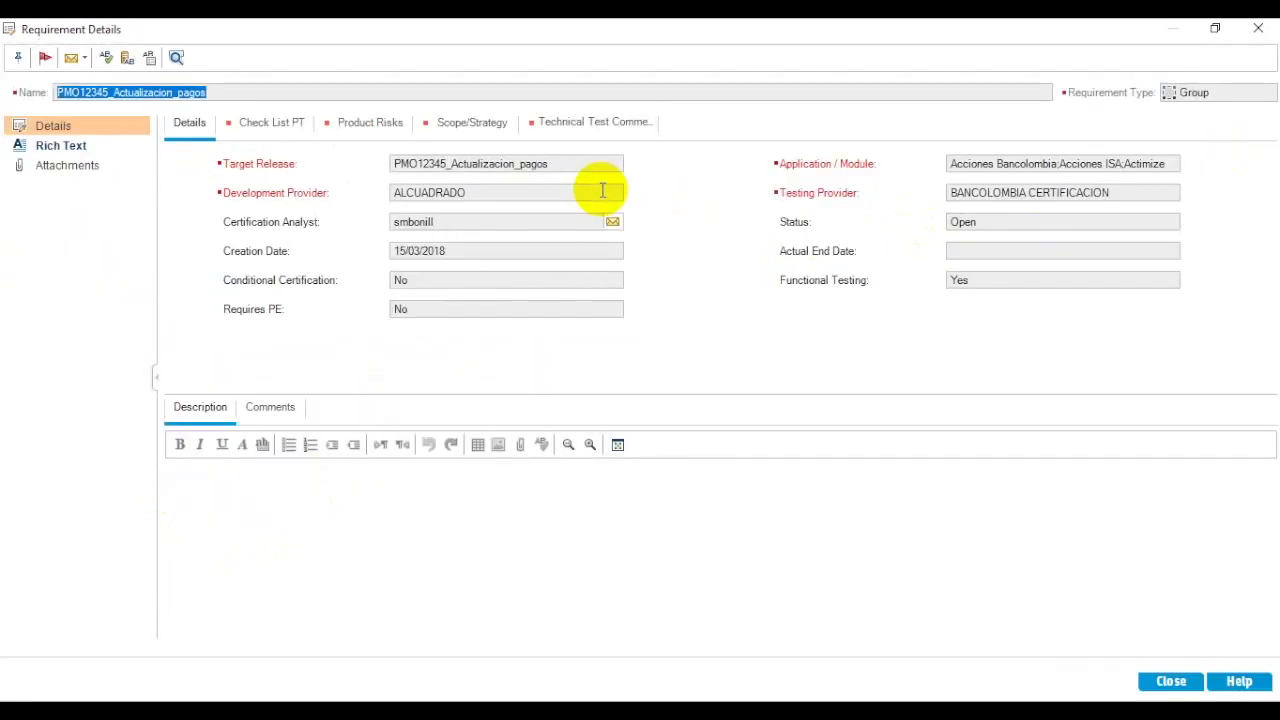
{"action": "left_click", "coordinate": [48, 142]}
{"action": "left_click", "coordinate": [523, 302]}
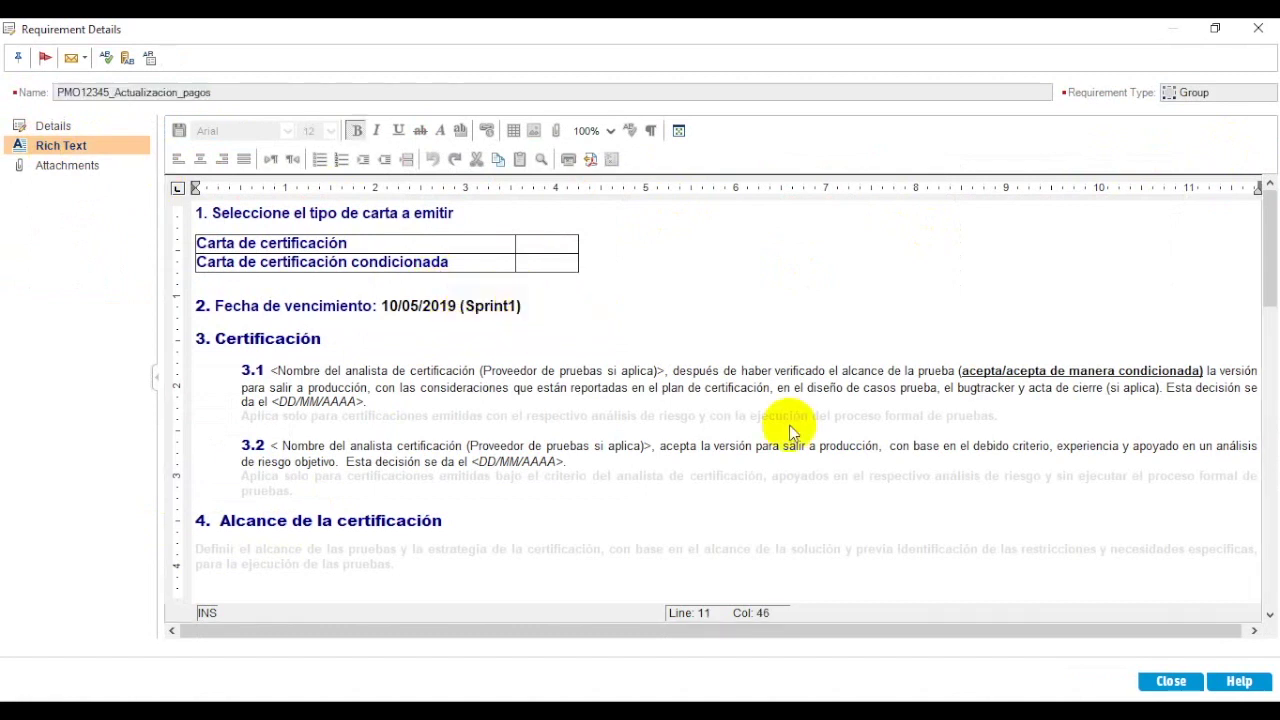
{"action": "left_click", "coordinate": [1171, 681]}
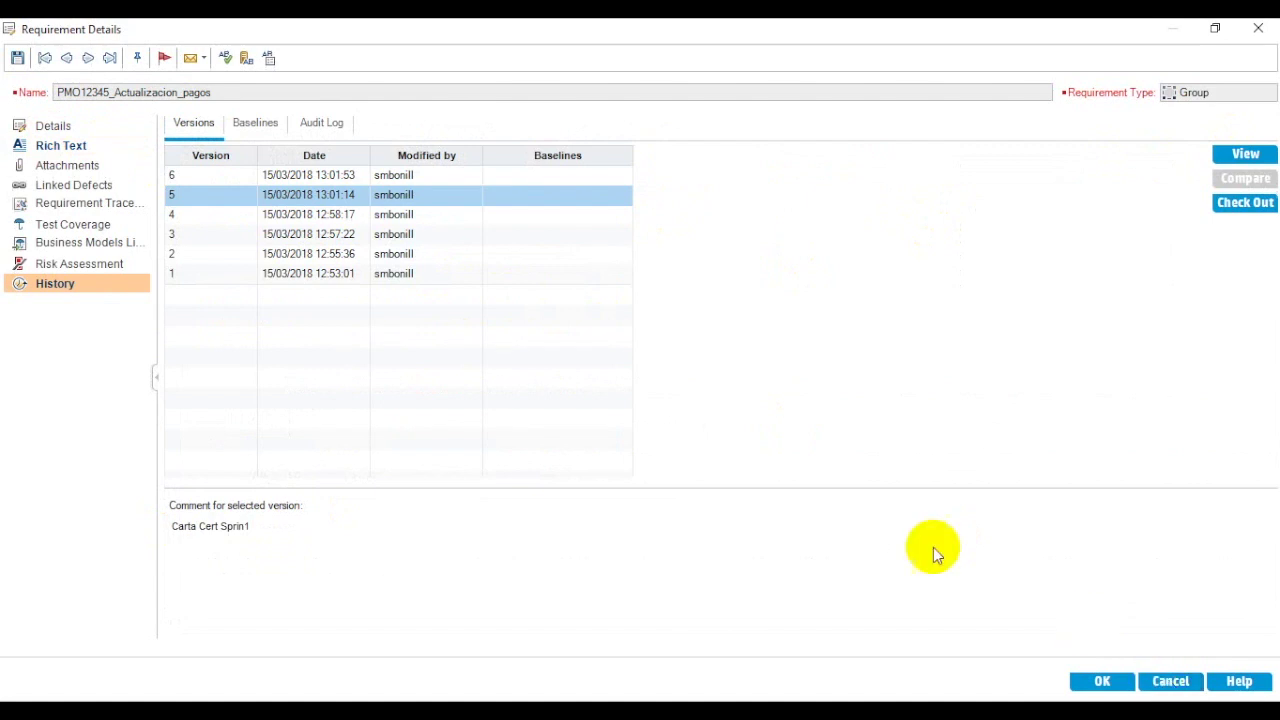
Compare versions 5 and 6 of the requirement in a maximized comparison window
{"action": "left_click", "coordinate": [355, 191]}
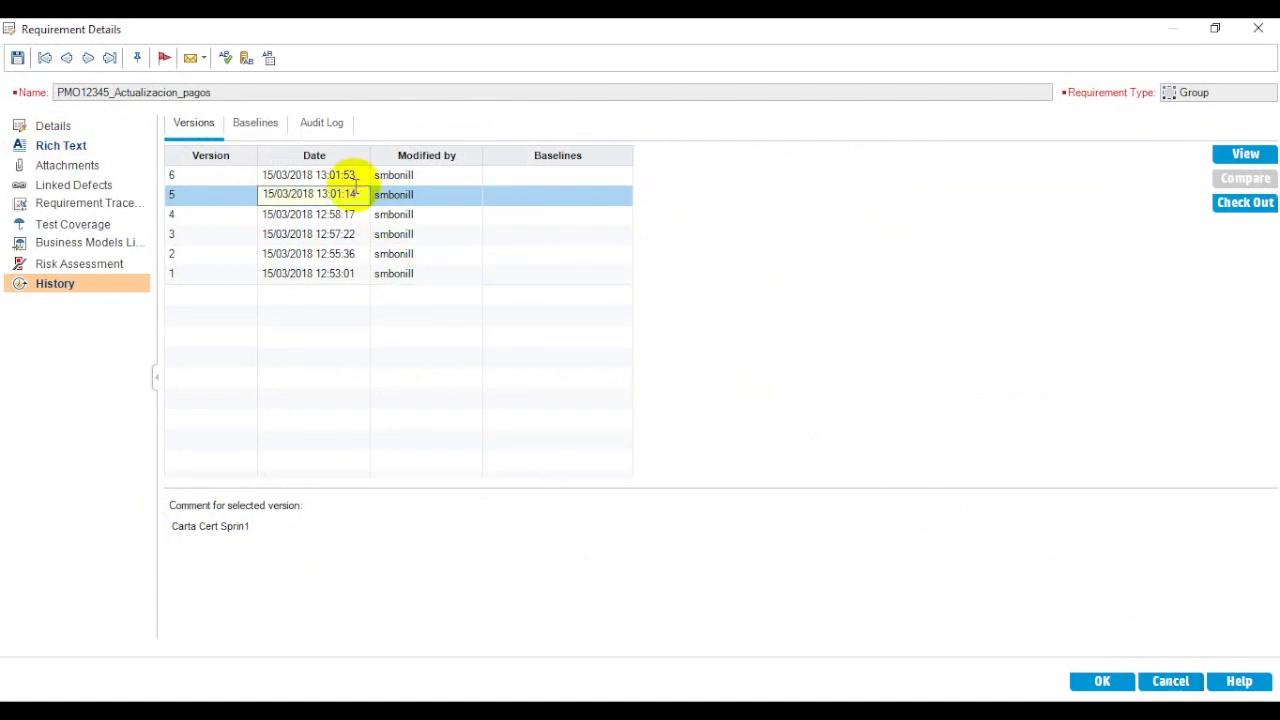
{"action": "left_click", "coordinate": [350, 176], "text": "ctrl"}
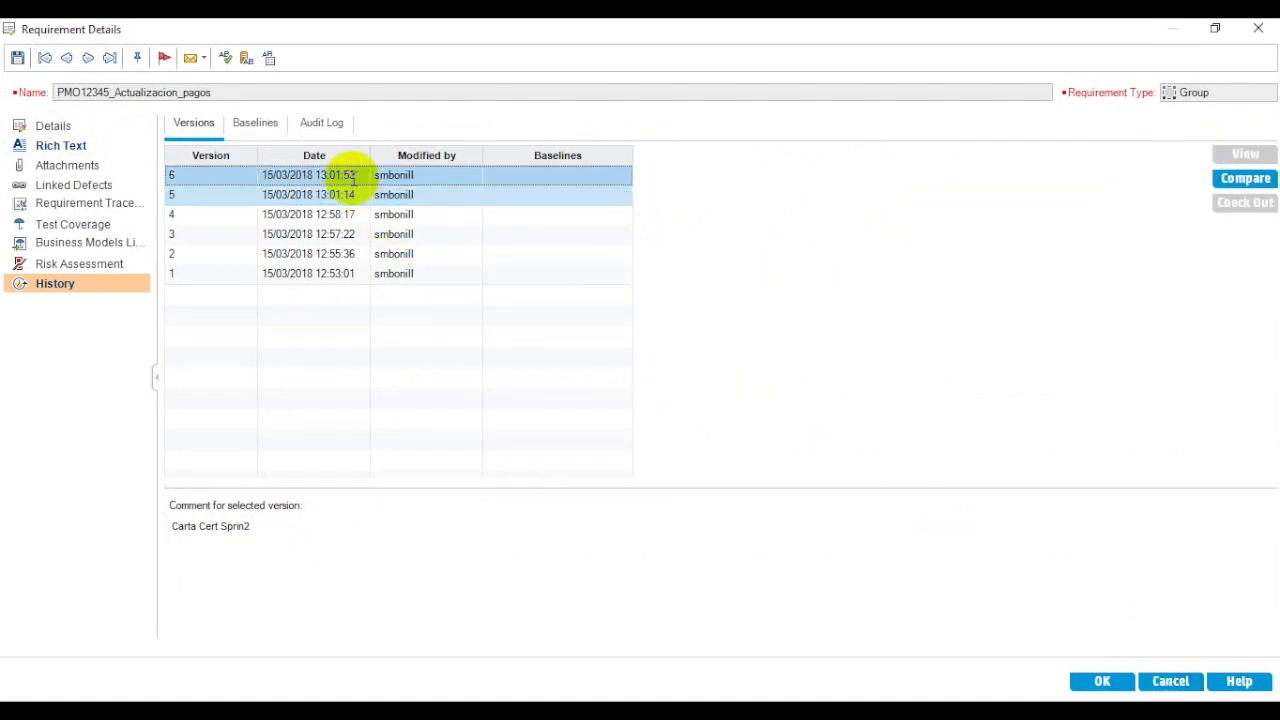
{"action": "left_click", "coordinate": [1228, 183]}
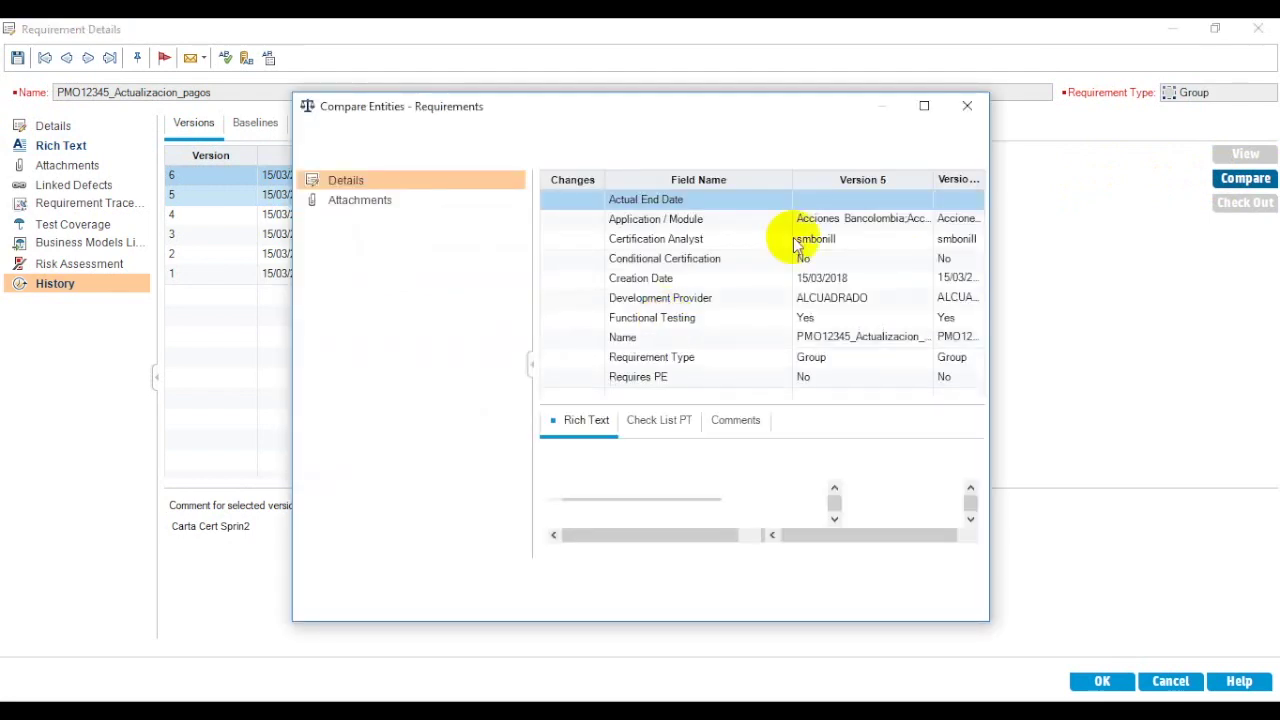
{"action": "left_click", "coordinate": [924, 105]}
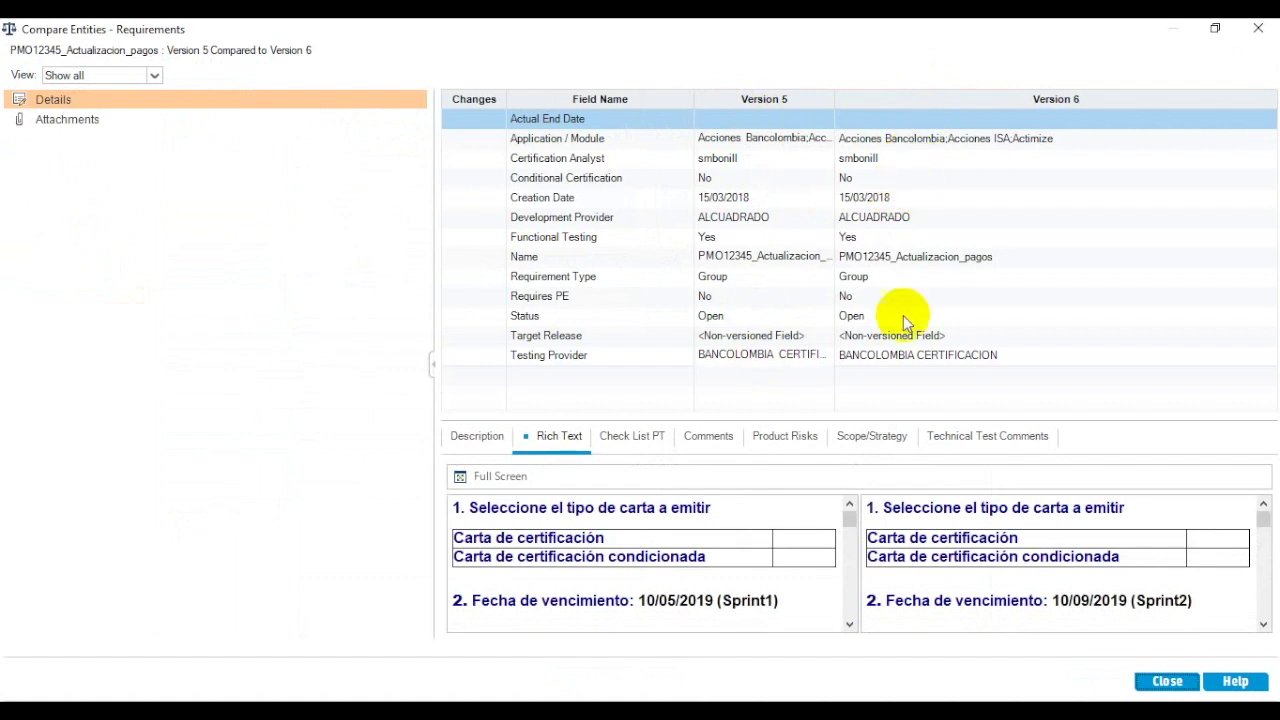
Enlarge the Rich Text comparison area, examine both versions' certification letters and close the comparison
{"action": "left_click_drag", "start_coordinate": [853, 525], "coordinate": [849, 562]}
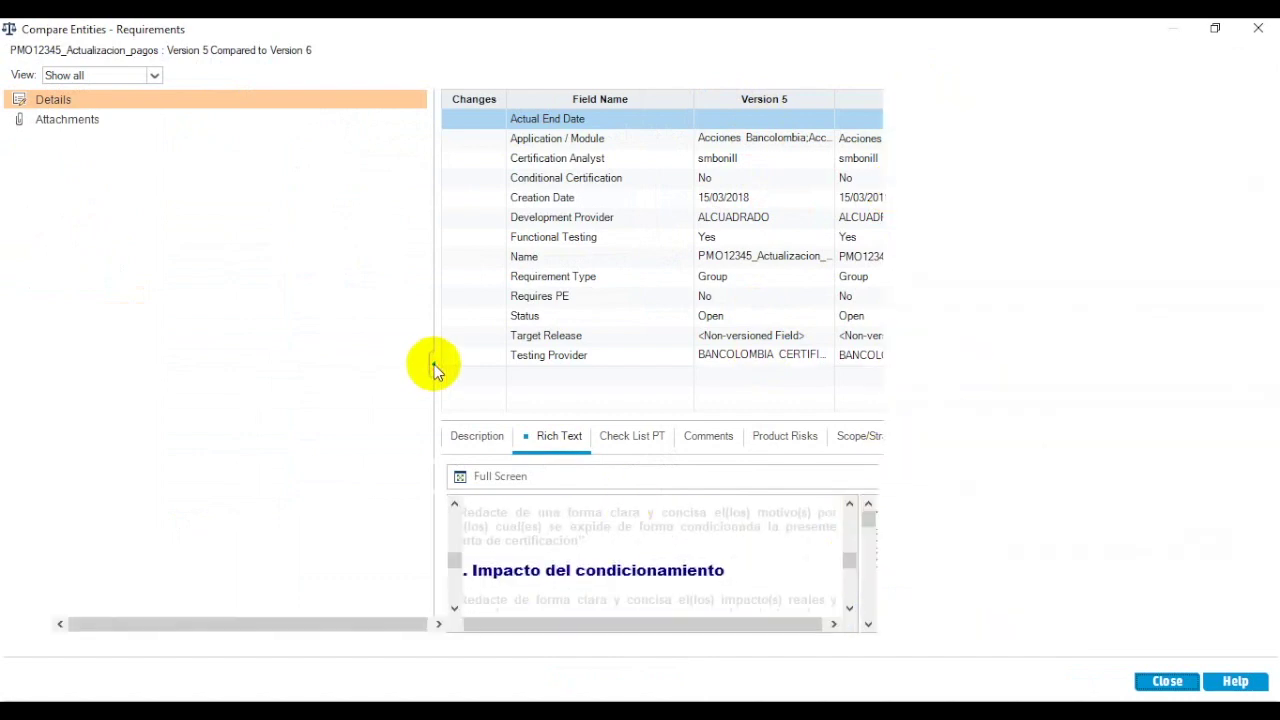
{"action": "left_click", "coordinate": [434, 364]}
{"action": "left_click_drag", "start_coordinate": [576, 419], "coordinate": [563, 274]}
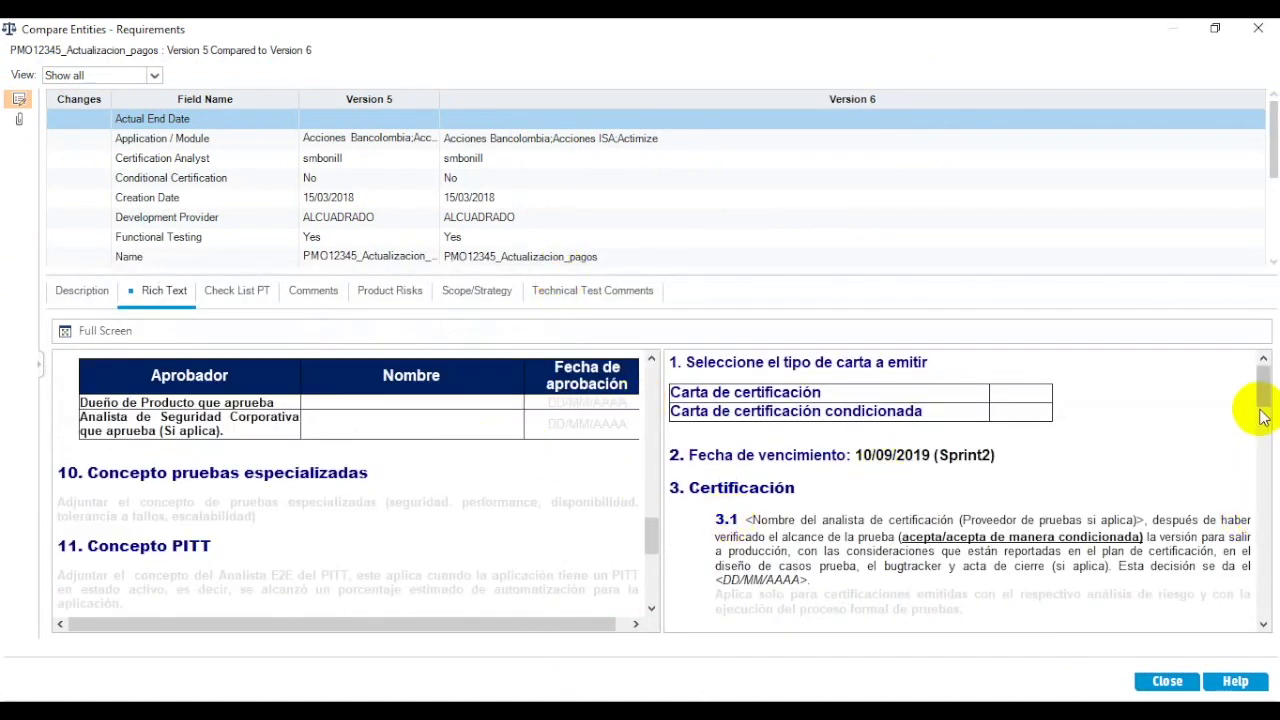
{"action": "left_click", "coordinate": [654, 433]}
{"action": "left_click", "coordinate": [654, 433]}
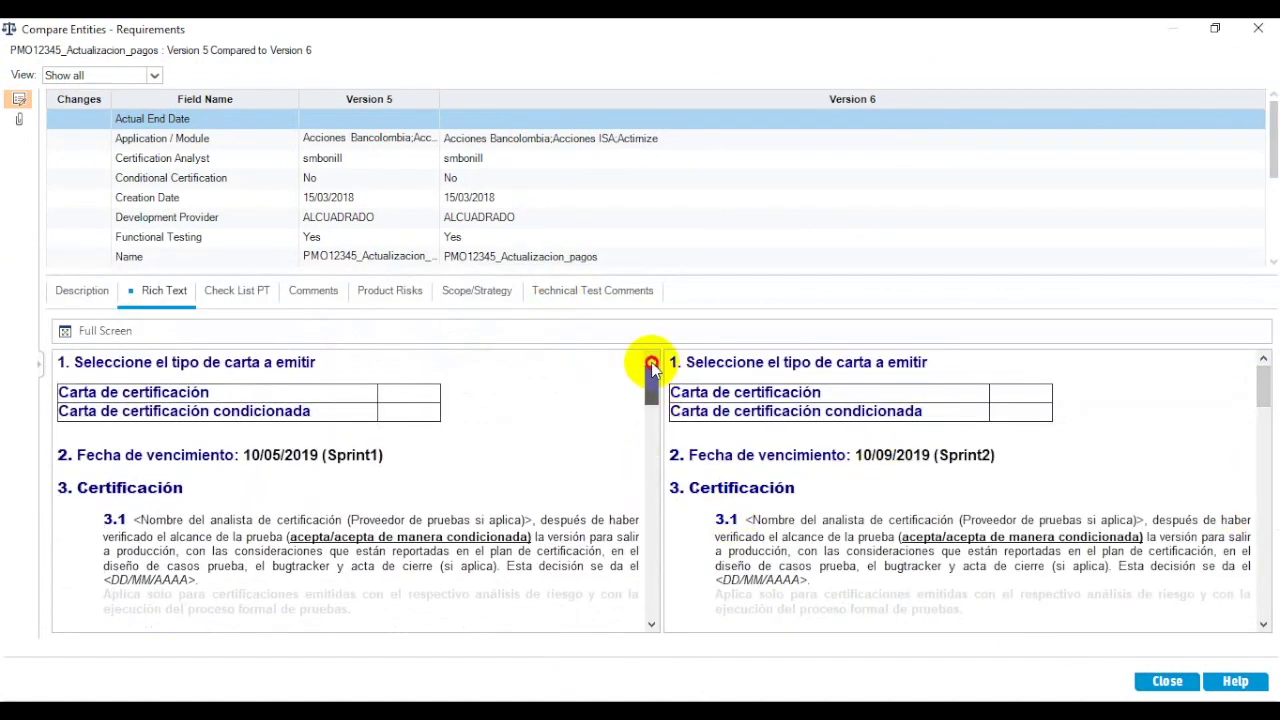
{"action": "left_click", "coordinate": [1152, 683]}
Check out version 5 of the requirement as an older version with the change comment "Carta de certificacion final Carta Cert Sprin1"
{"action": "left_click", "coordinate": [255, 212]}
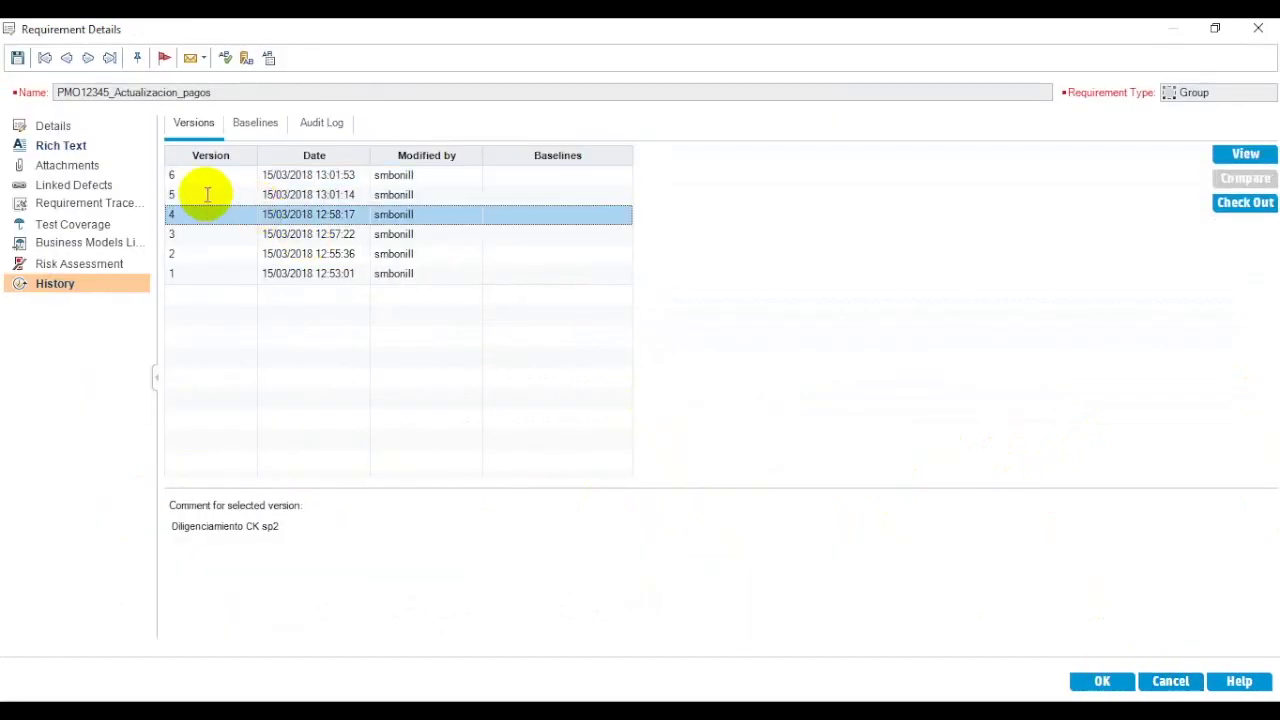
{"action": "left_click", "coordinate": [180, 194]}
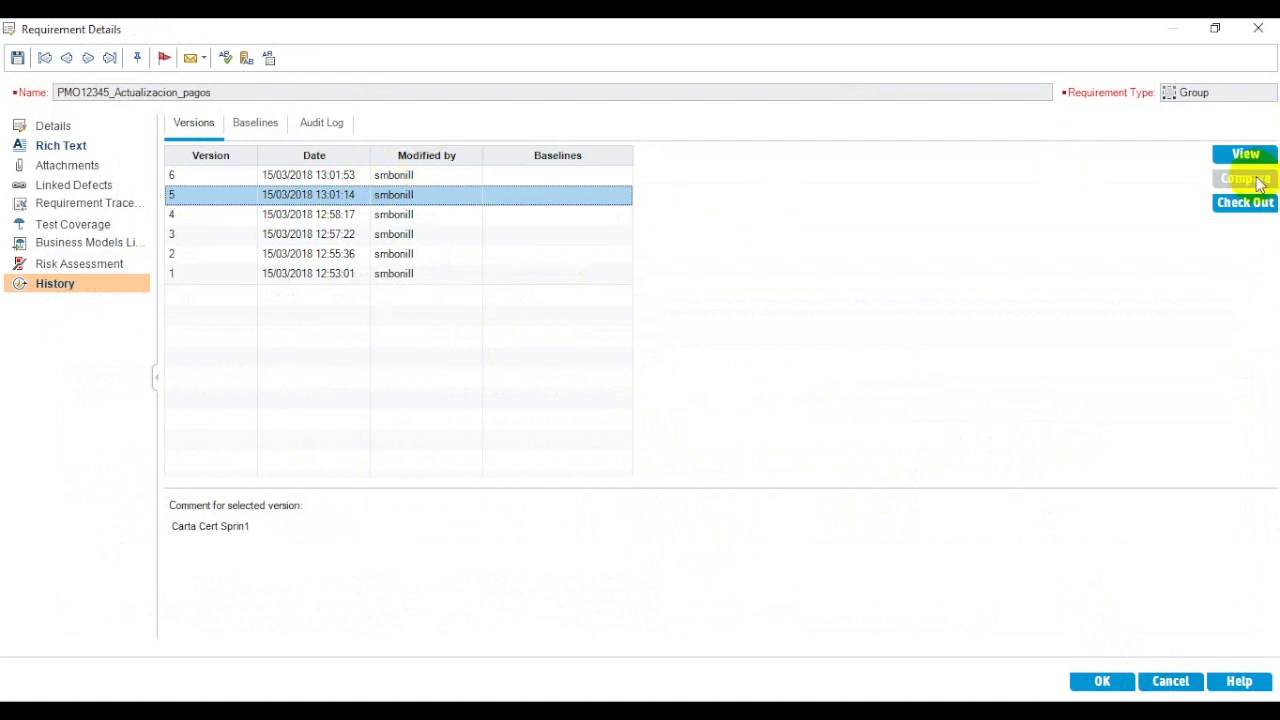
{"action": "left_click", "coordinate": [1236, 205]}
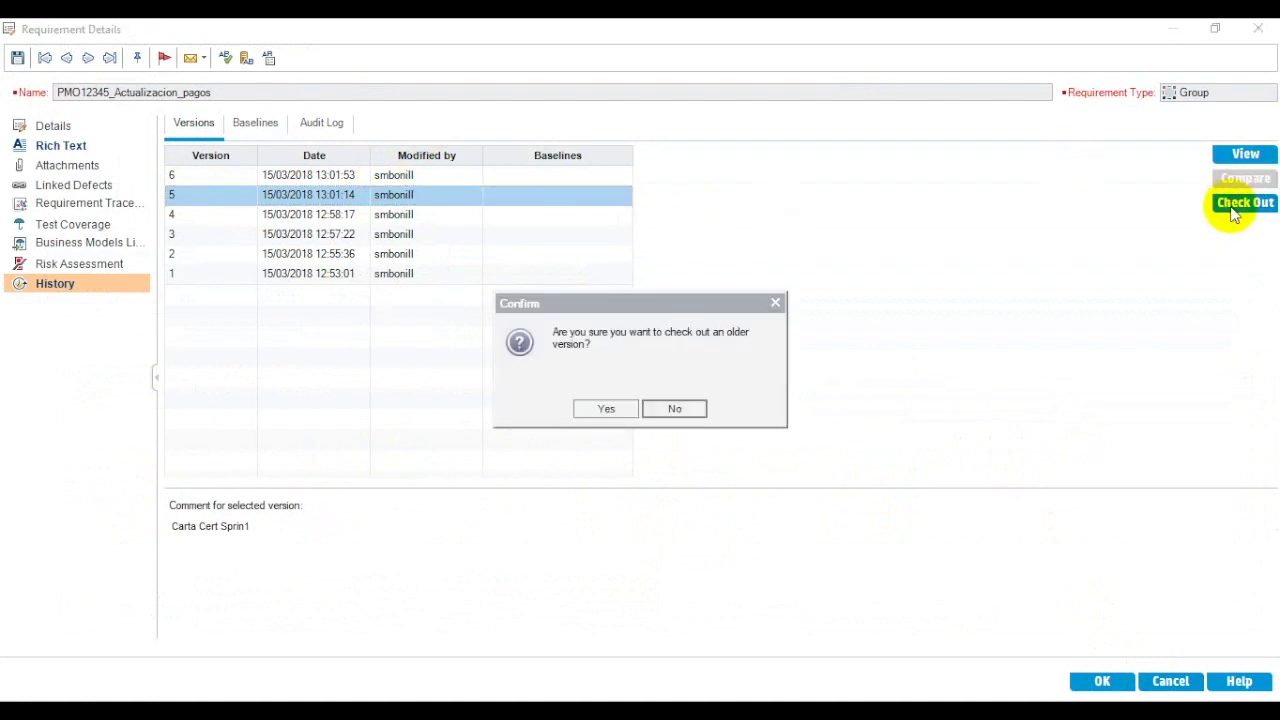
{"action": "left_click", "coordinate": [606, 407]}
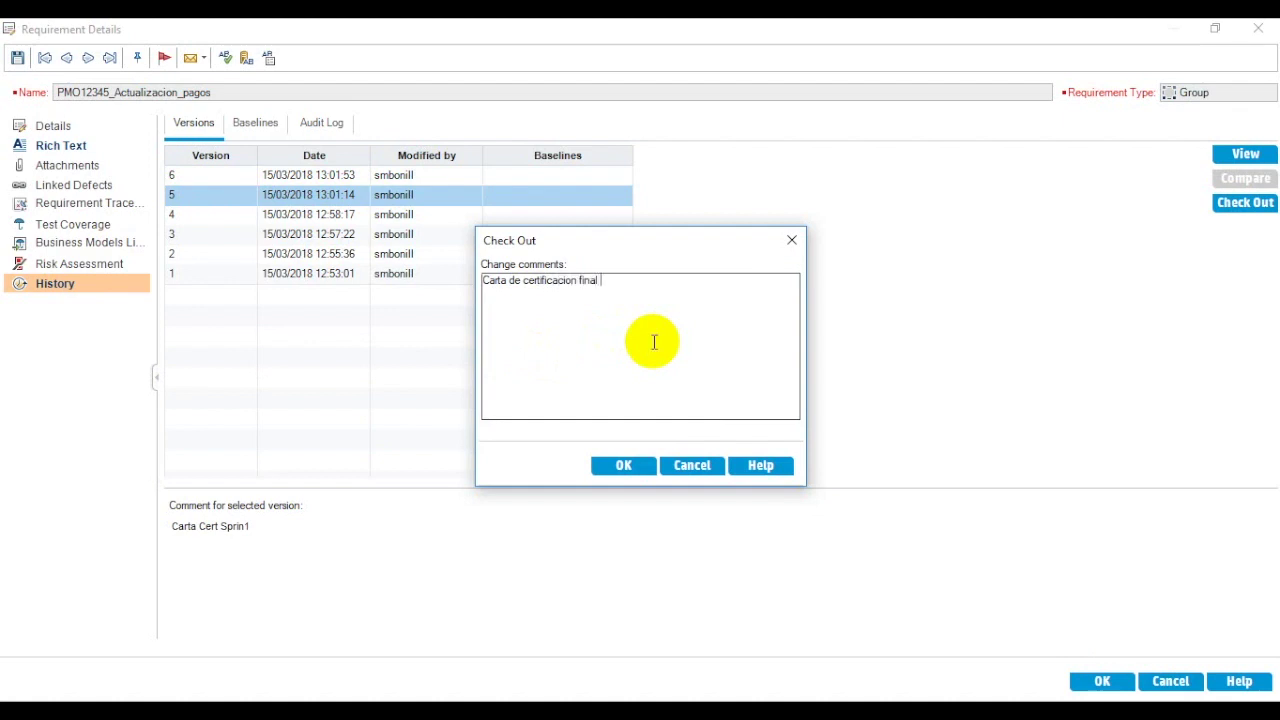
{"action": "left_click", "coordinate": [622, 466]}
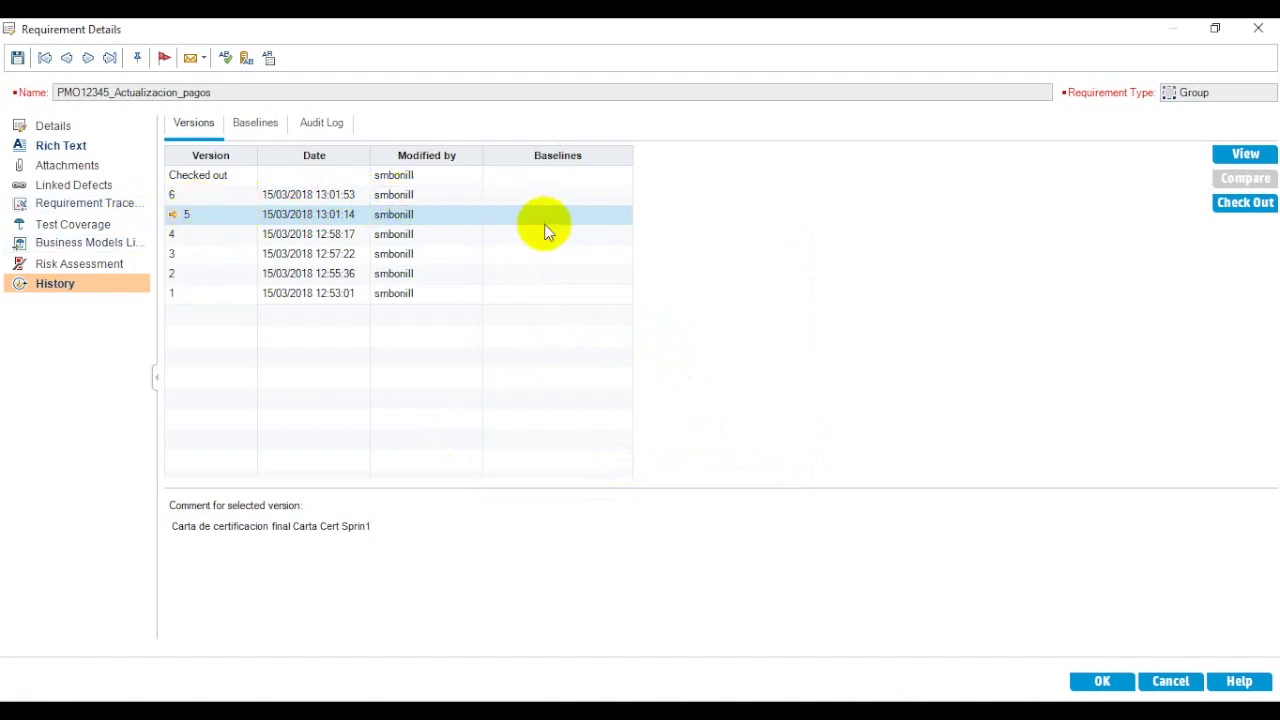
Review the checked-out requirement's certification letter at Fecha de vencimiento and its version history
{"action": "left_click", "coordinate": [34, 144]}
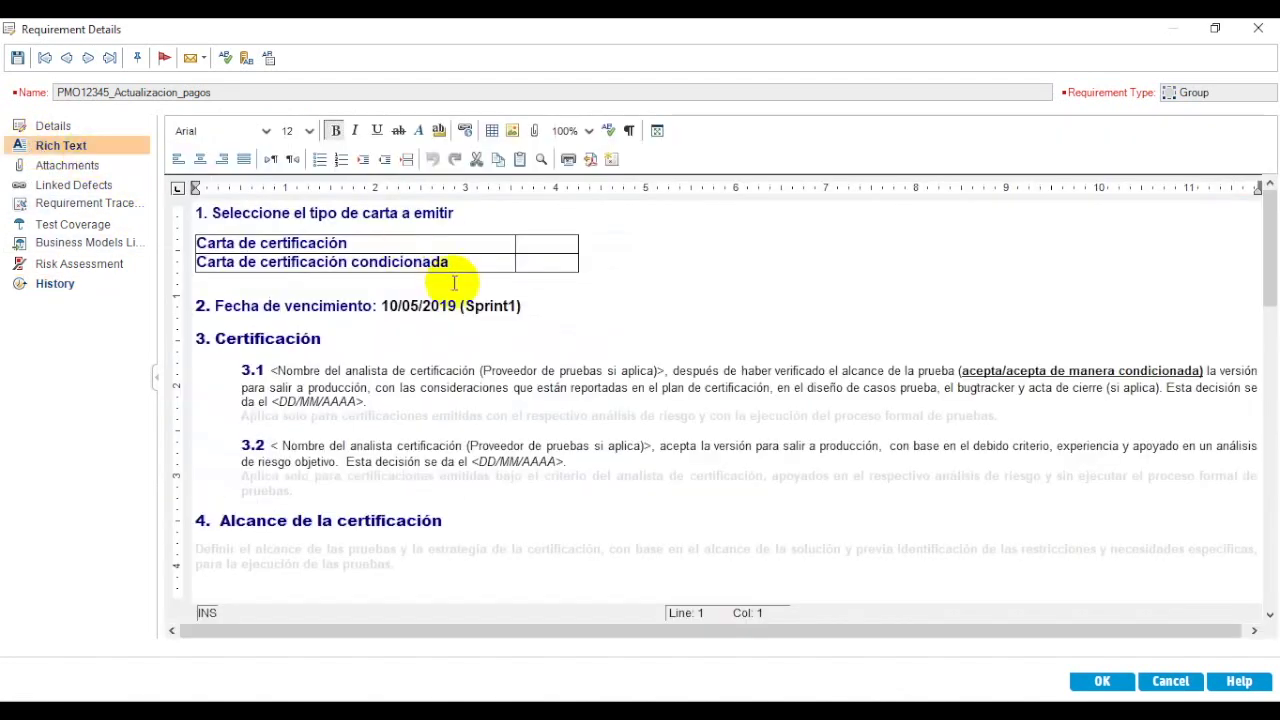
{"action": "left_click", "coordinate": [516, 307]}
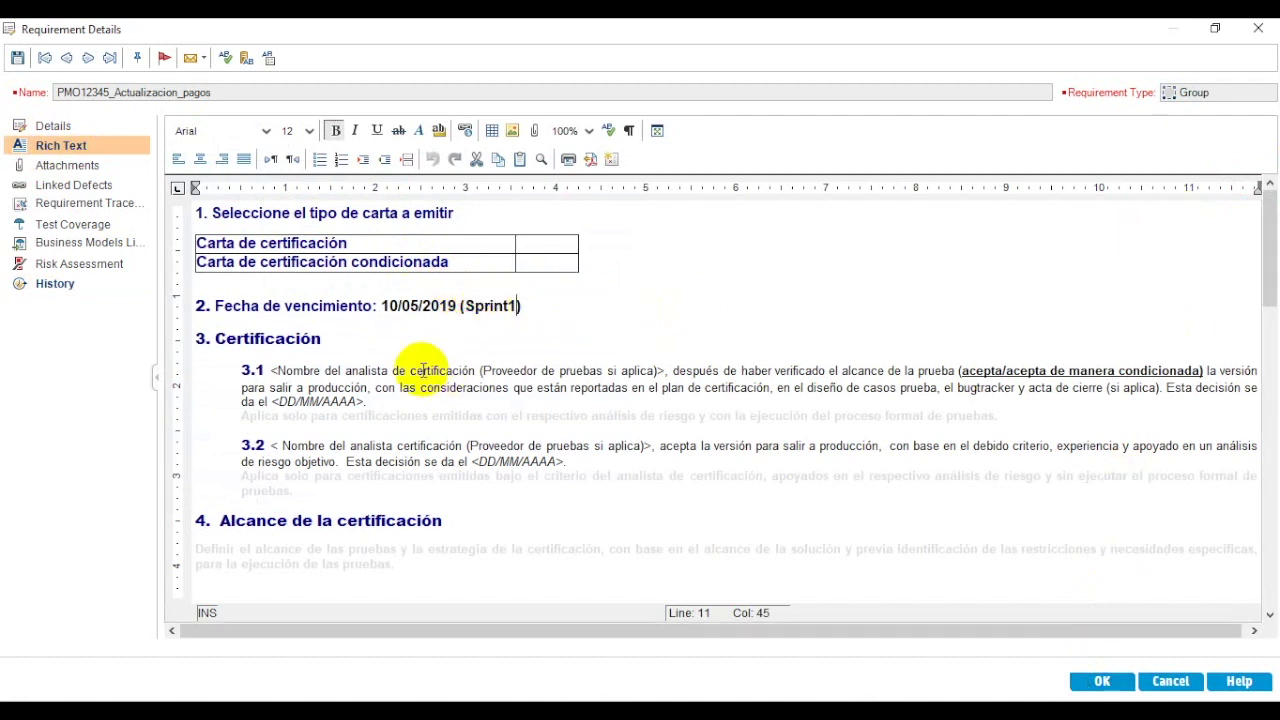
{"action": "left_click", "coordinate": [58, 285]}
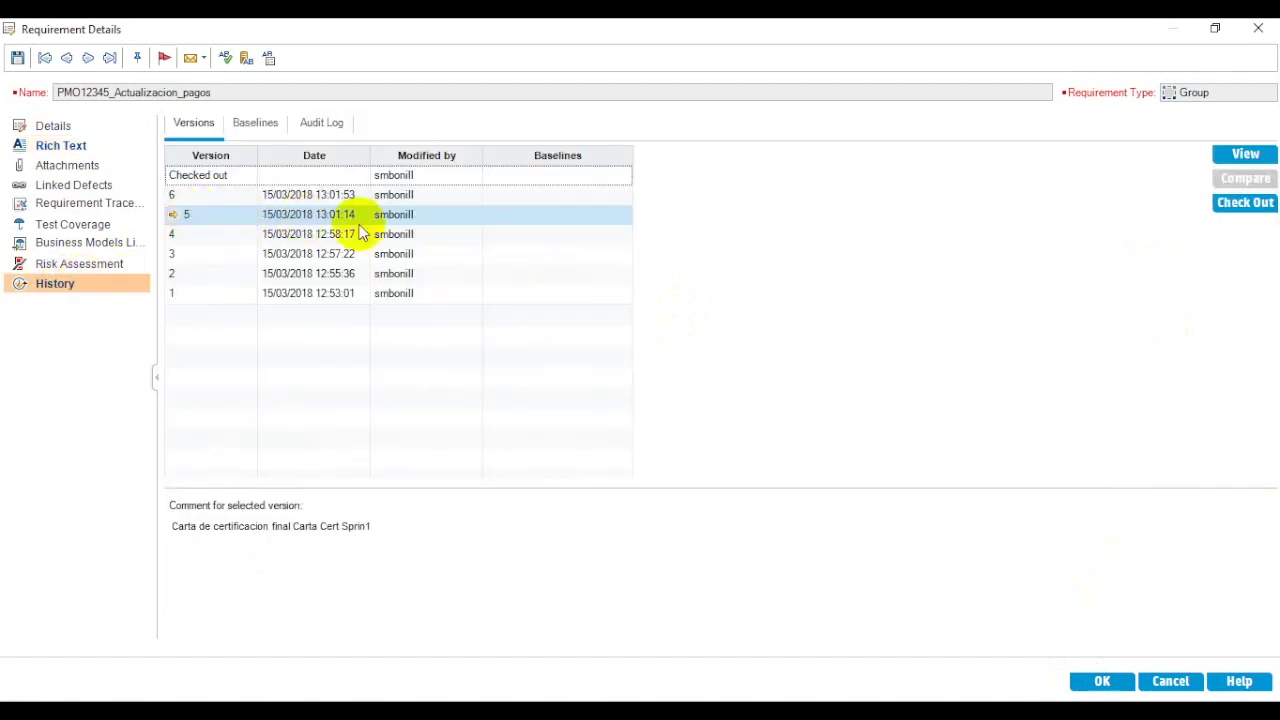
Close the requirement details and check in PMO12345_Actualizacion_pagos, keeping the change comment "Carta de certificacion final Carta Cert Sprin1"
{"action": "left_click", "coordinate": [1102, 681]}
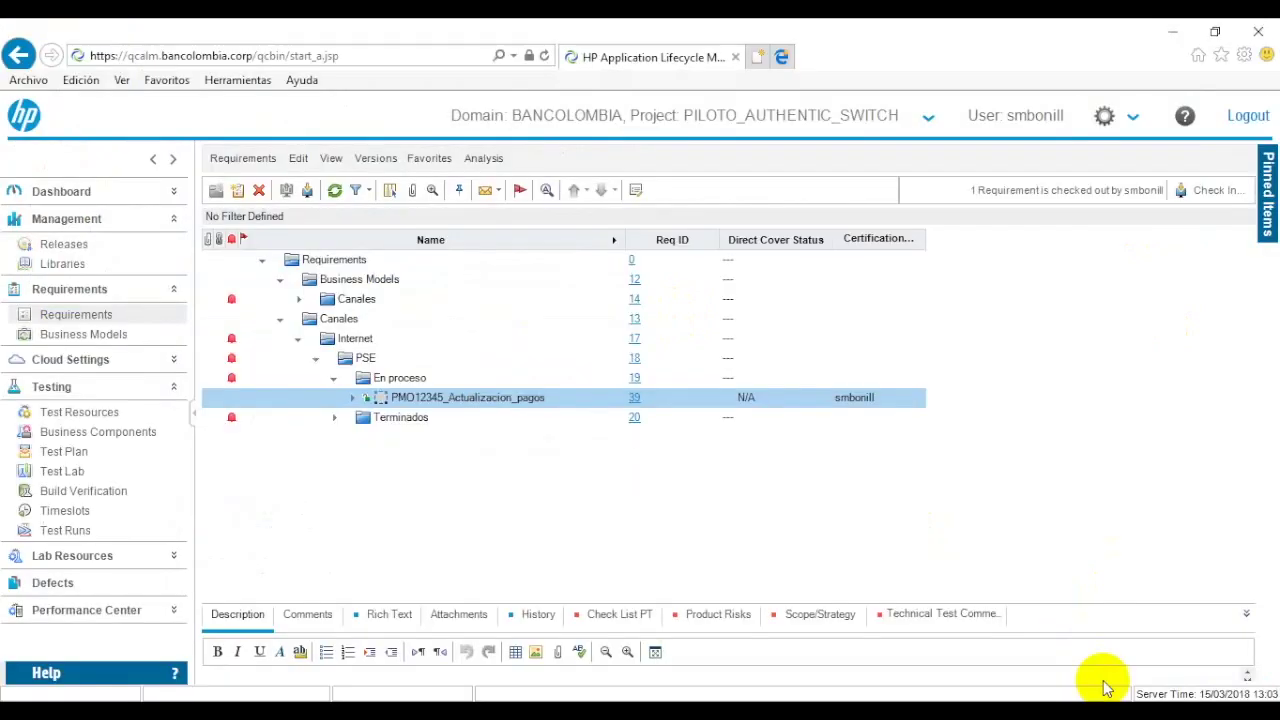
{"action": "left_click", "coordinate": [305, 191]}
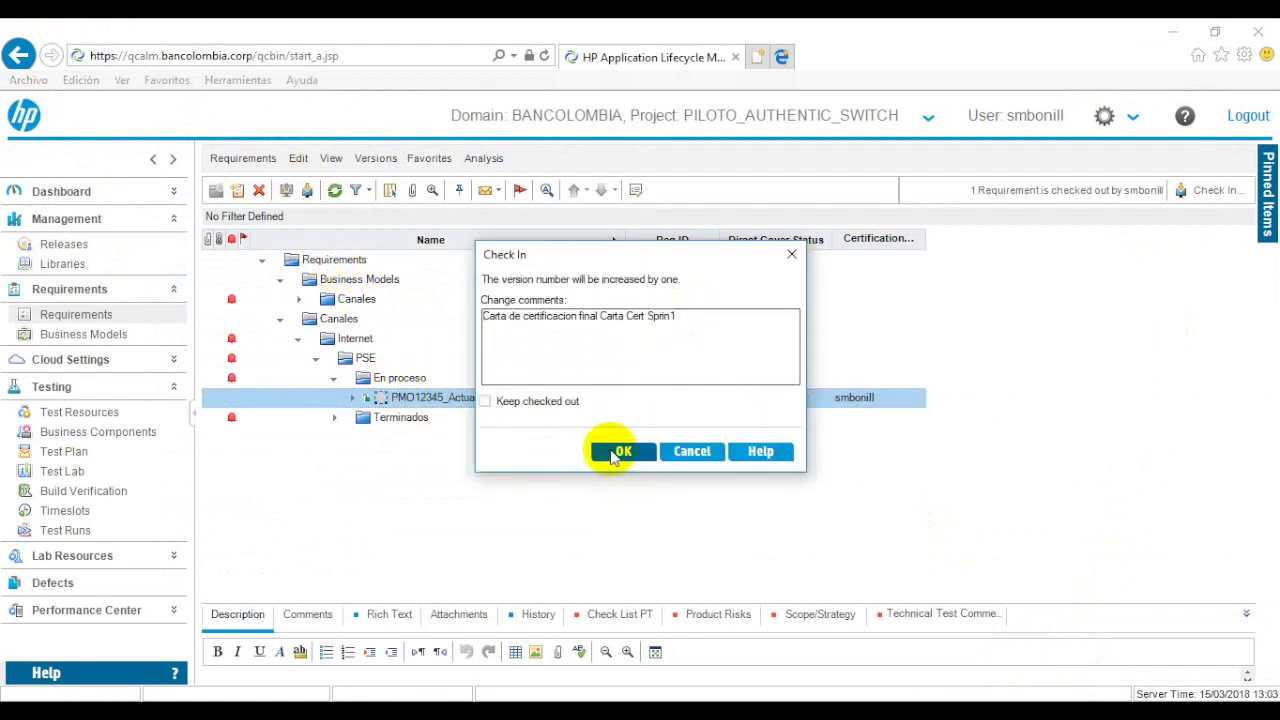
{"action": "left_click", "coordinate": [617, 455]}
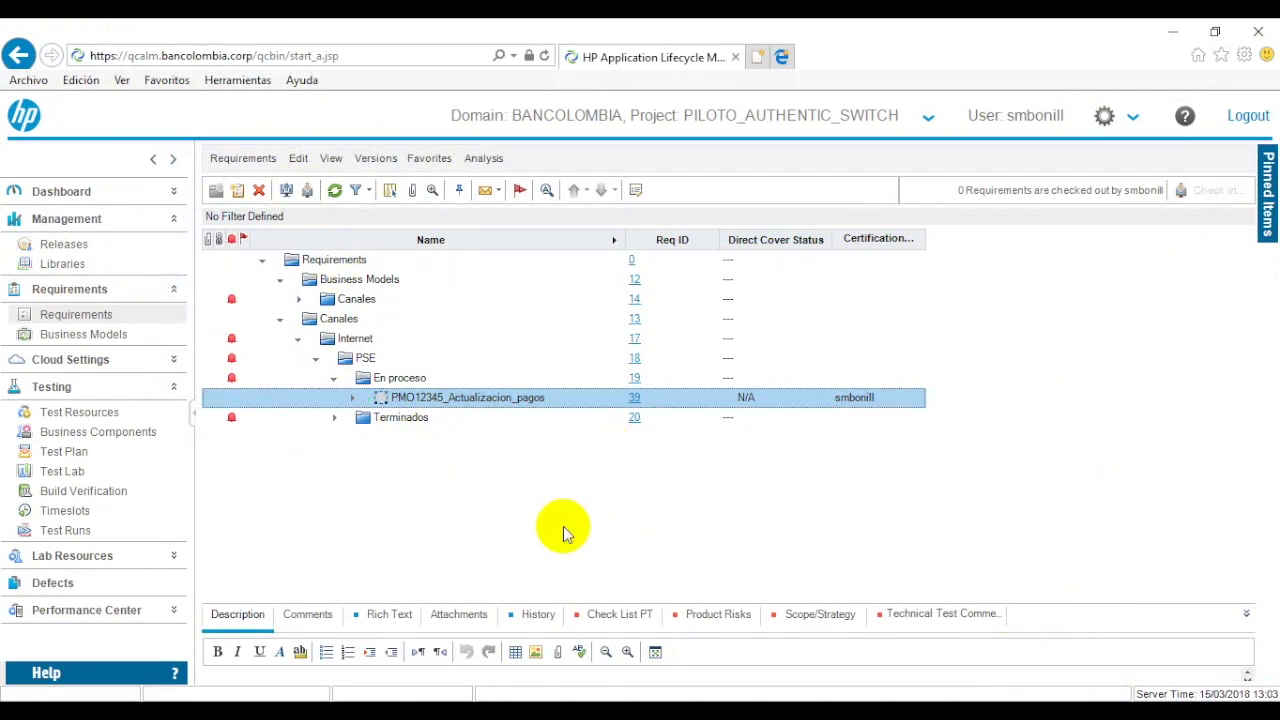
Reopen the details of PMO12345_Actualizacion_pagos and inspect the checked-in letter's Fecha de vencimiento and the version history
{"action": "left_click", "coordinate": [636, 189]}
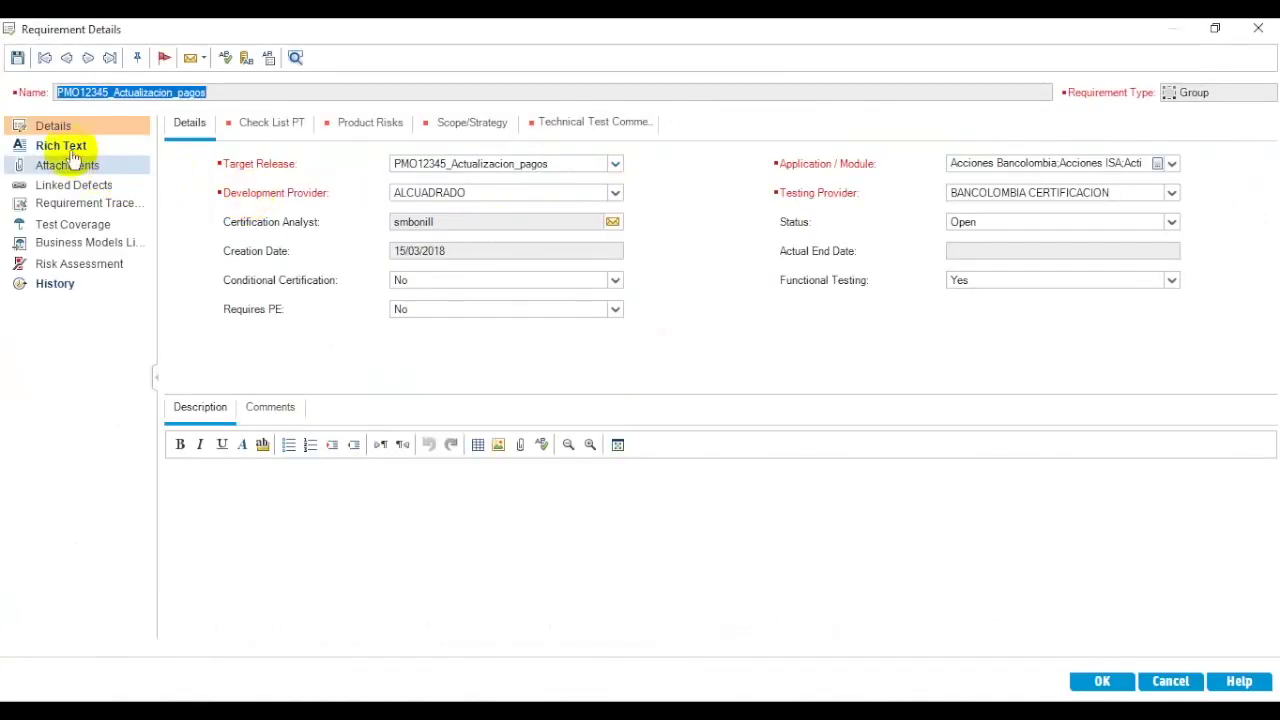
{"action": "left_click", "coordinate": [70, 145]}
{"action": "left_click", "coordinate": [523, 306]}
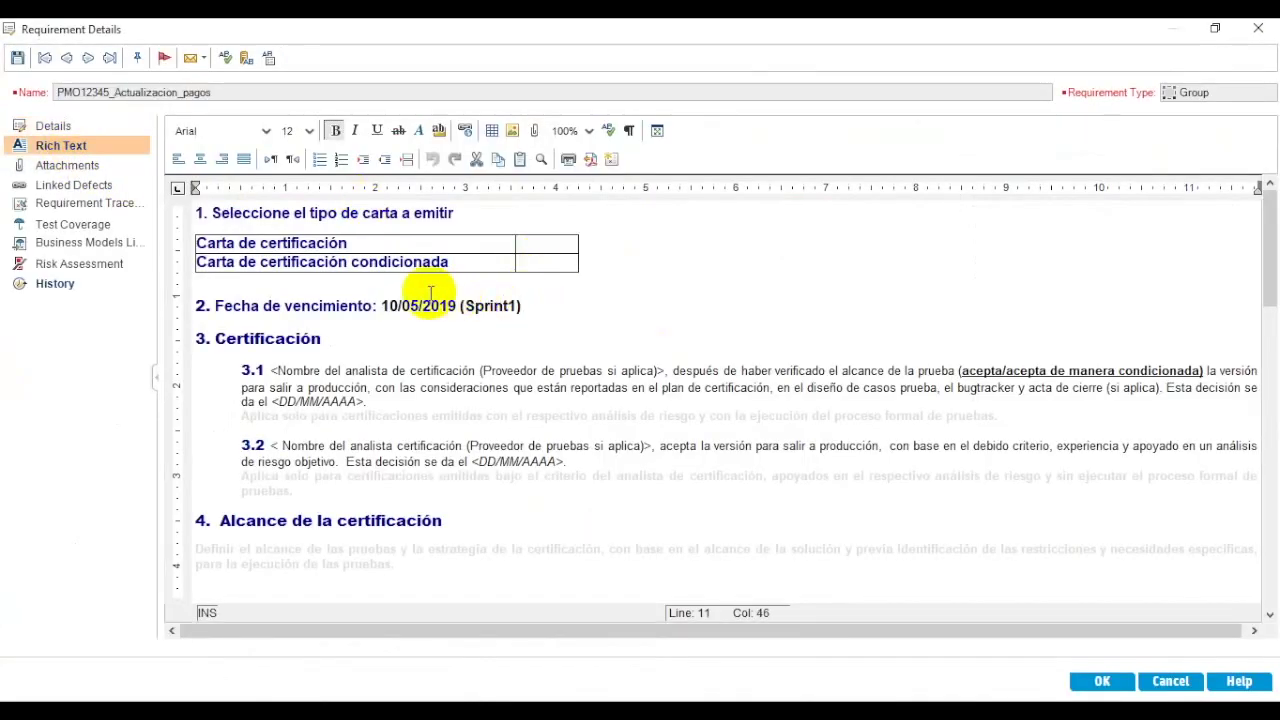
{"action": "left_click", "coordinate": [54, 283]}
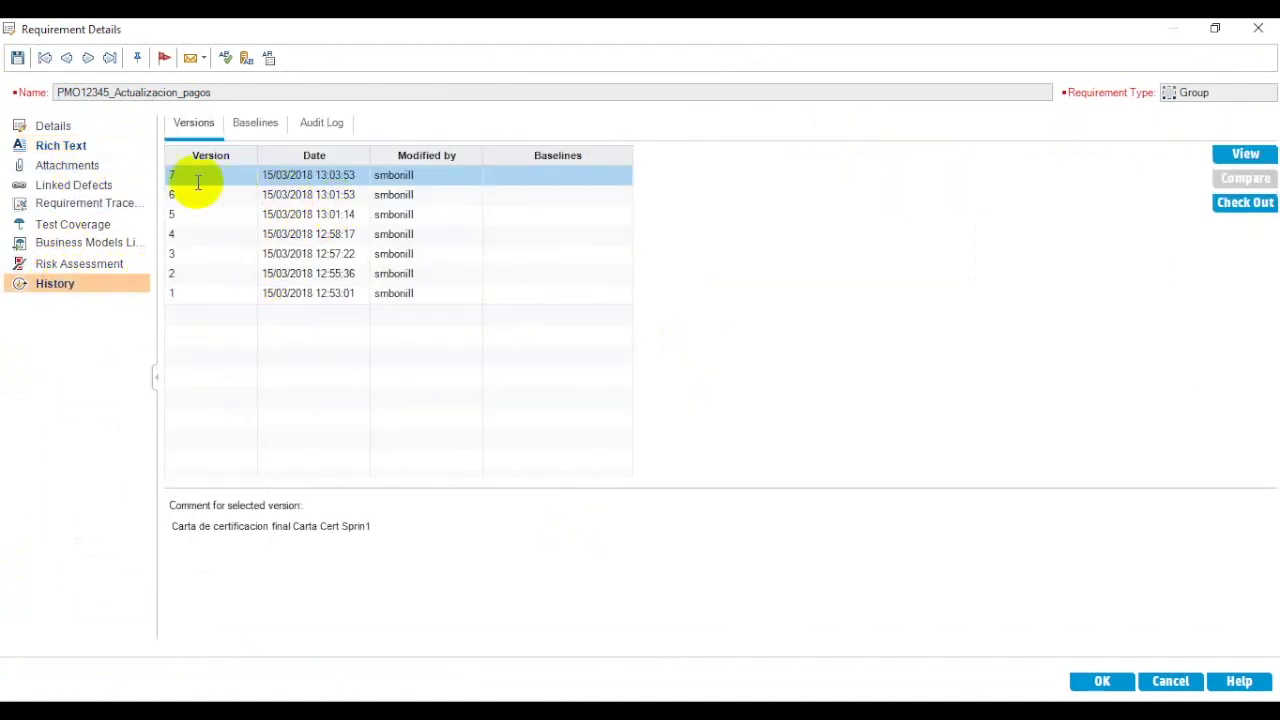
View version 6 of the requirement, inspect its certification letter, close it and review the current version's letter
{"action": "left_click", "coordinate": [252, 196]}
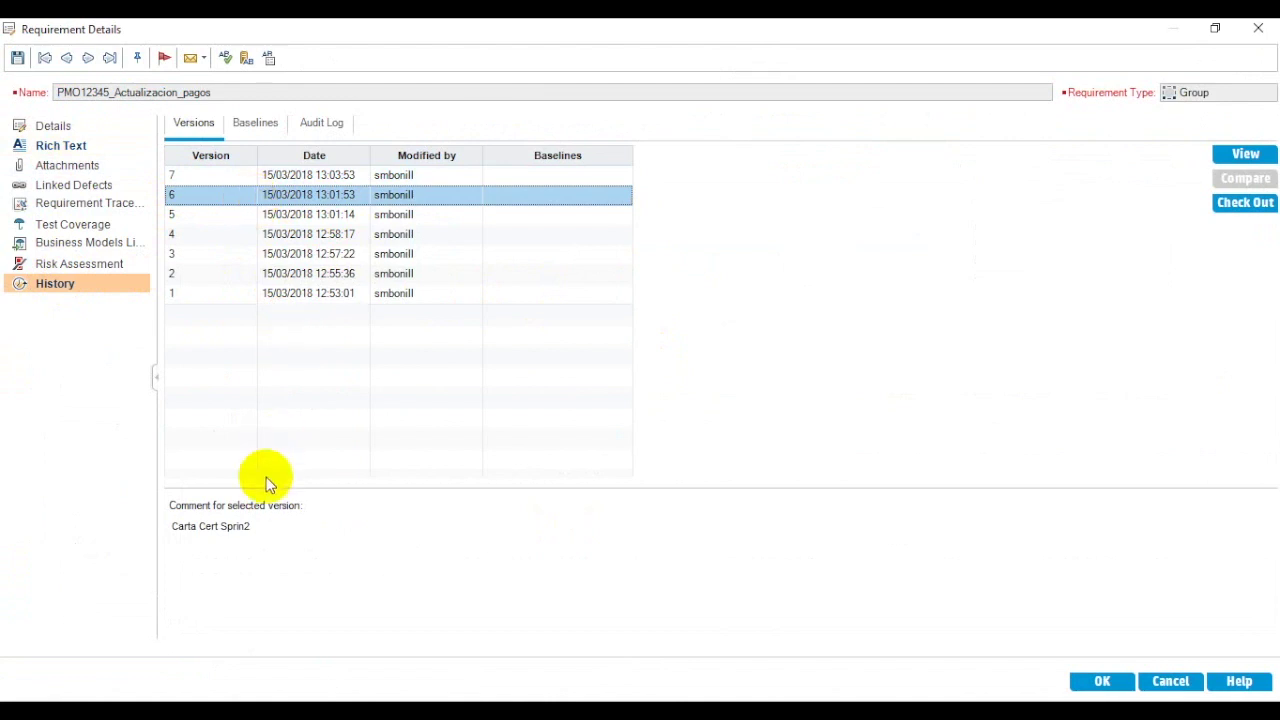
{"action": "left_click", "coordinate": [220, 522]}
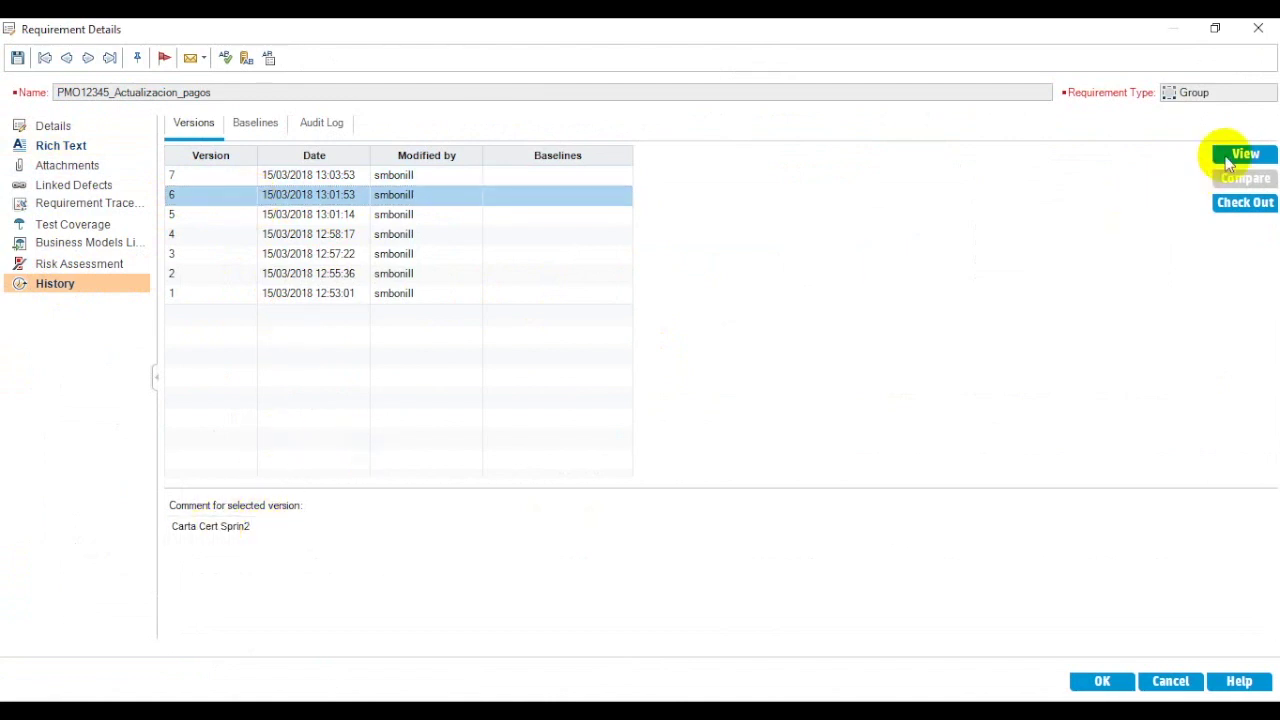
{"action": "left_click", "coordinate": [1243, 155]}
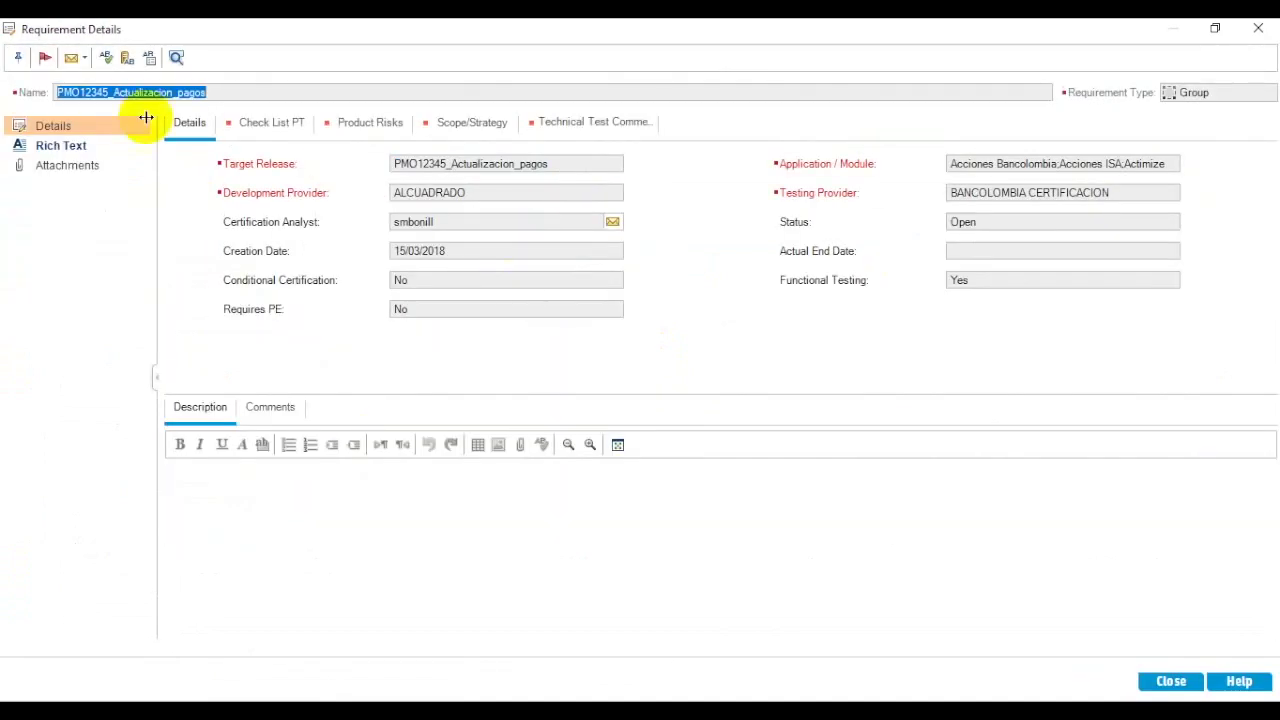
{"action": "left_click", "coordinate": [55, 150]}
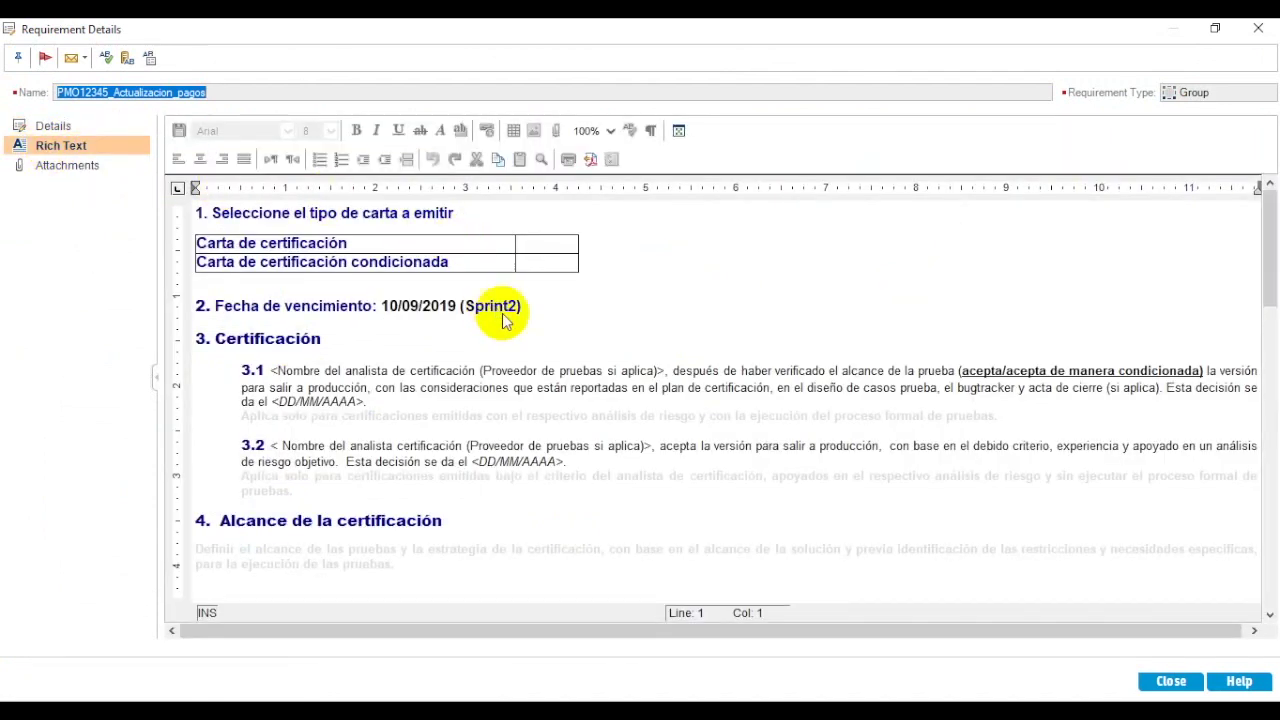
{"action": "left_click", "coordinate": [1258, 28]}
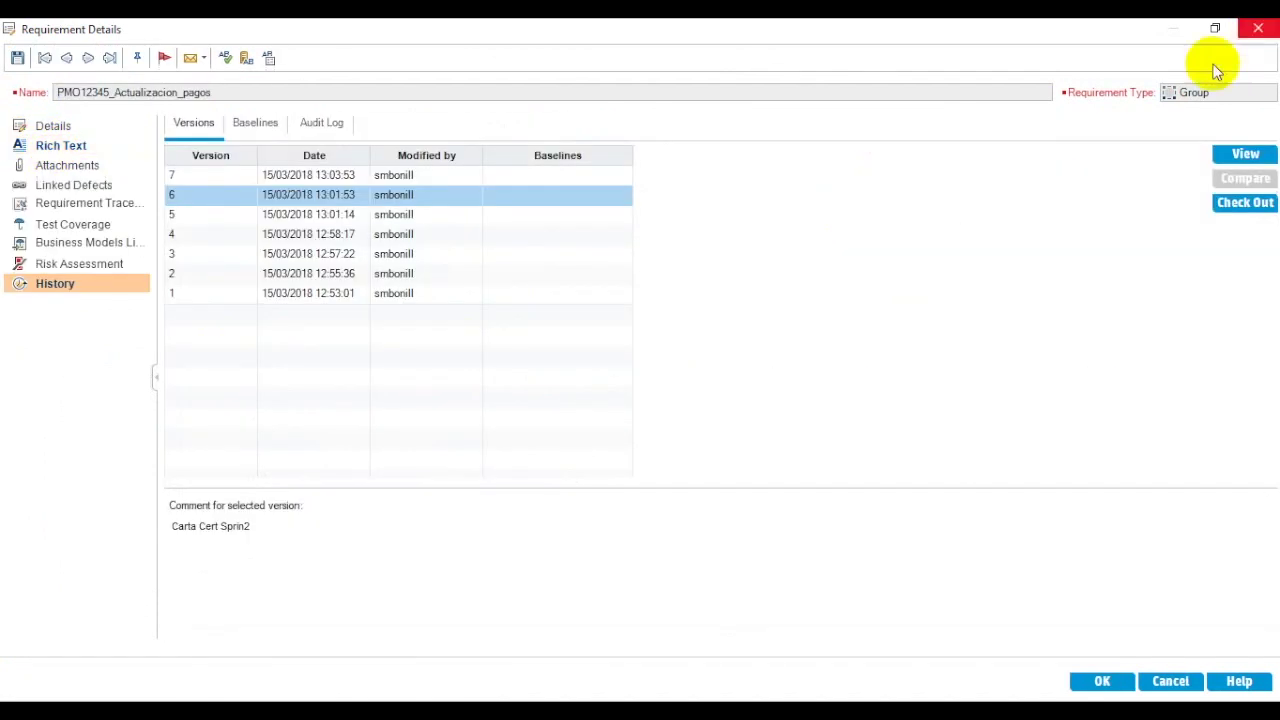
{"action": "left_click", "coordinate": [95, 150]}
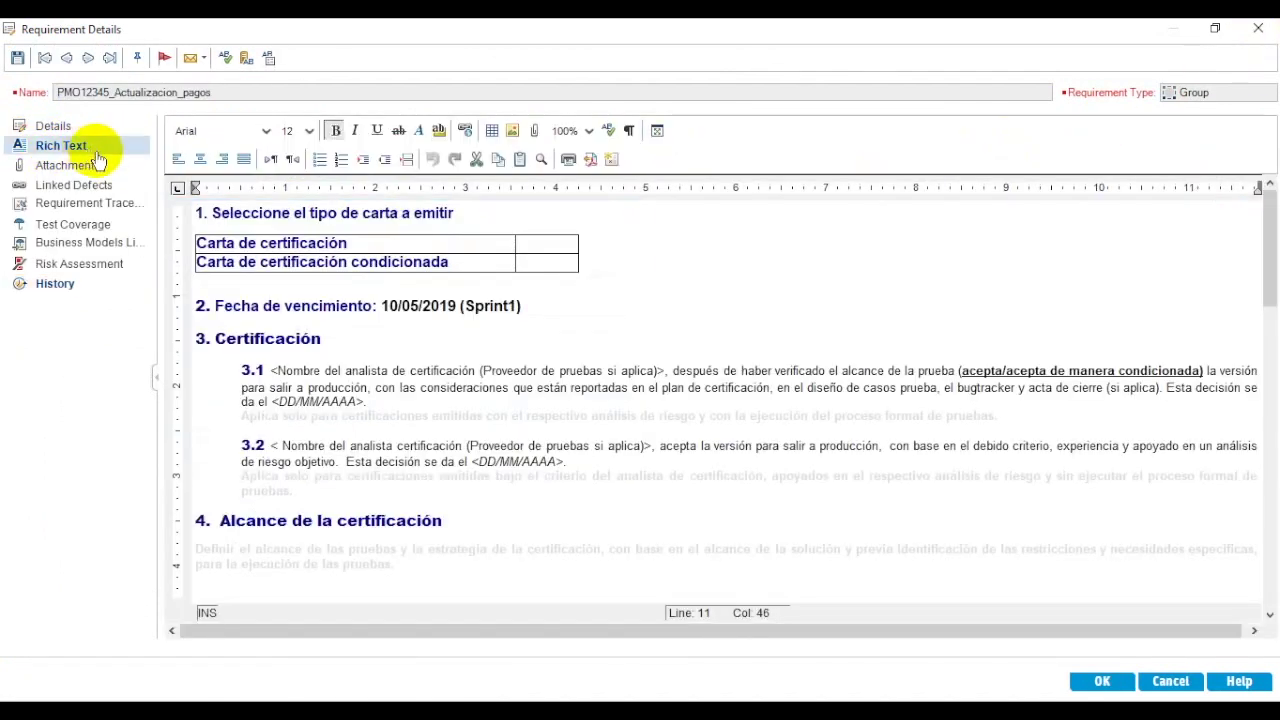
Check out version 6 of the requirement as an older version with the change comment "Carta final Sprint2"
{"action": "left_click", "coordinate": [80, 287]}
{"action": "left_click", "coordinate": [1245, 203]}
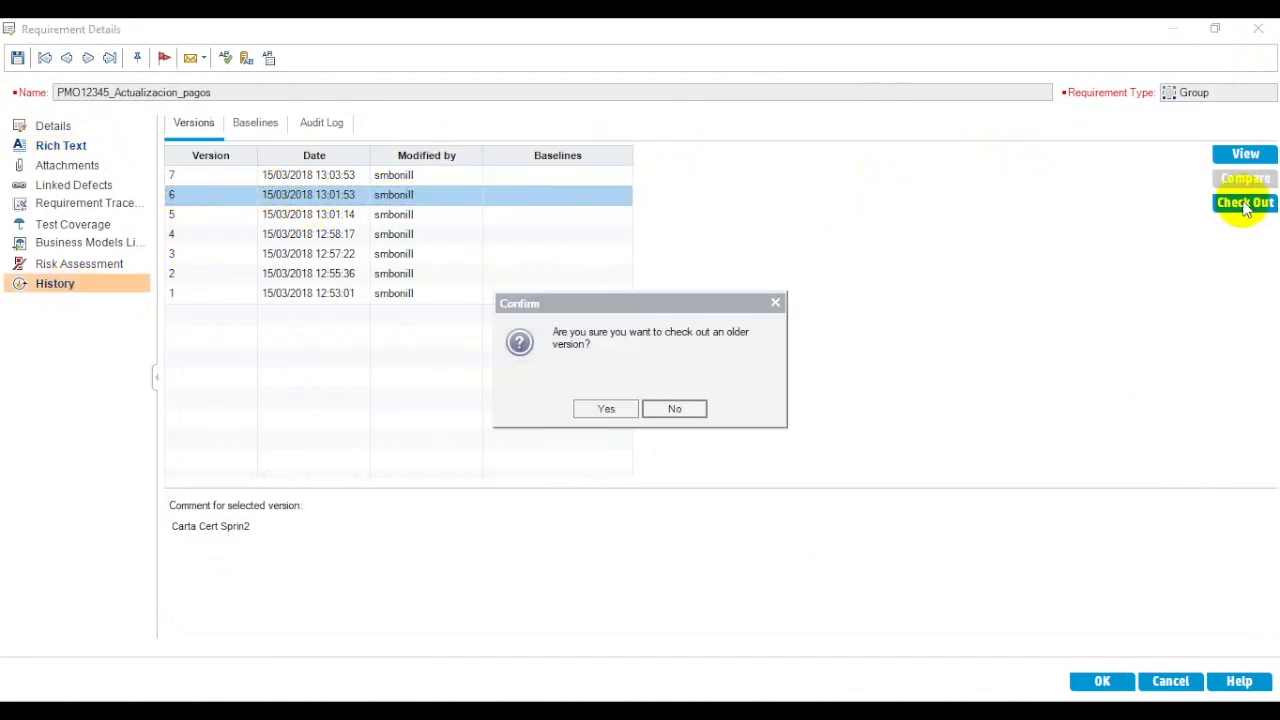
{"action": "left_click", "coordinate": [596, 411]}
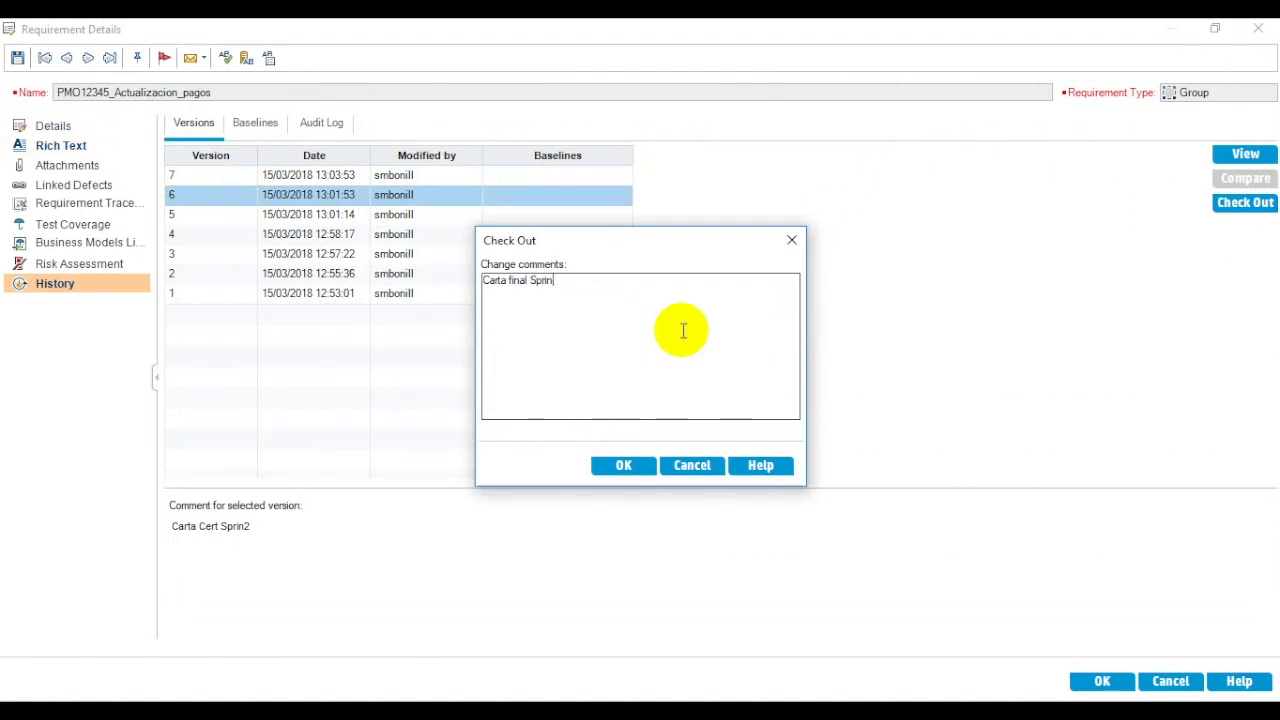
{"action": "left_click", "coordinate": [620, 462]}
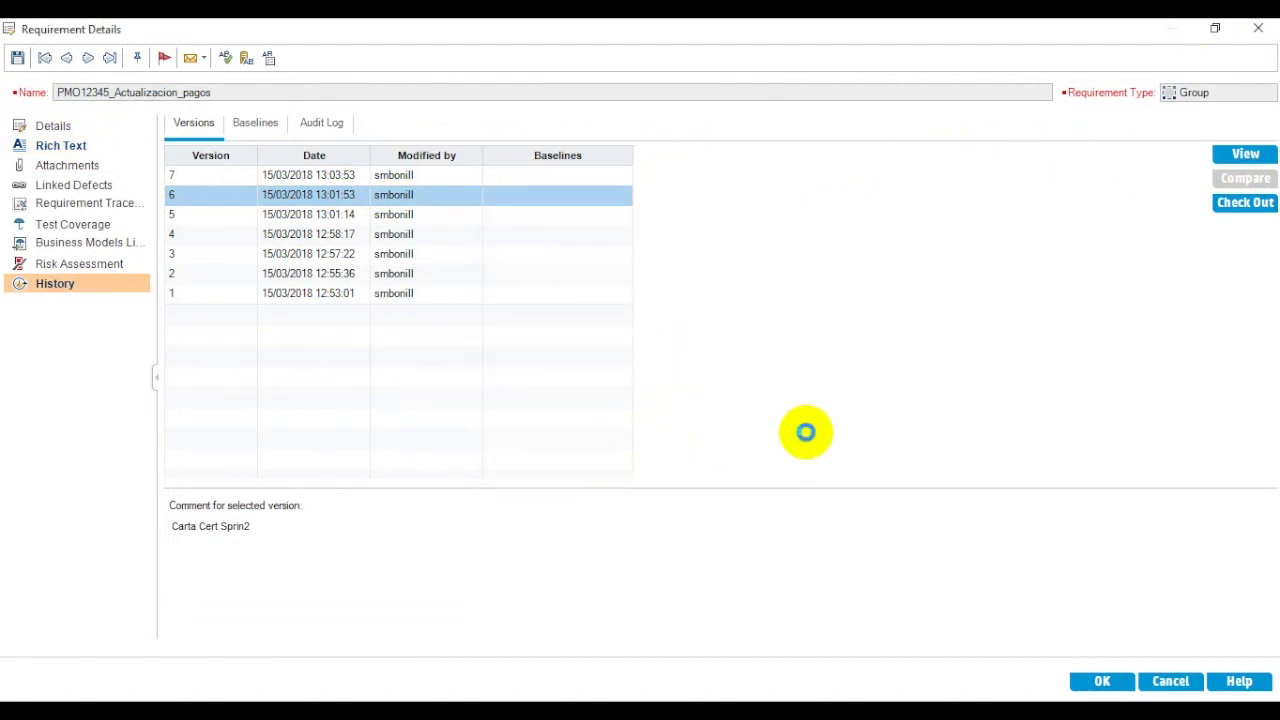
Review the checked-out certification letter and check in the requirement, keeping the change comment "Carta final Sprint2"
{"action": "left_click", "coordinate": [58, 145]}
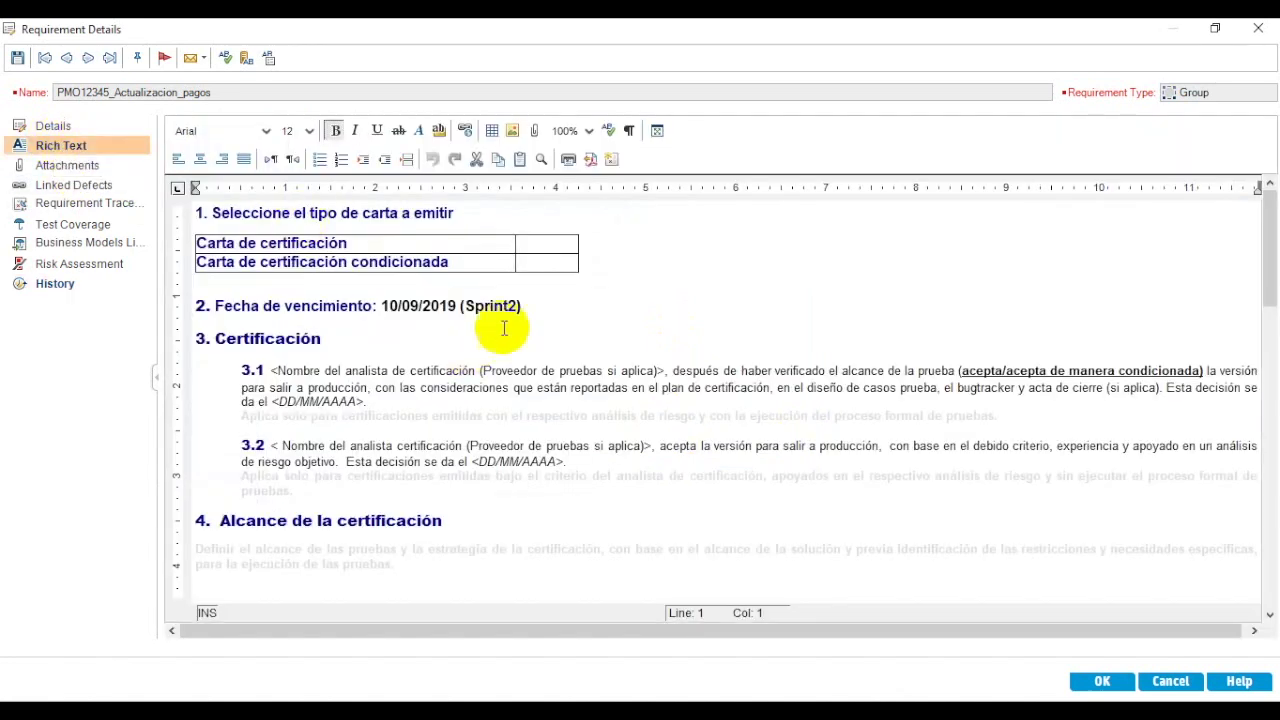
{"action": "left_click", "coordinate": [1102, 681]}
{"action": "left_click", "coordinate": [313, 200]}
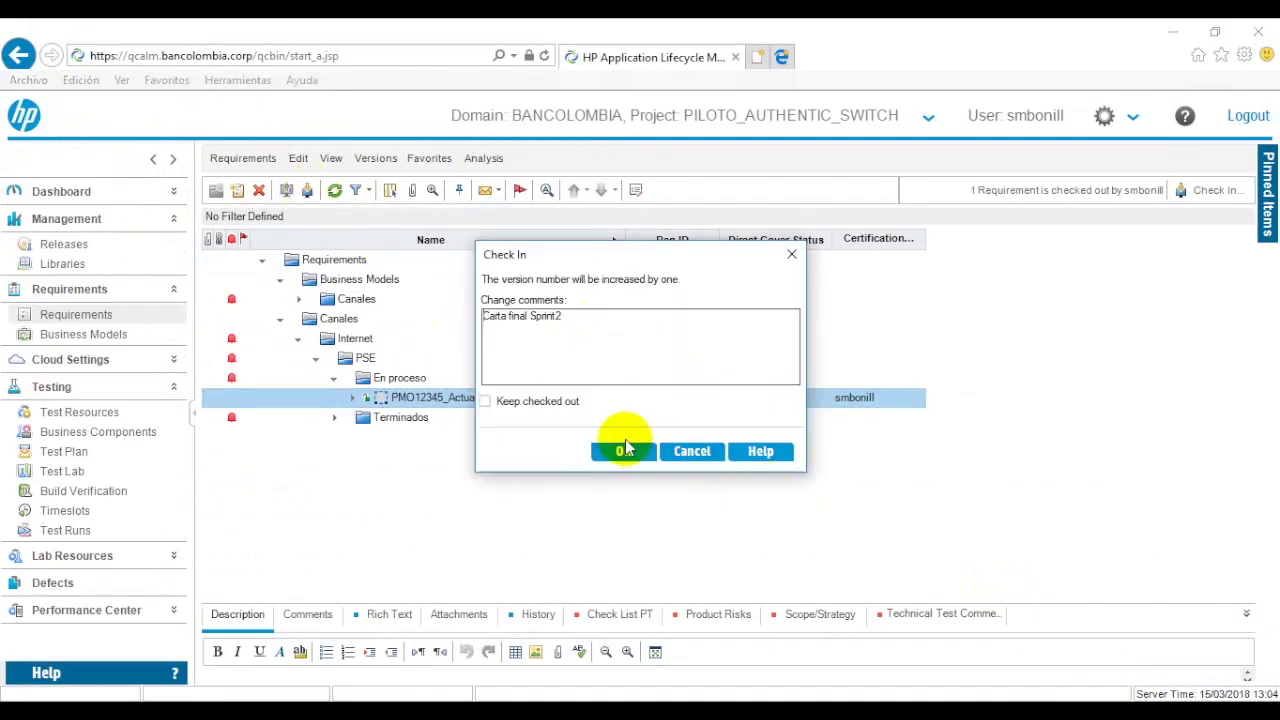
{"action": "left_click", "coordinate": [621, 449]}
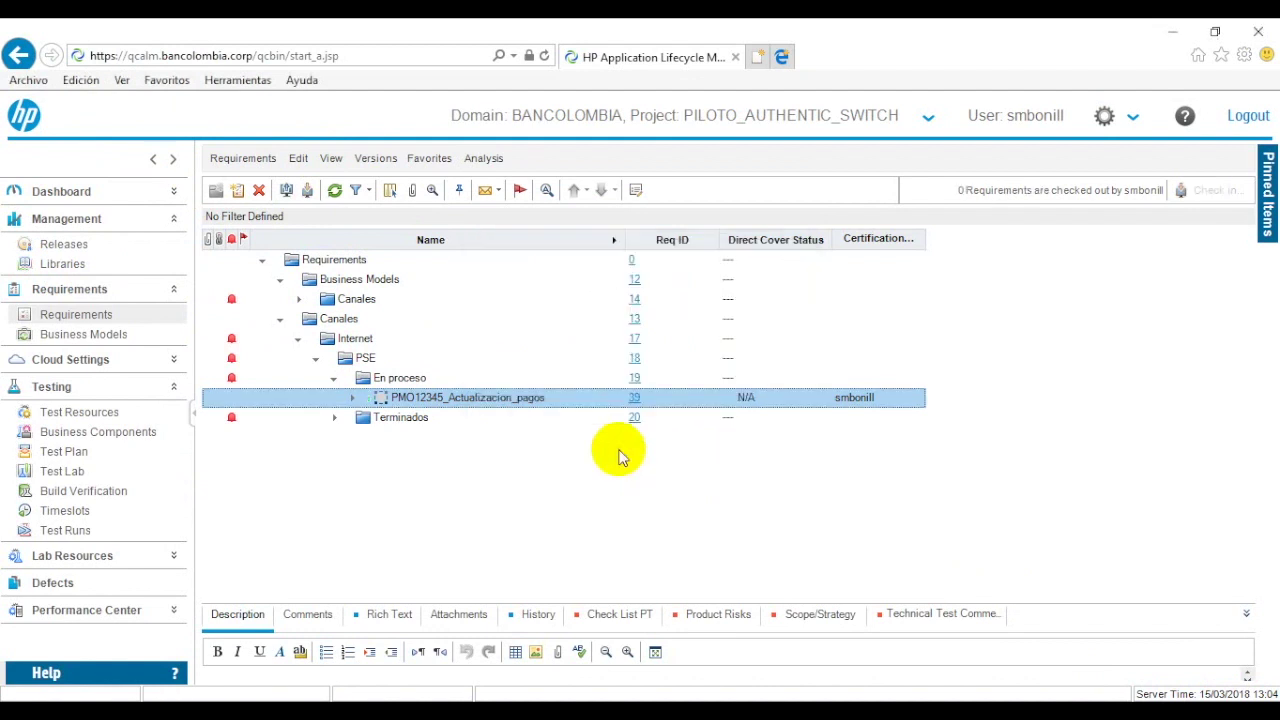